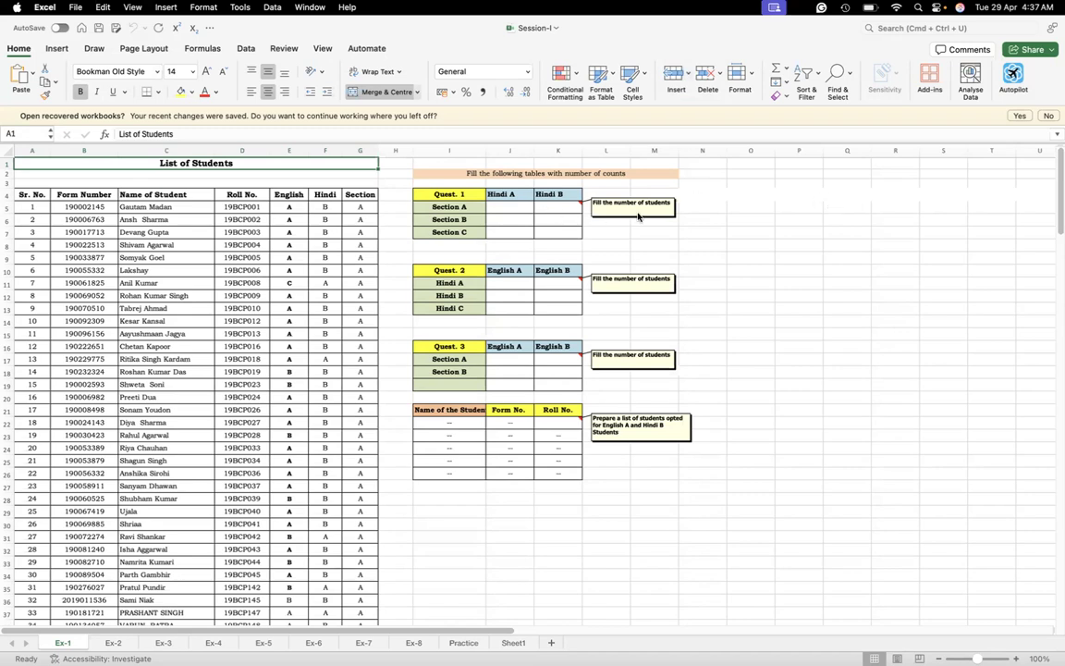
mouse_move(1007, 633)
click(1015, 659)
scroll(254, 341, up, 2)
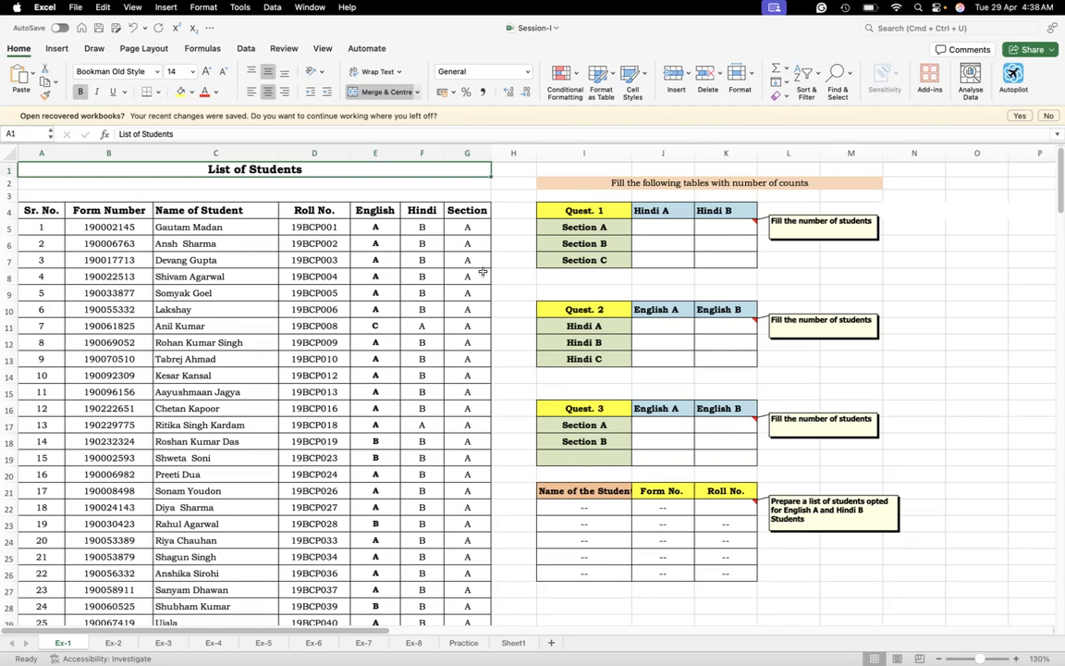
click(647, 229)
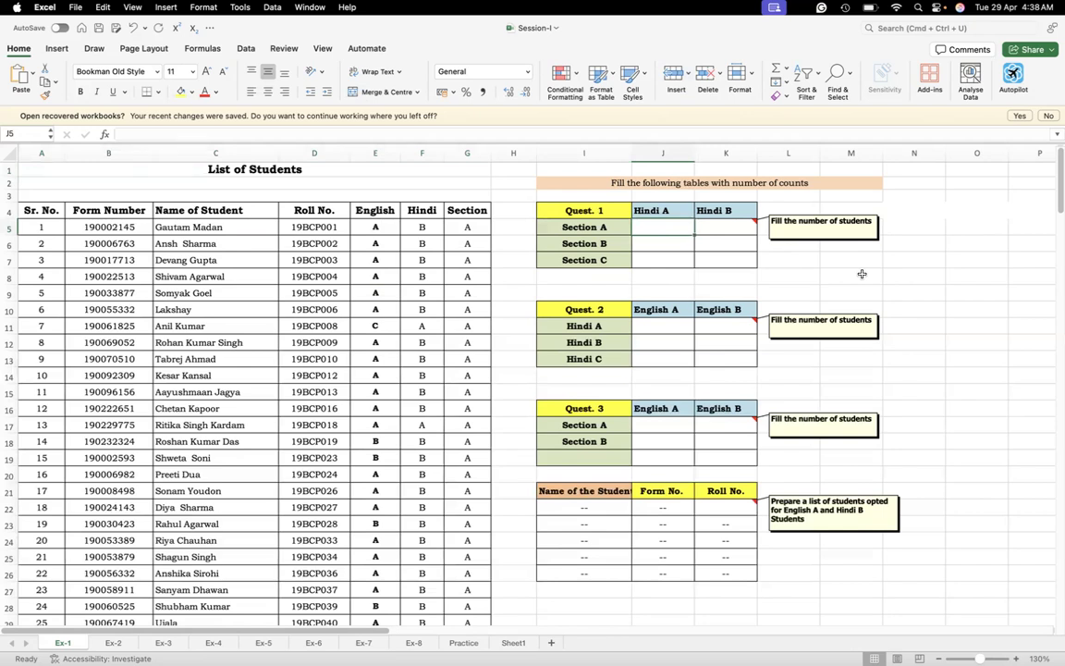
click(799, 182)
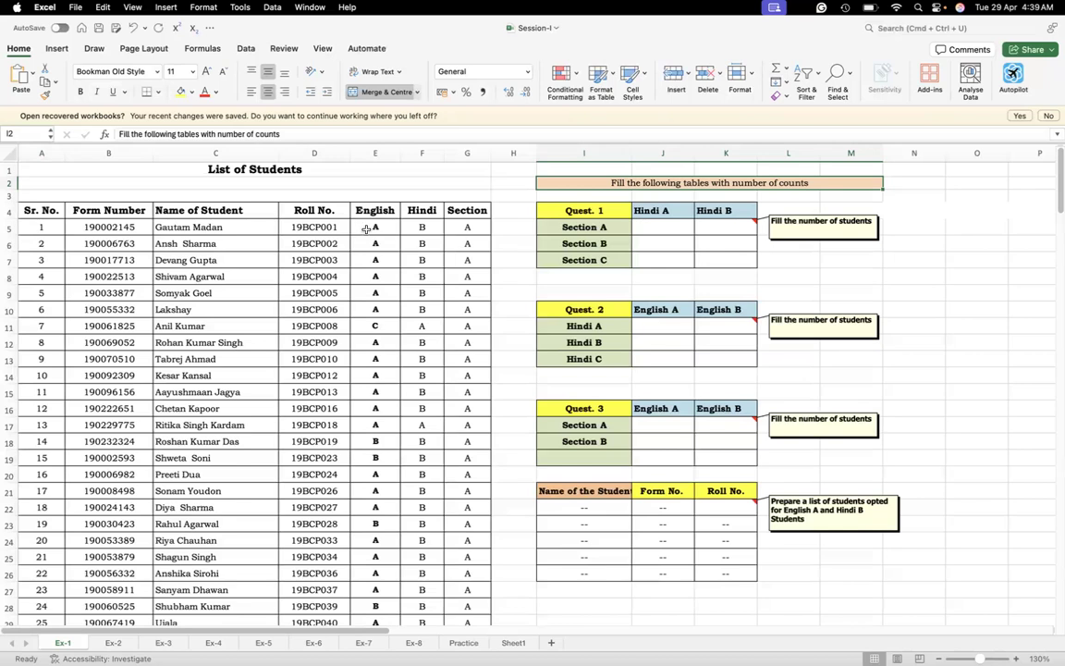
Preview the arguments of the COUNT, COUNTIF and COUNTIFS functions in cell N11, leaving the cell empty
click(931, 329)
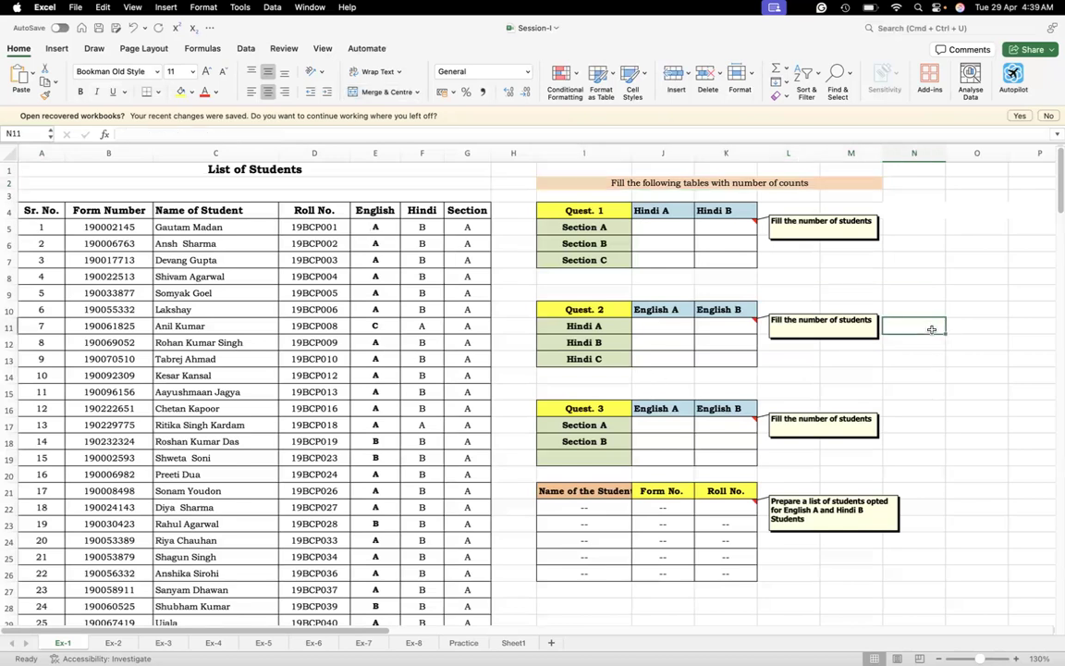
text(=count)
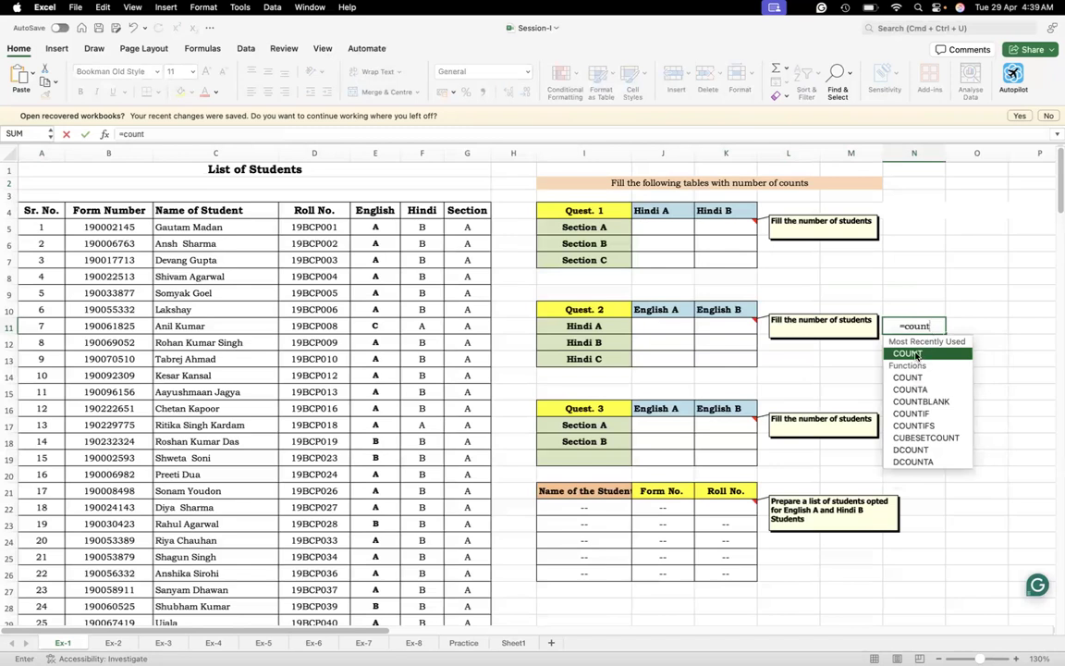
double_click(915, 353)
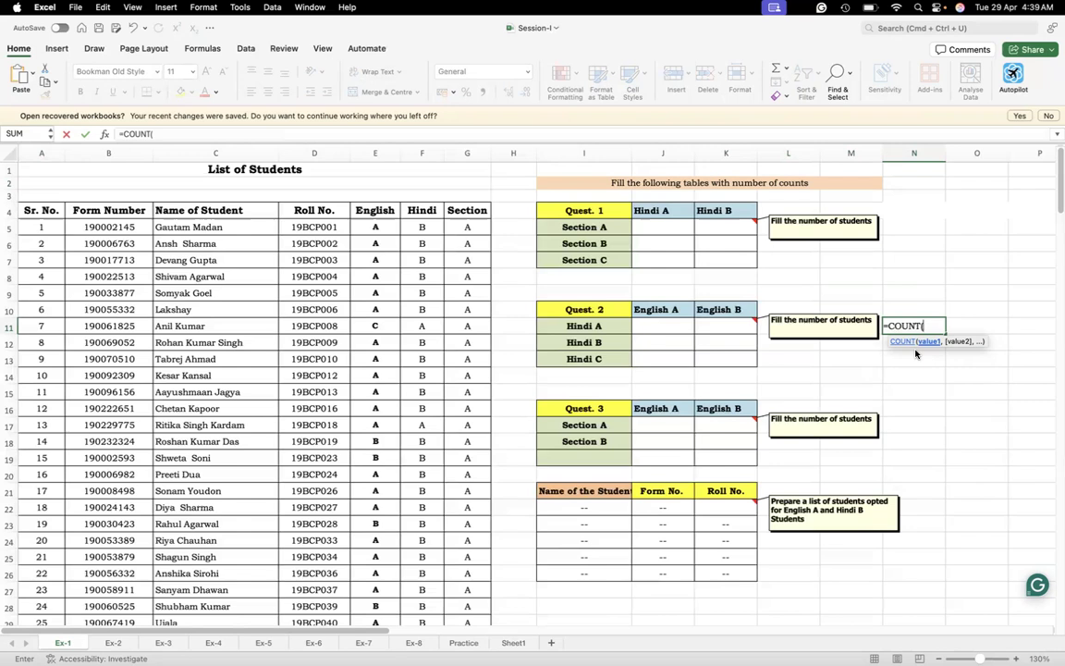
key(BackSpace)
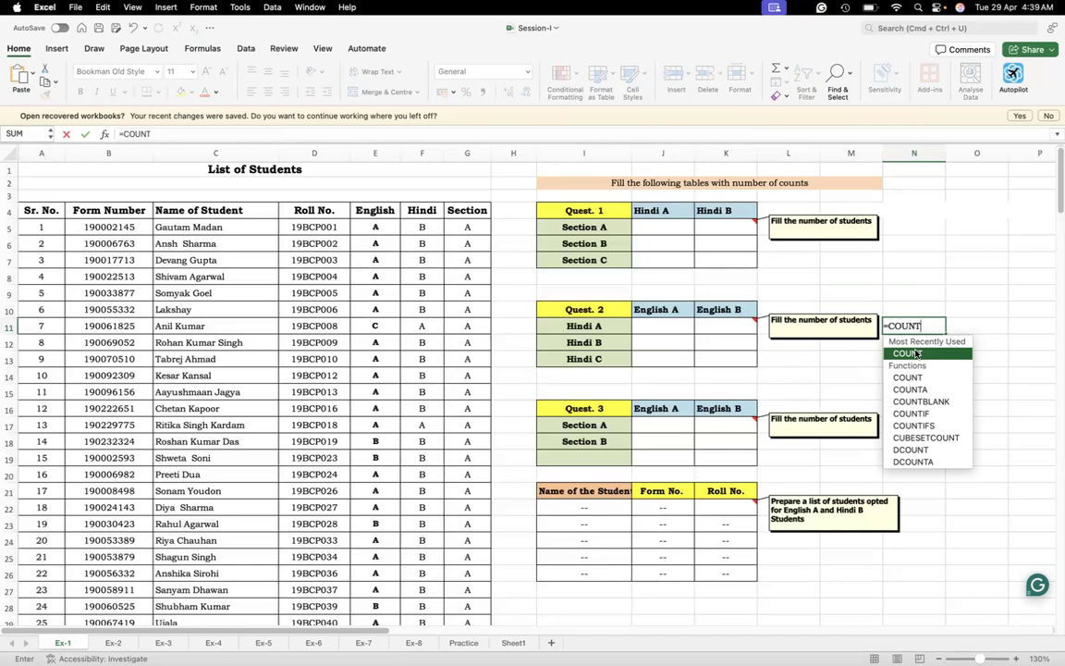
double_click(920, 414)
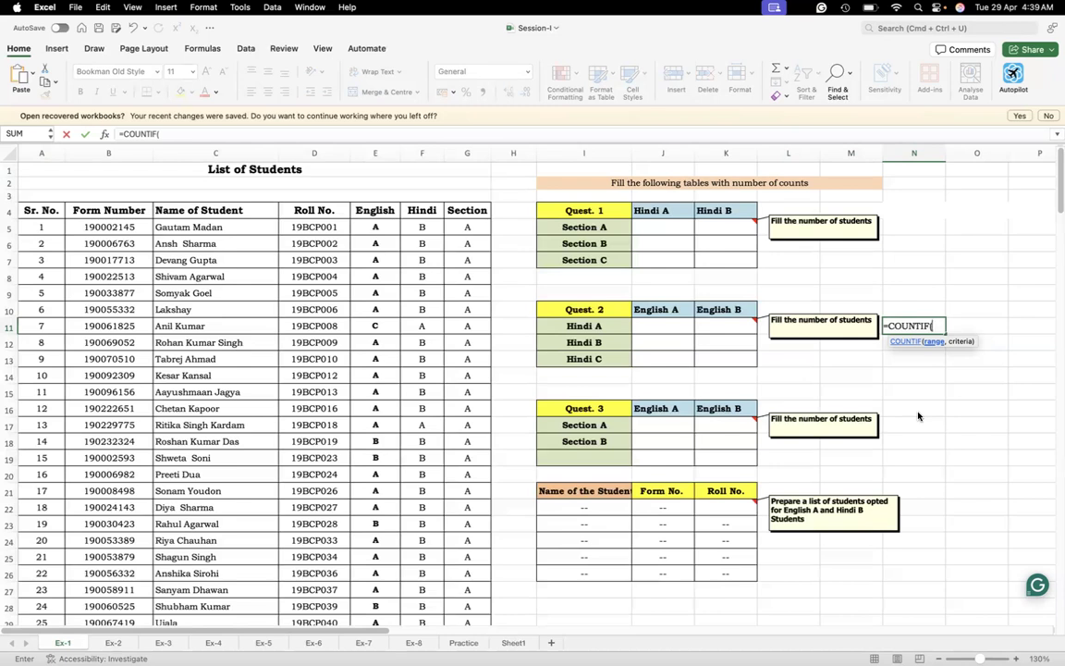
key(BackSpace)
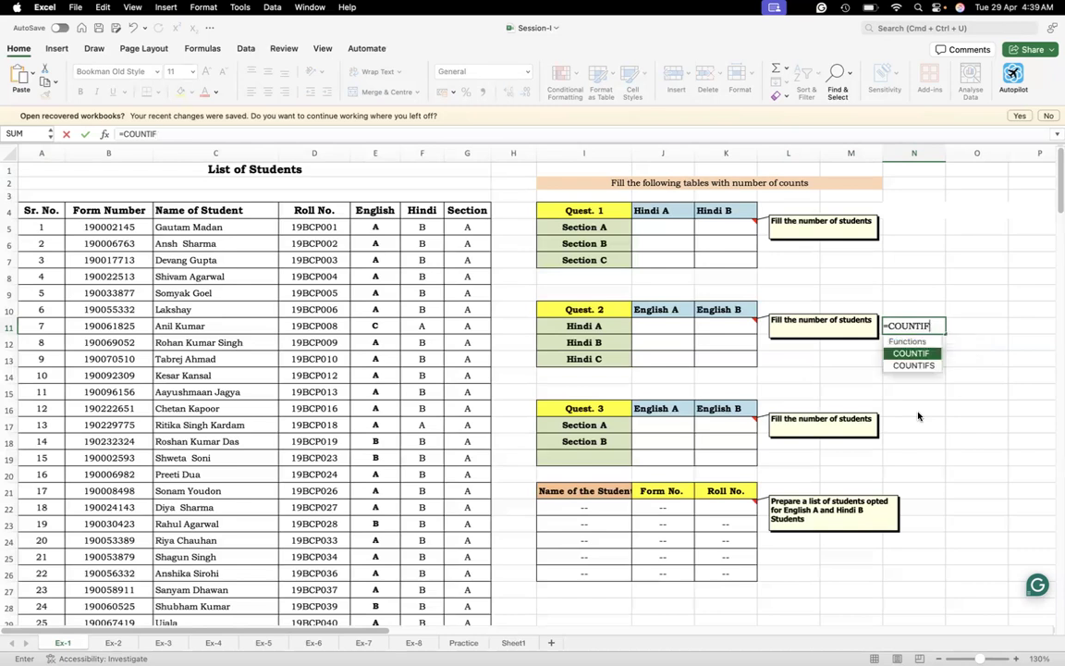
double_click(912, 366)
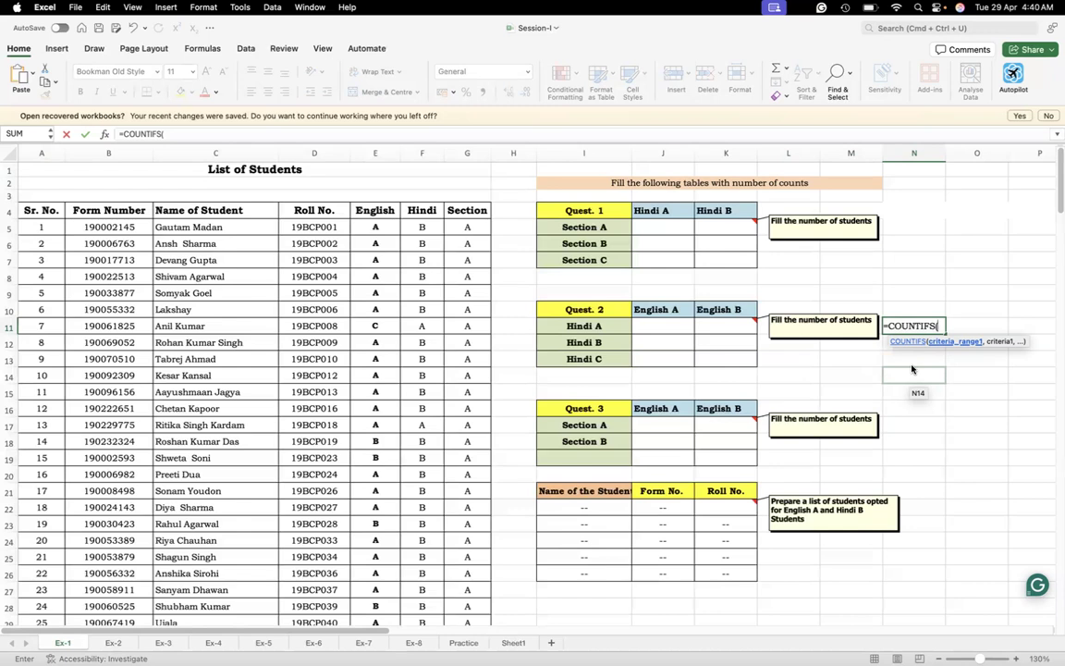
key(BackSpace)
key(BackSpace)
key(BackSpace)
key(BackSpace)
key(BackSpace)
key(BackSpace)
key(BackSpace)
key(BackSpace)
key(BackSpace)
key(BackSpace)
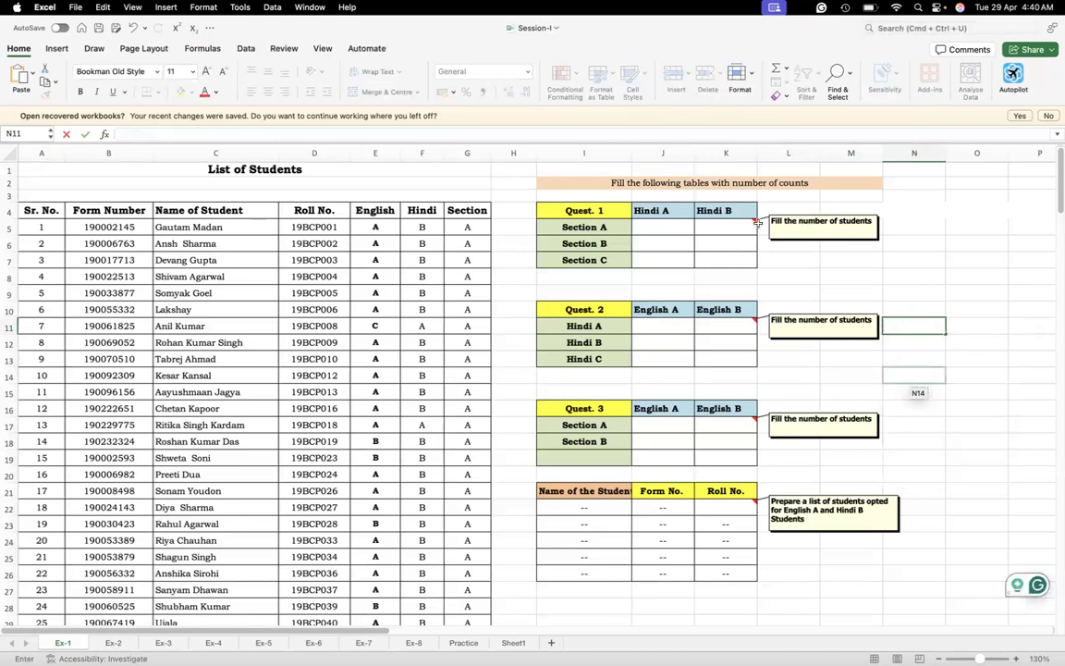
click(663, 232)
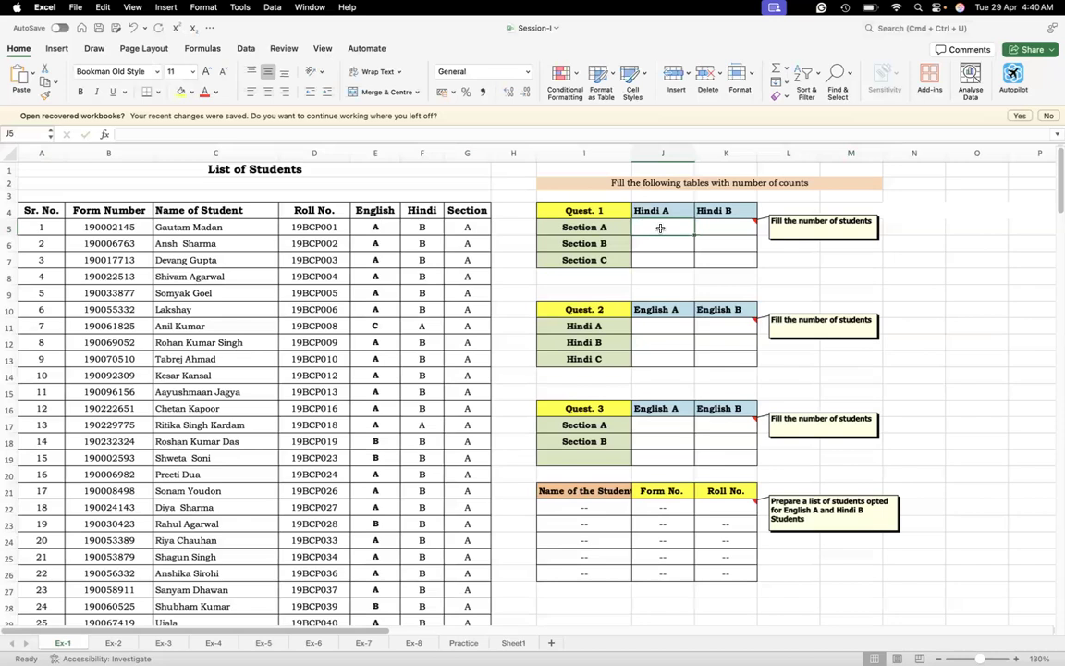
click(9, 211)
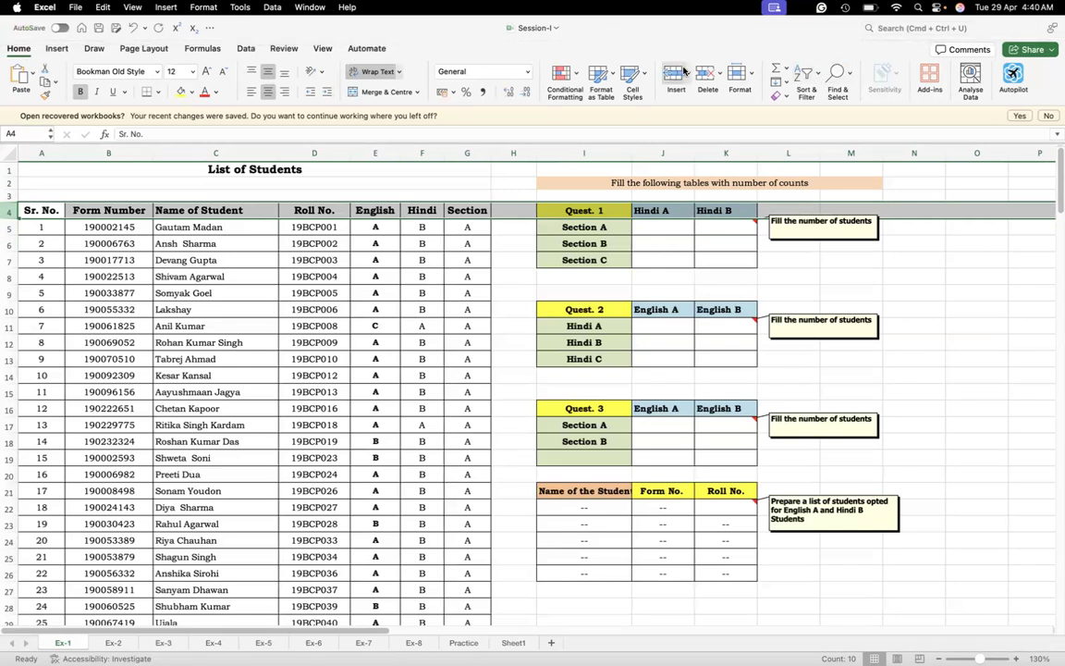
click(816, 80)
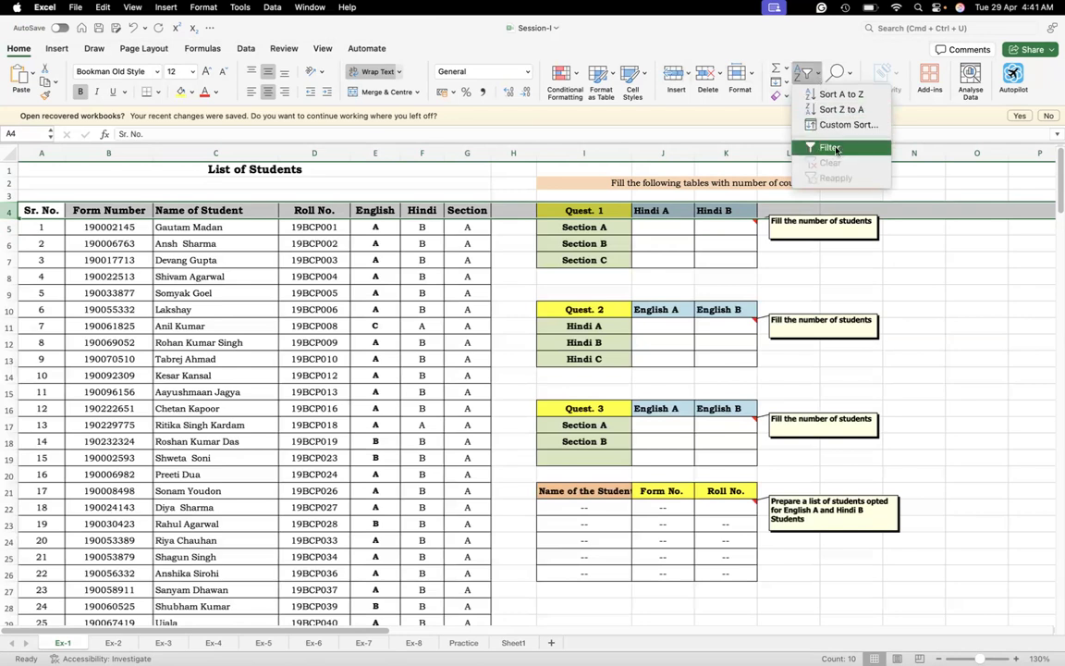
click(218, 327)
Turn on filtering for the List of Students table from its Name of Student header
click(191, 212)
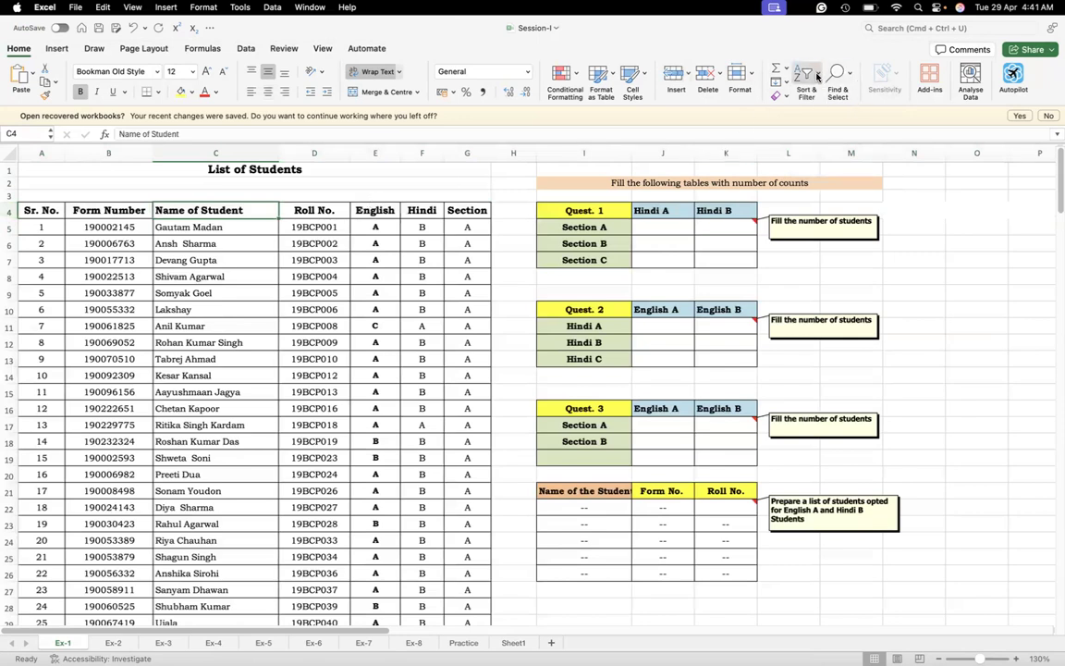
mouse_move(1037, 638)
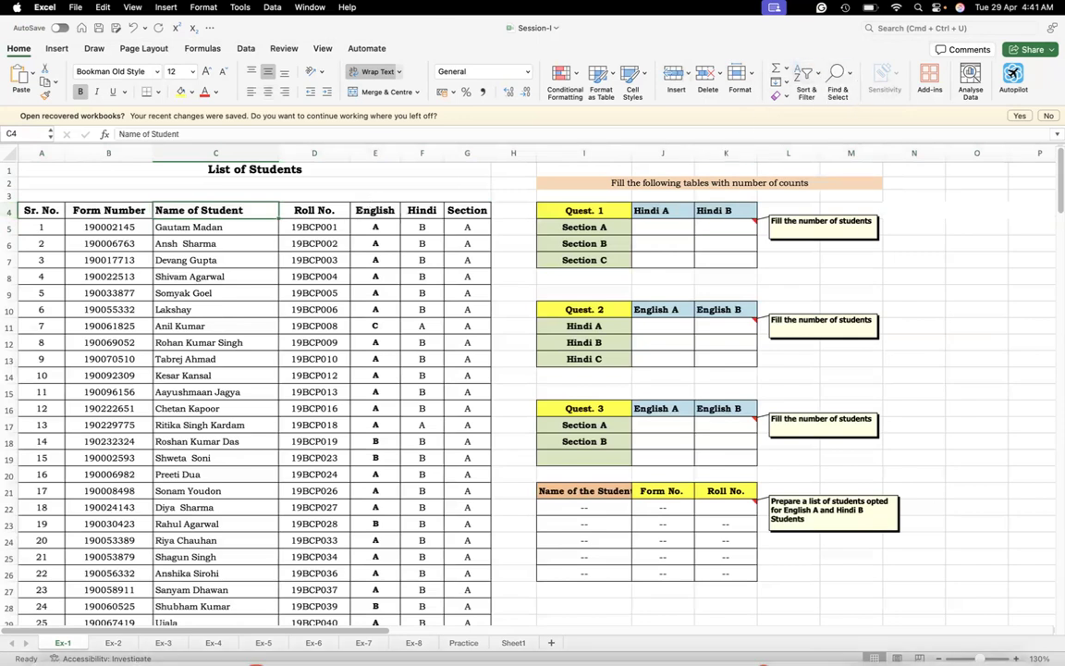
click(1015, 659)
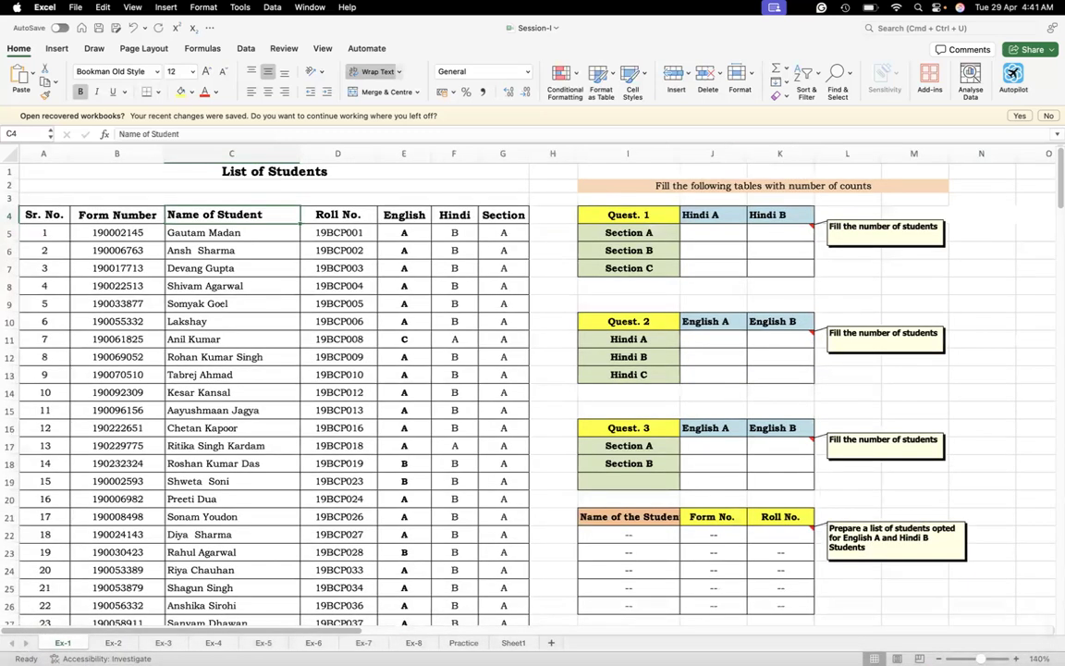
click(1015, 658)
click(1015, 659)
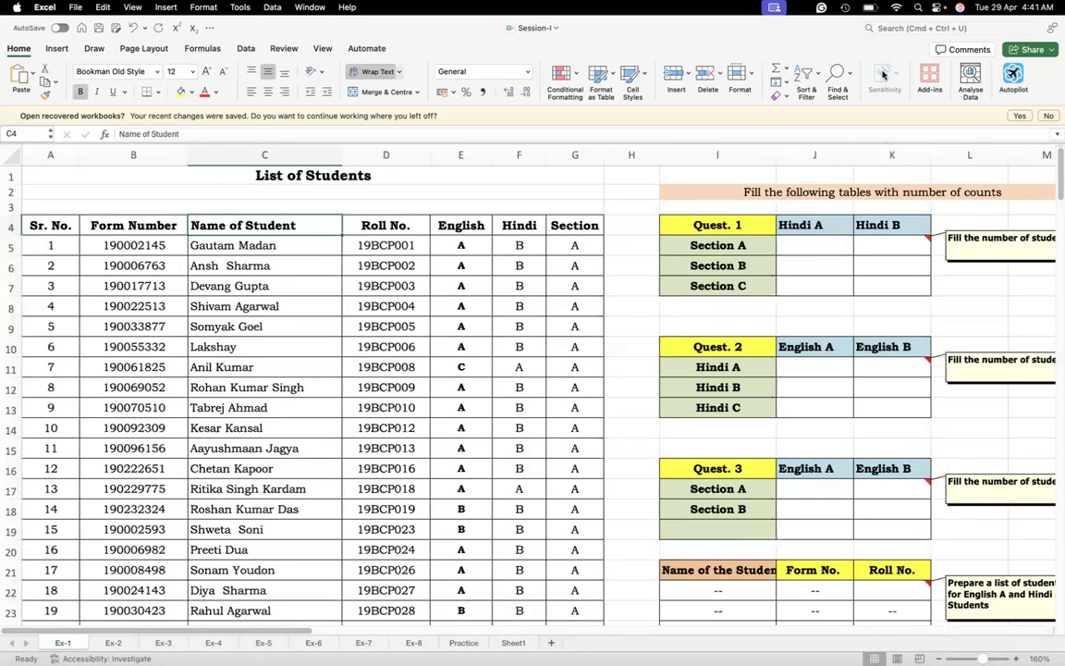
click(810, 78)
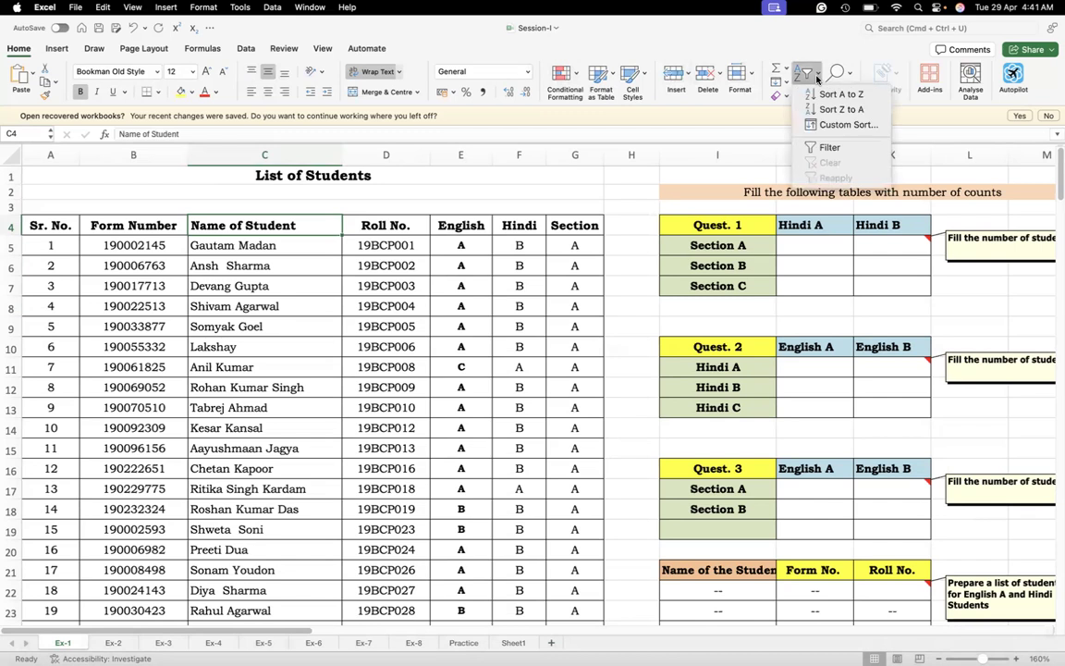
click(830, 148)
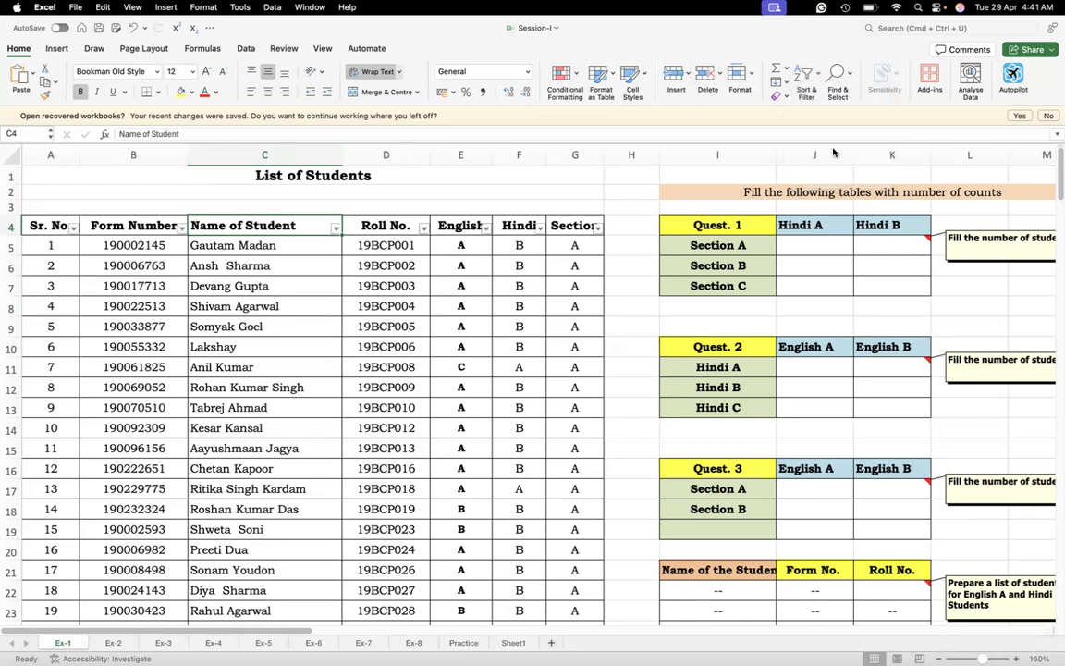
Filter the Hindi column of the student list to show only the value A
click(538, 229)
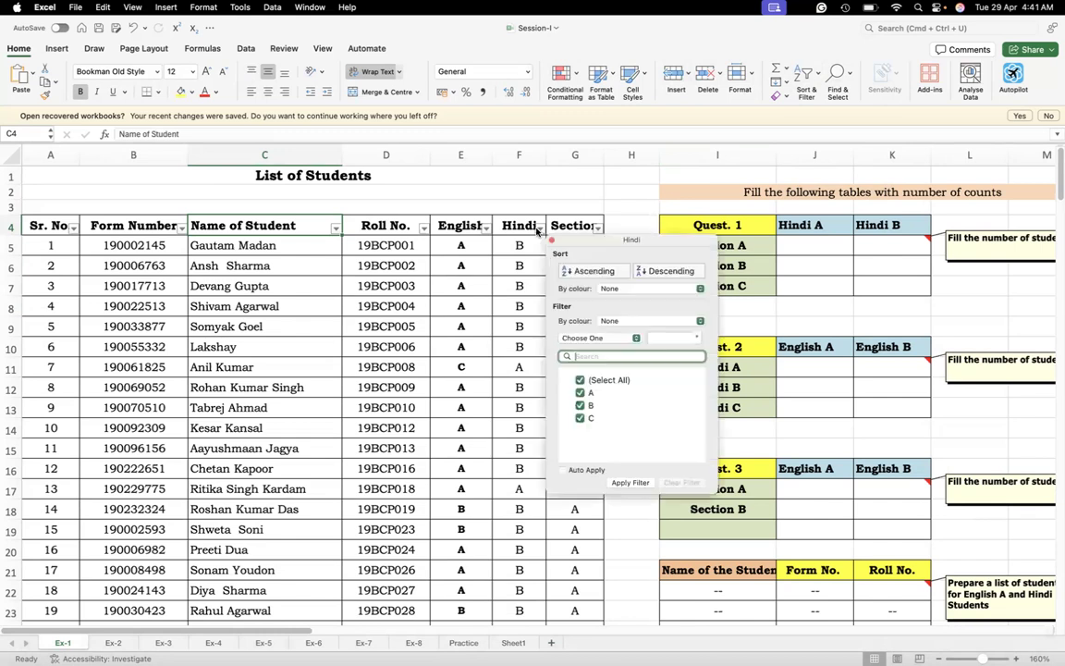
click(579, 380)
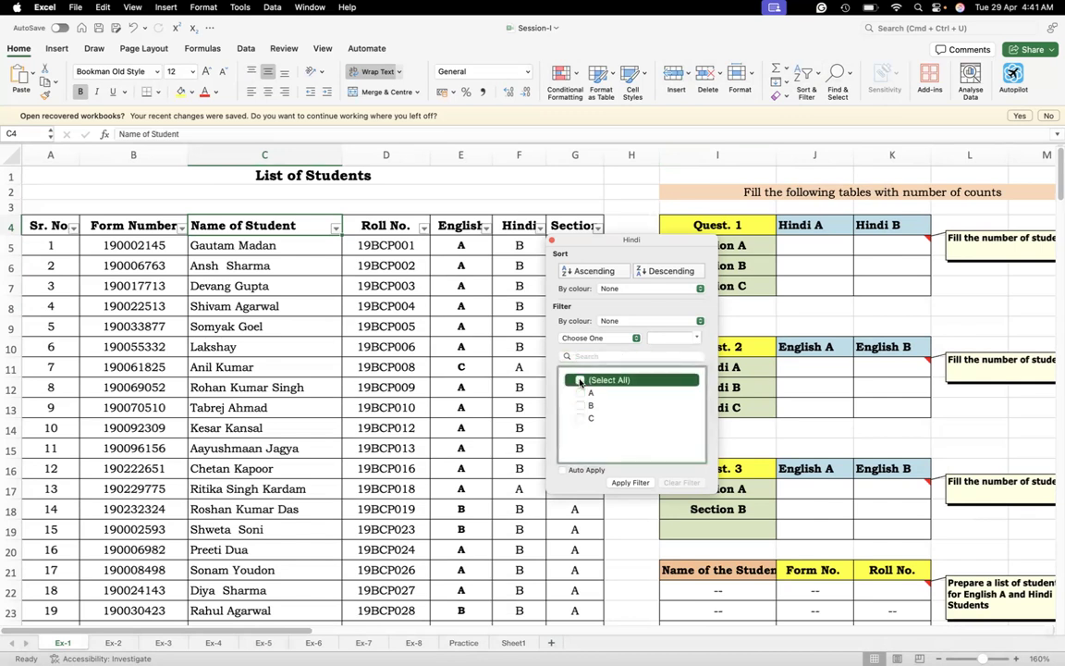
click(580, 393)
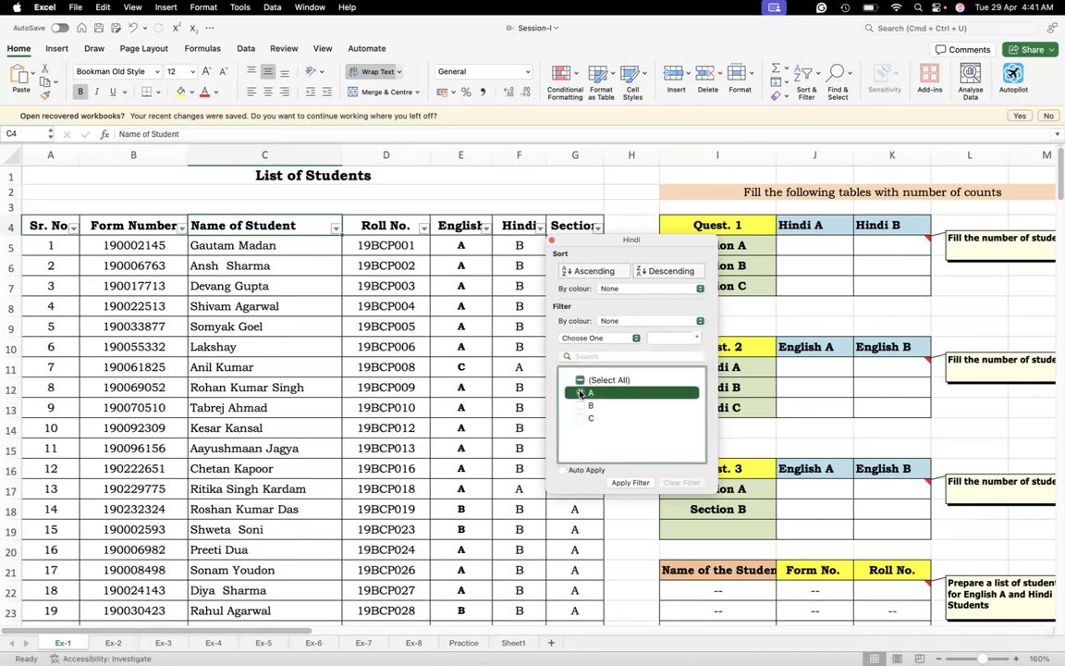
click(632, 484)
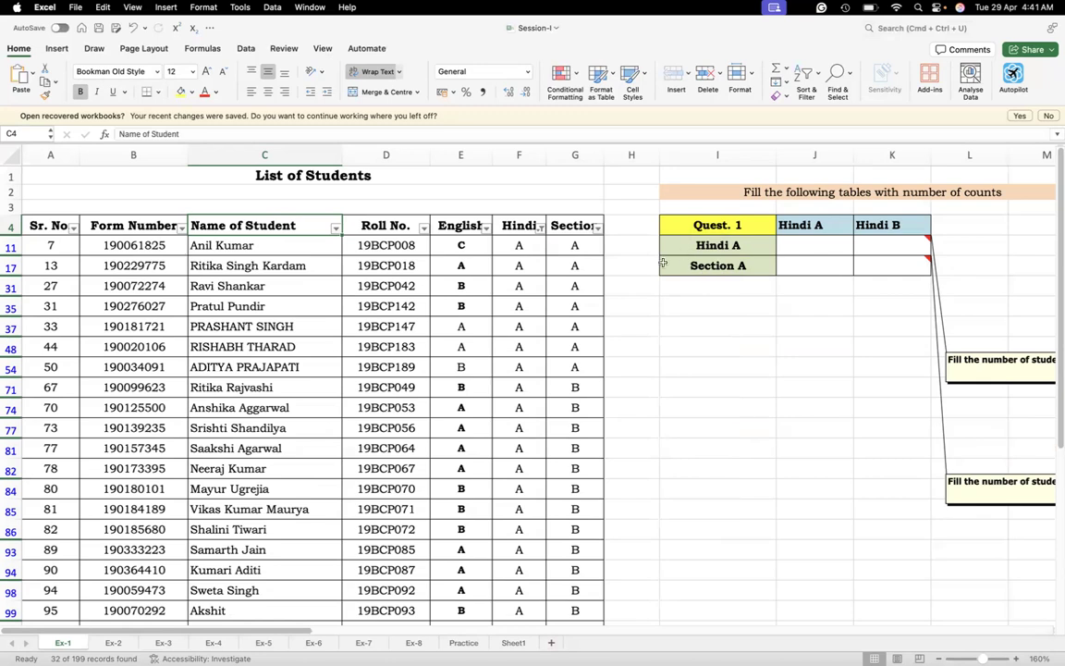
Filter the Section column of the student list to show only section A
click(596, 228)
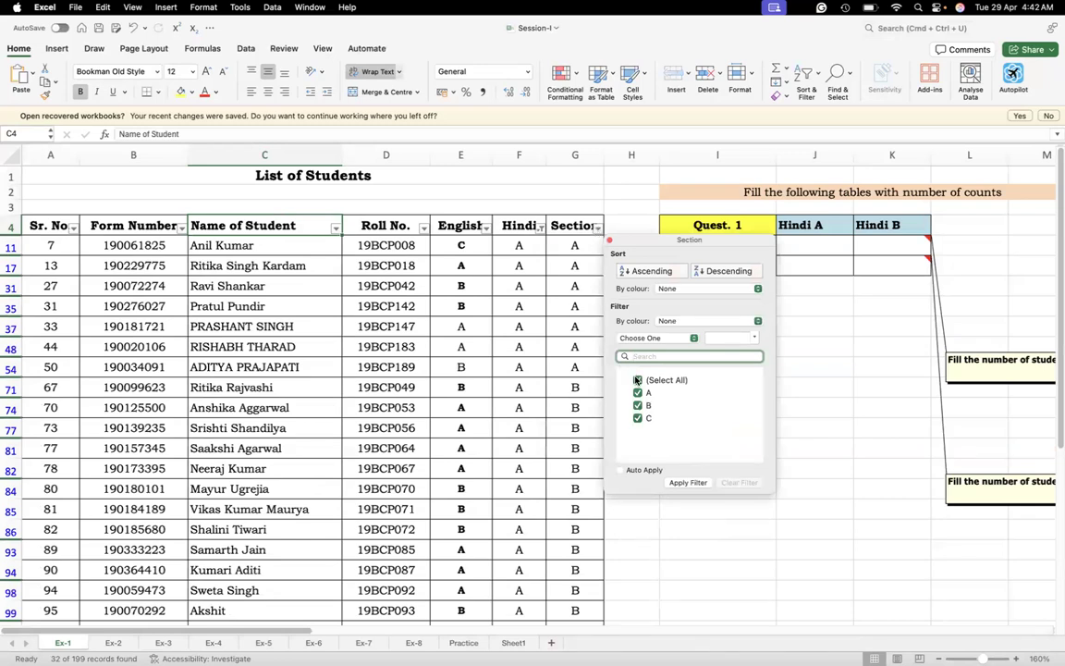
click(637, 380)
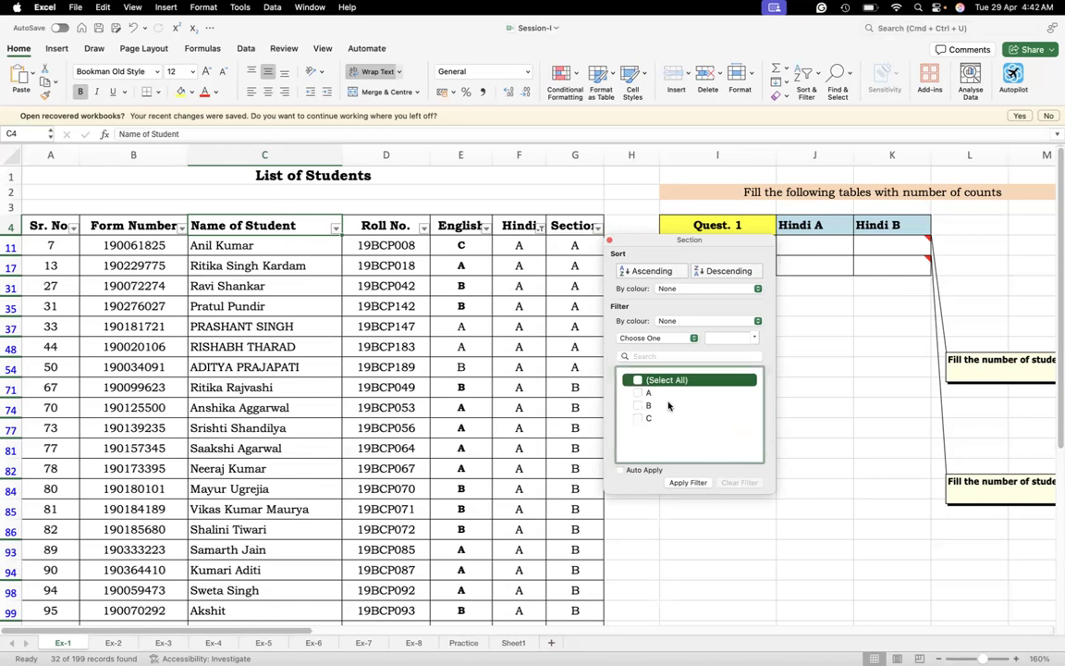
click(638, 392)
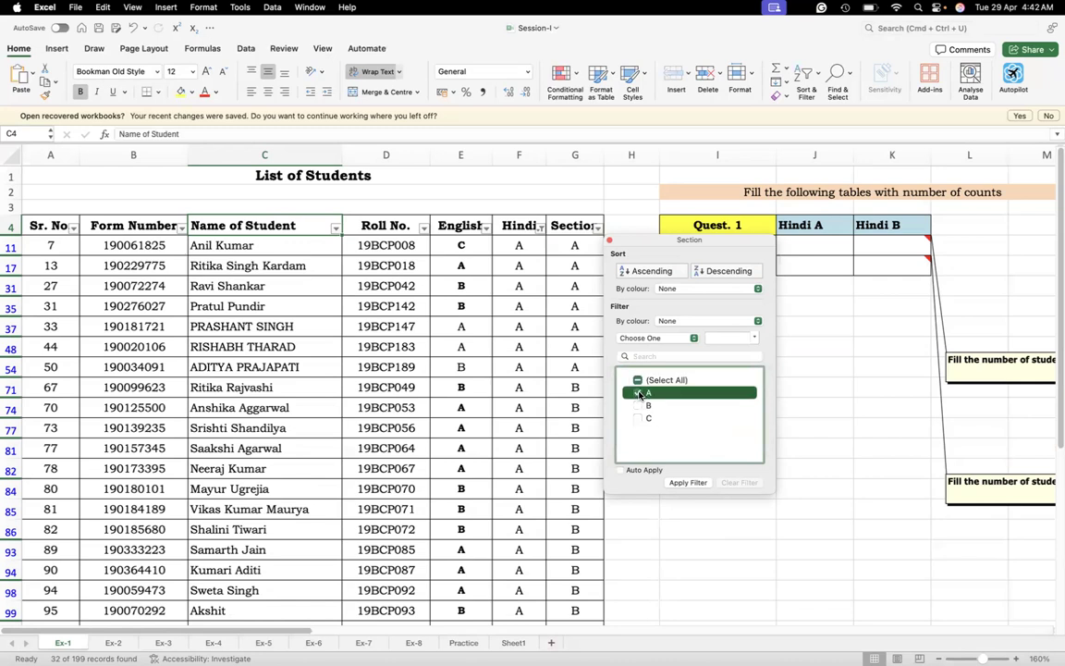
click(687, 483)
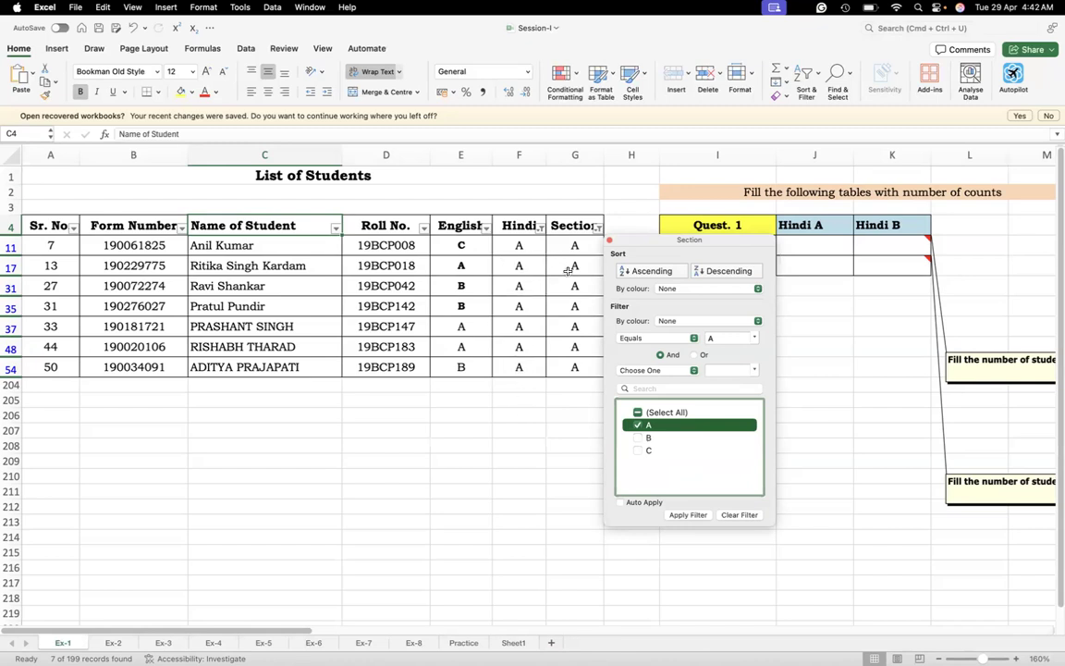
click(528, 243)
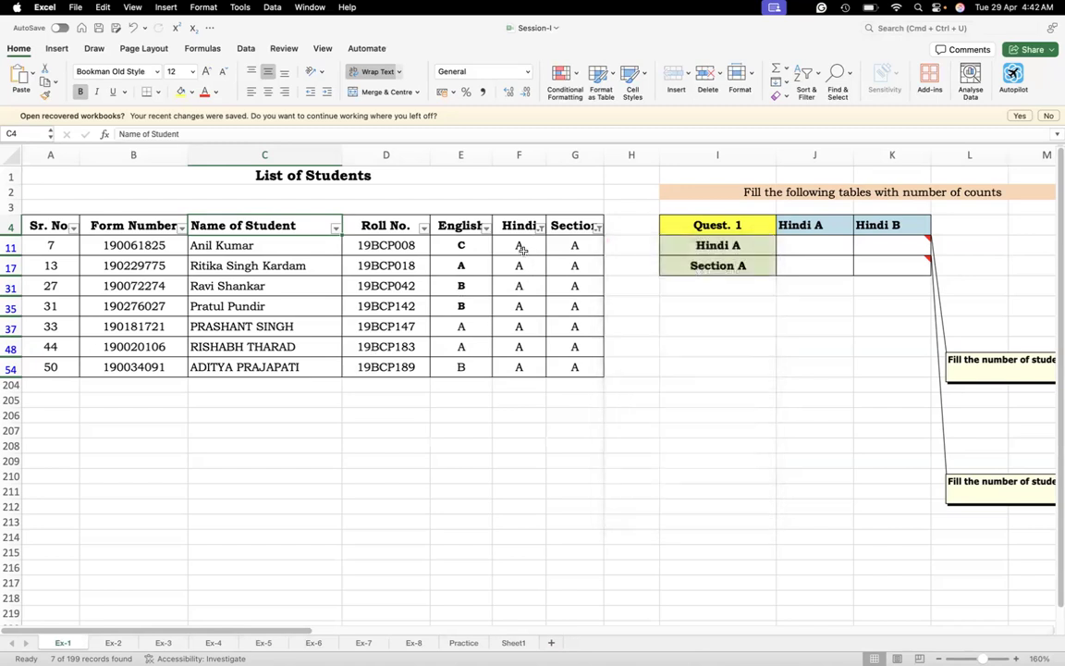
Select all the filtered entries in the Hindi column to check how many students match
click(521, 247)
key(shift+Down)
key(shift+Down)
key(shift+Down)
key(shift+Down)
key(shift+Down)
key(shift+Down)
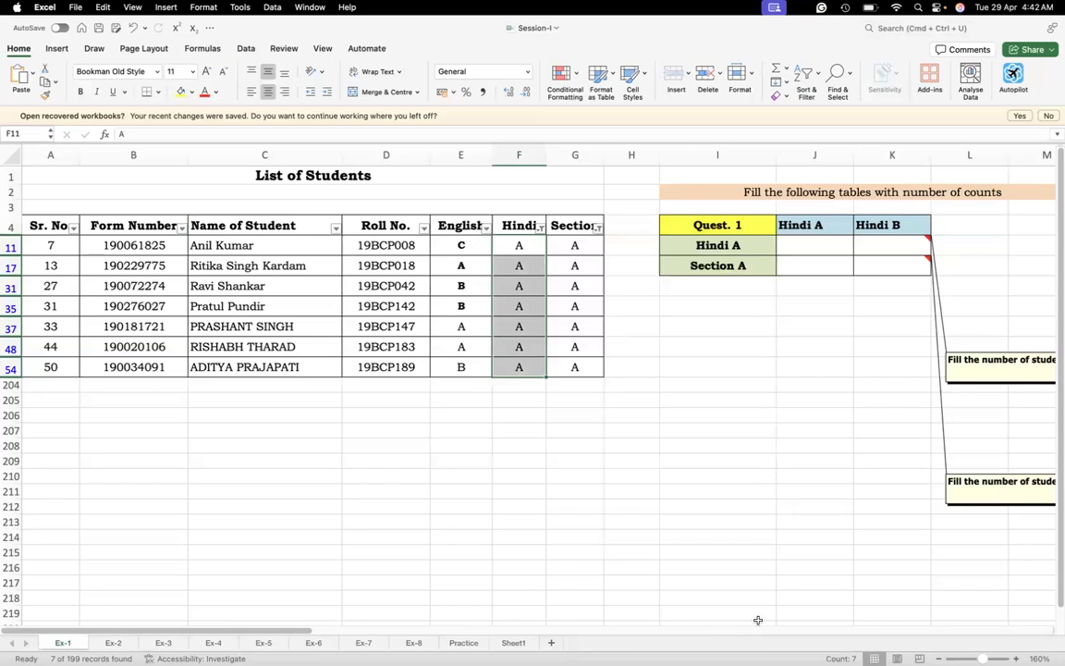
Turn off filtering on the student list so that all records show again
click(247, 224)
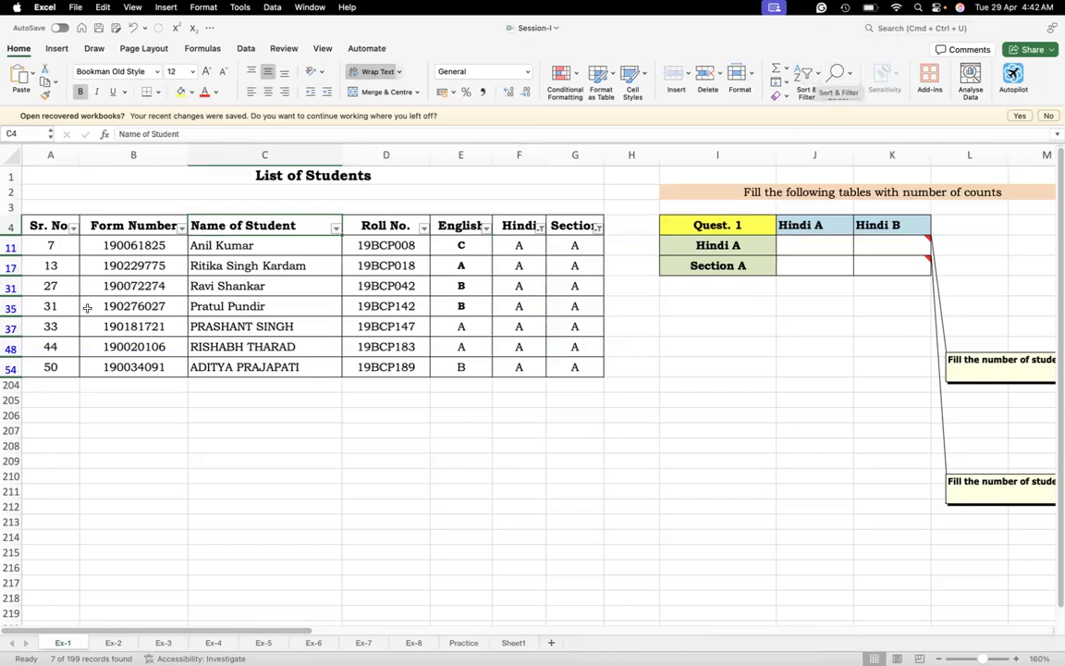
click(817, 81)
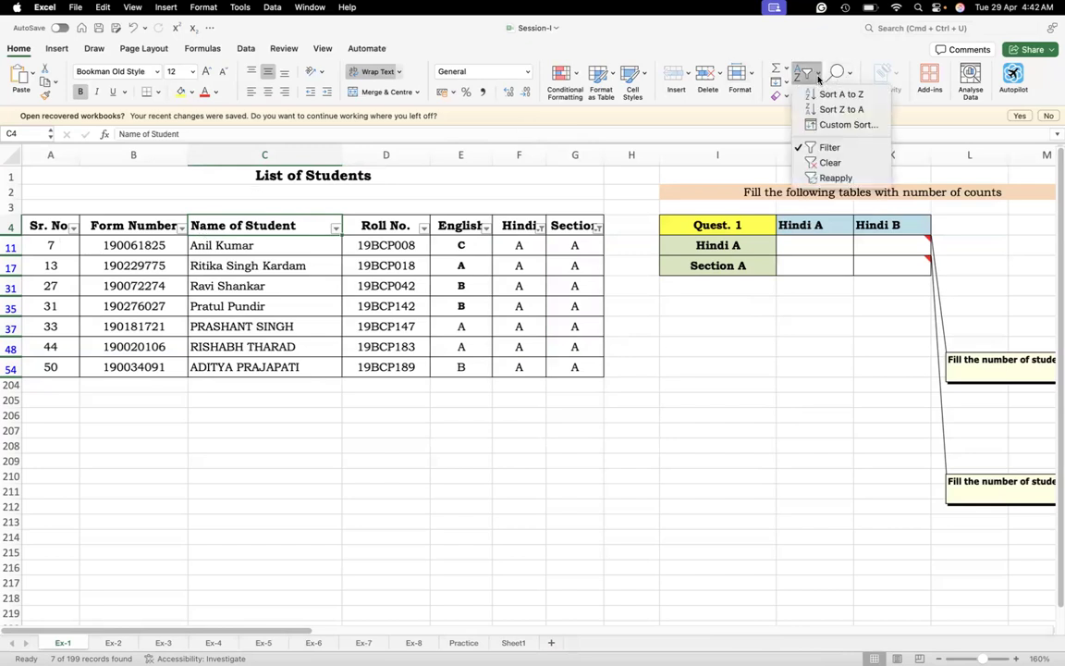
click(817, 81)
click(810, 78)
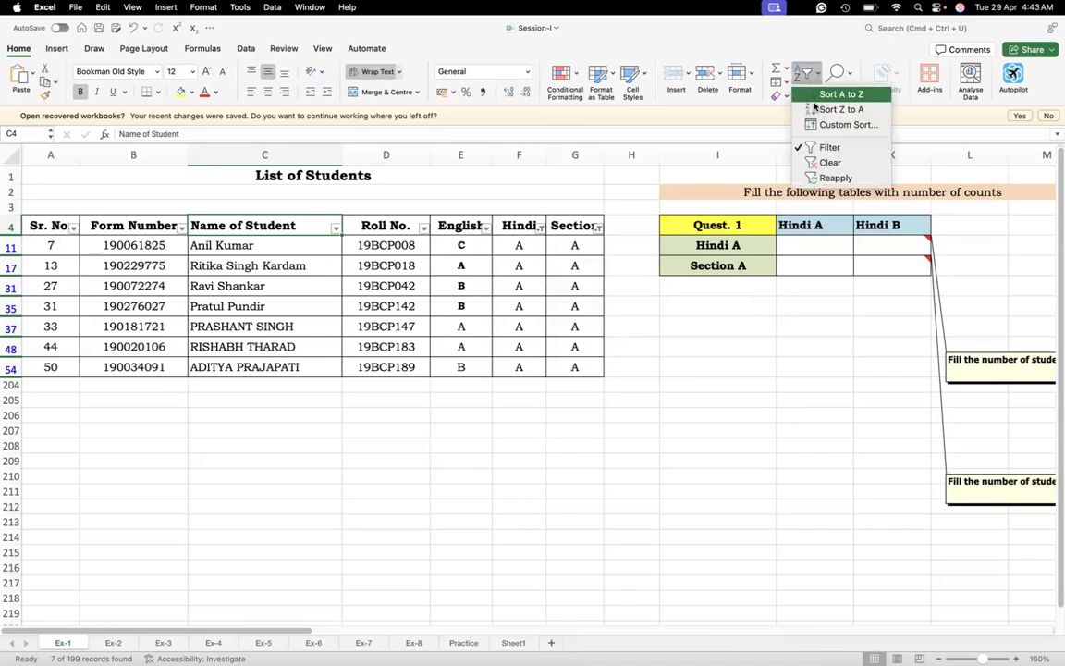
click(822, 149)
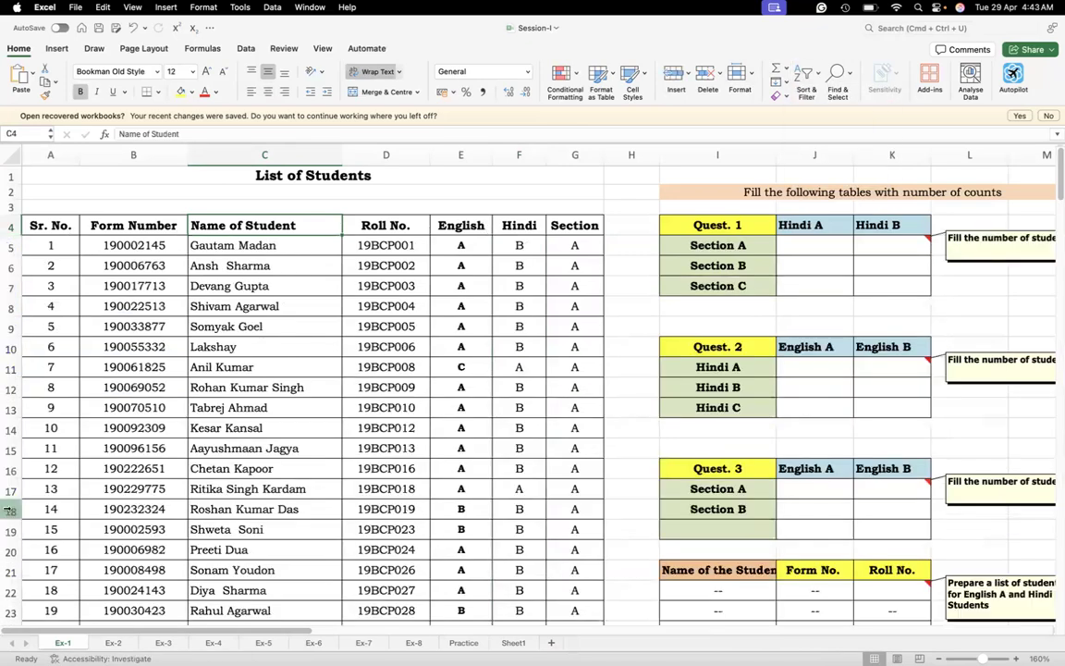
Begin a COUNTIFS formula in the Section A / Hindi A cell J5 with the Section data G5:G203 as the first criteria range
click(790, 247)
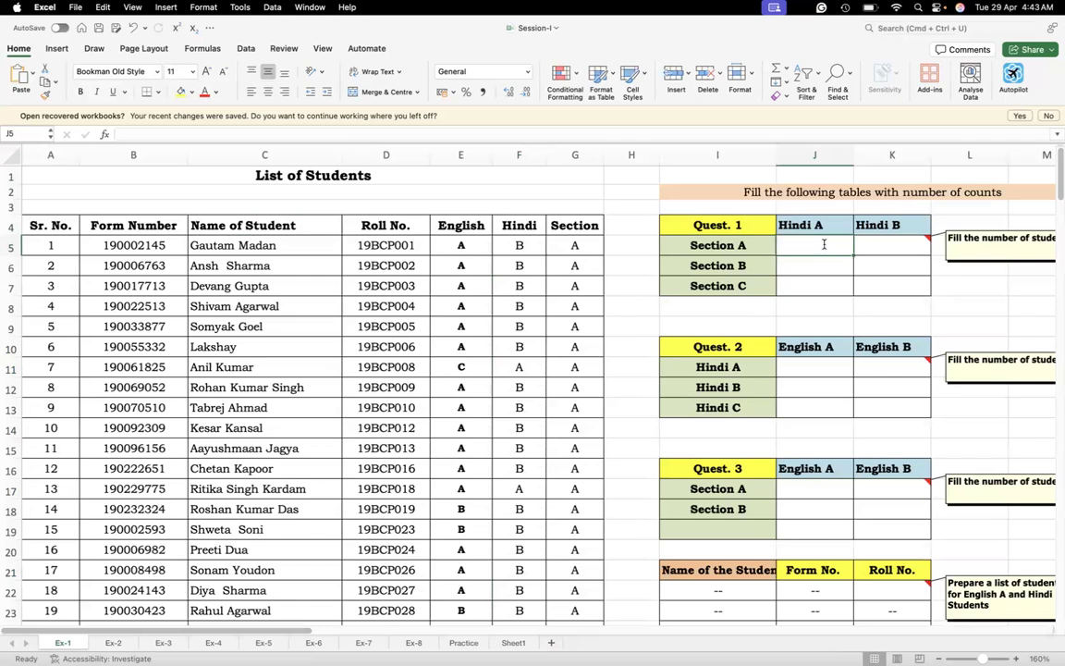
text(=cou)
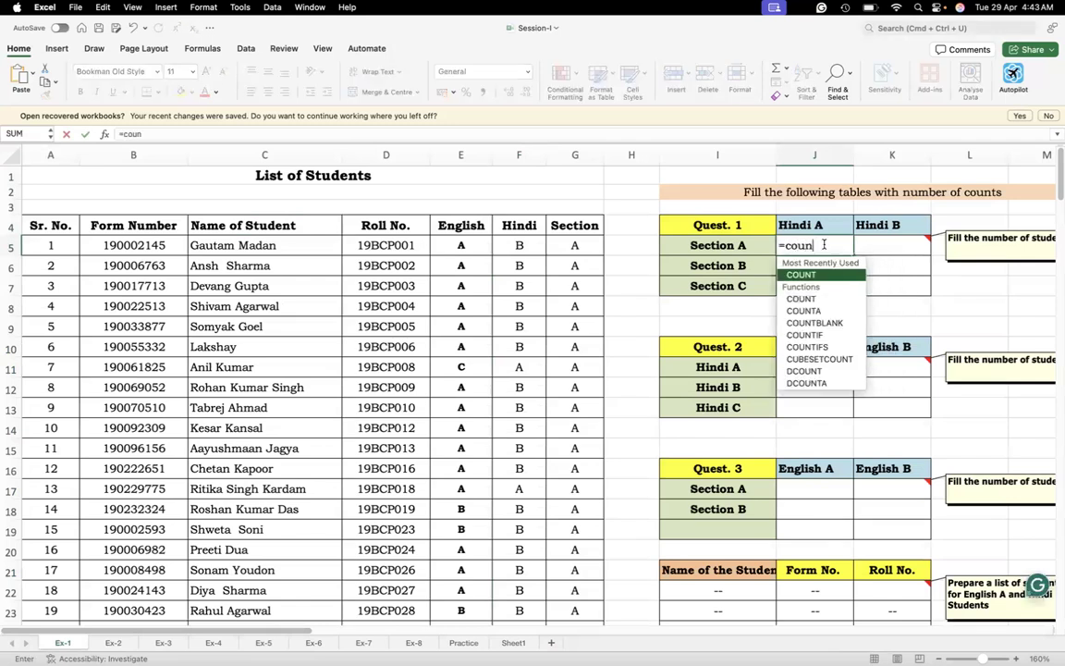
text(n)
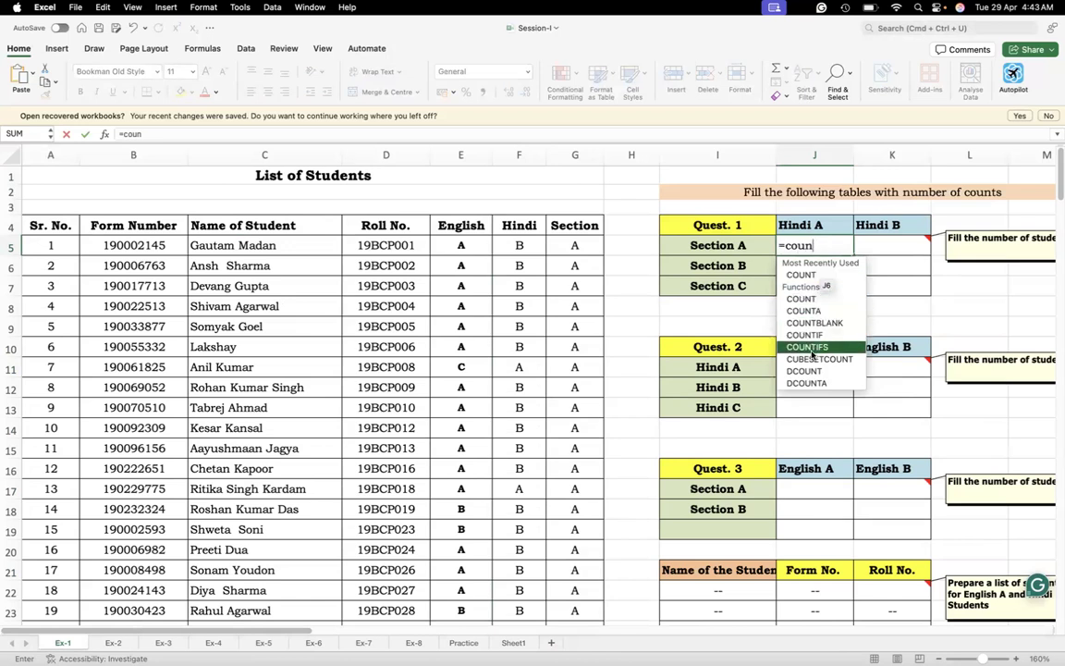
double_click(810, 347)
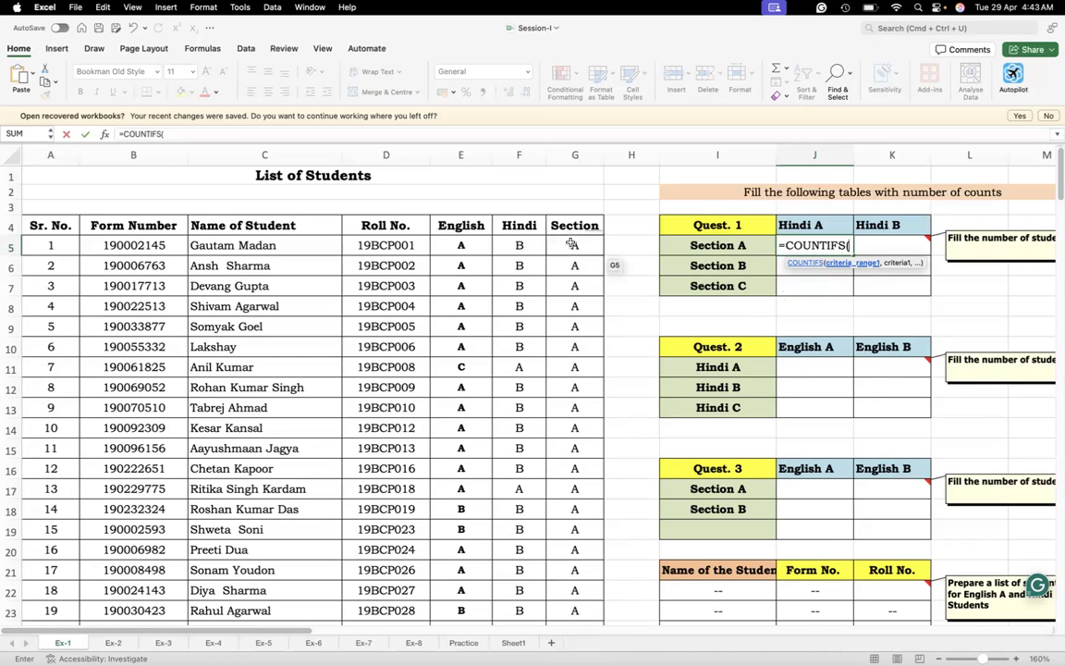
click(572, 244)
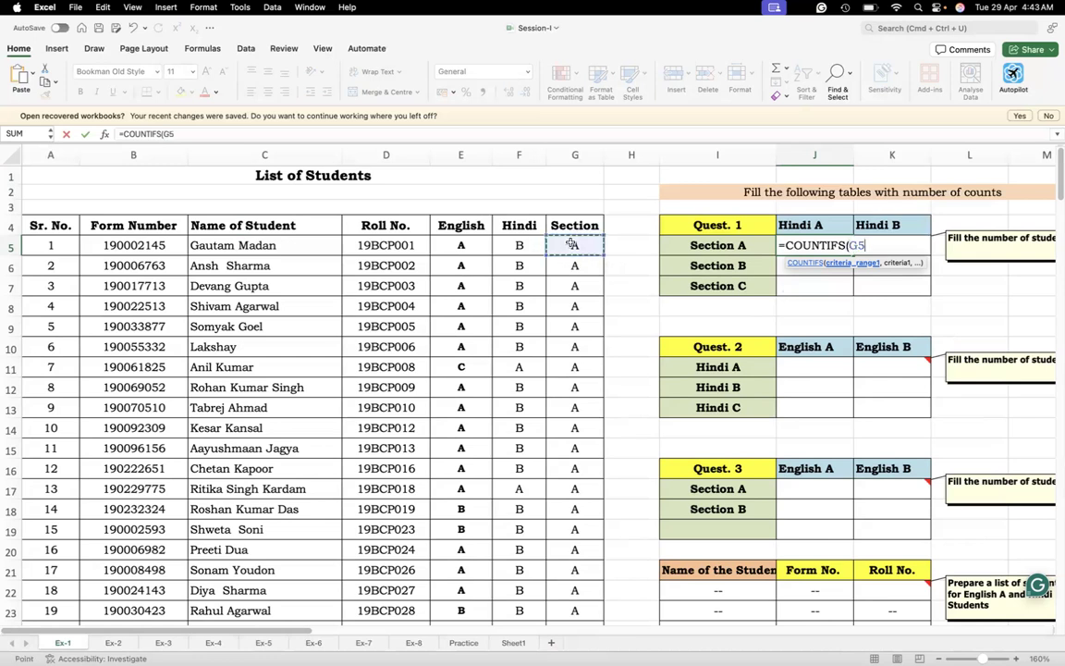
key(shift+Down)
key(shift+Down)
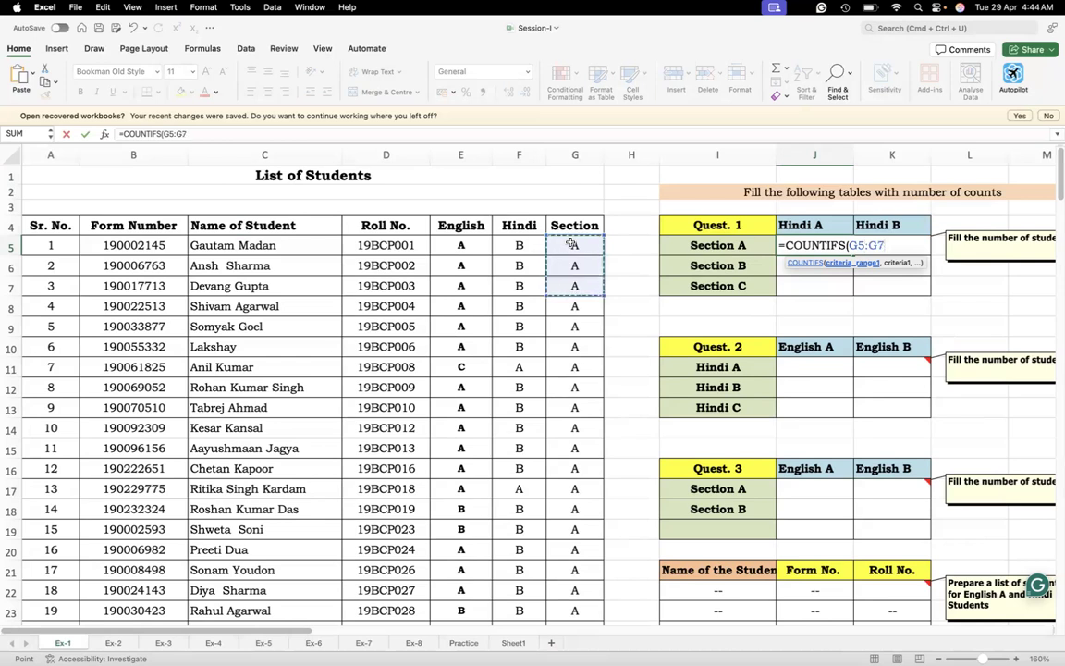
key(shift+Down)
key(shift+Down)
key(shift+Down)
key(shift+Down)
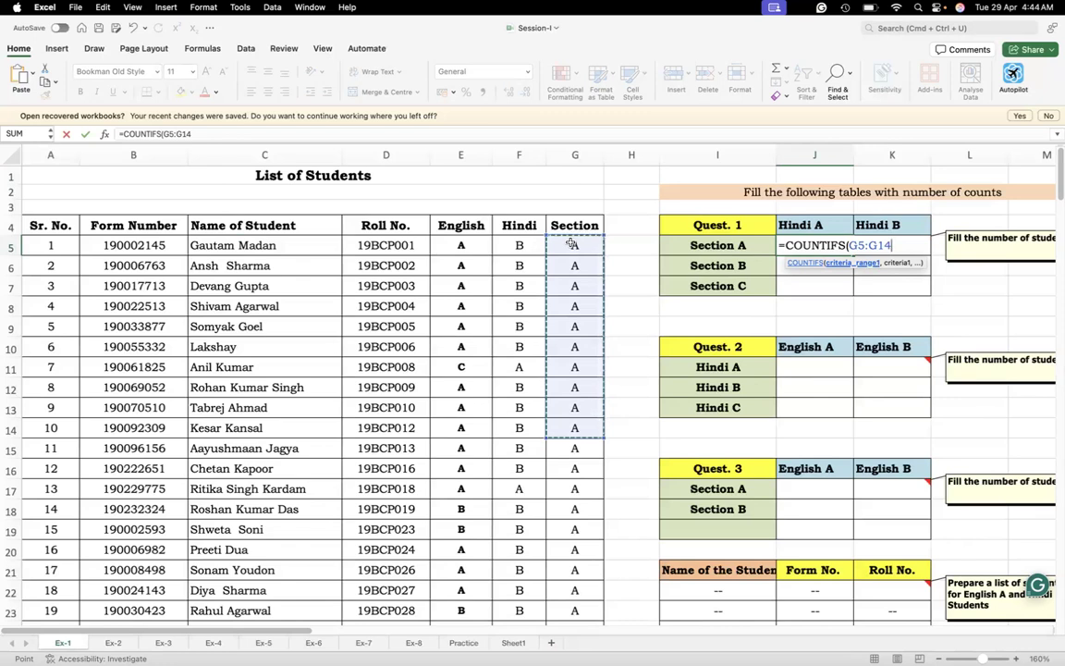
key(super+shift+Down)
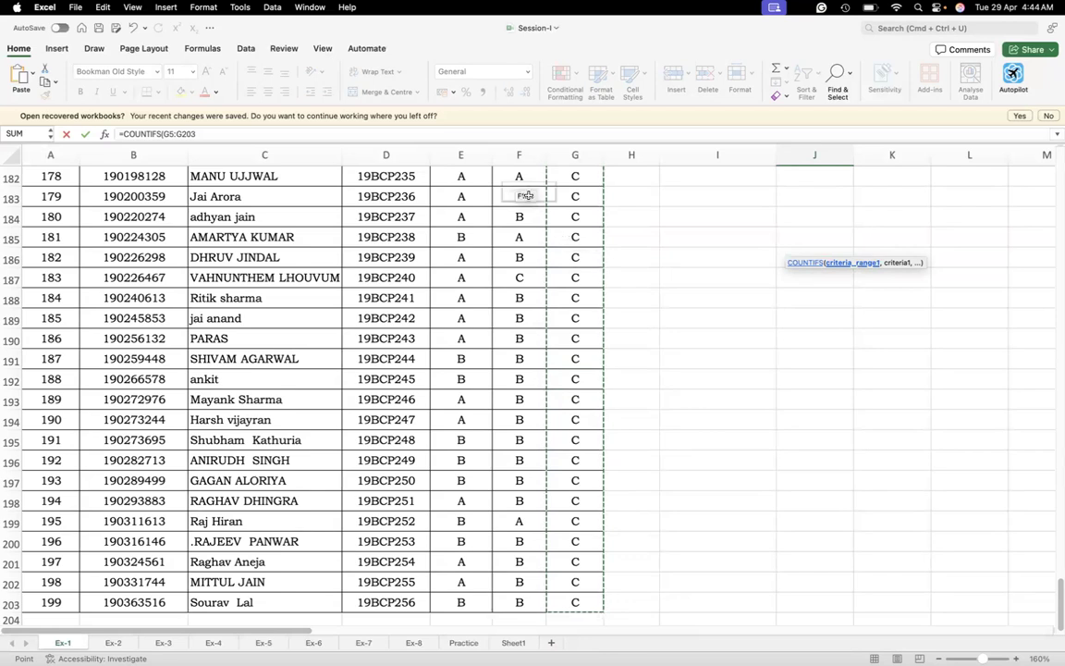
Give the Section range in the J5 COUNTIFS formula the criterion "A"
click(202, 135)
drag(202, 134, 122, 133)
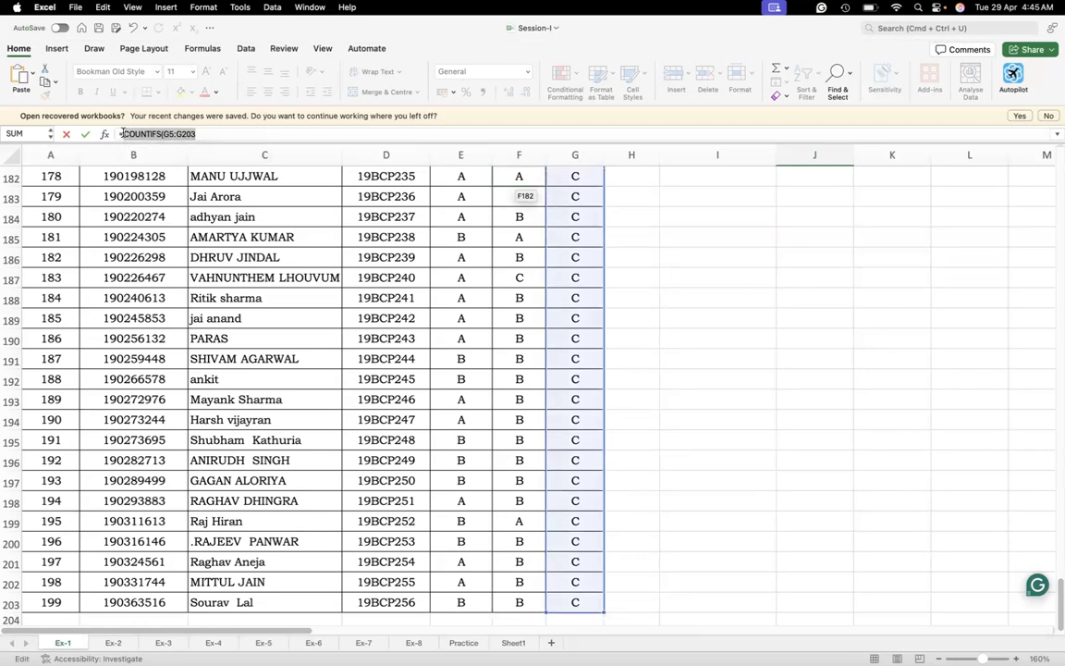
click(203, 133)
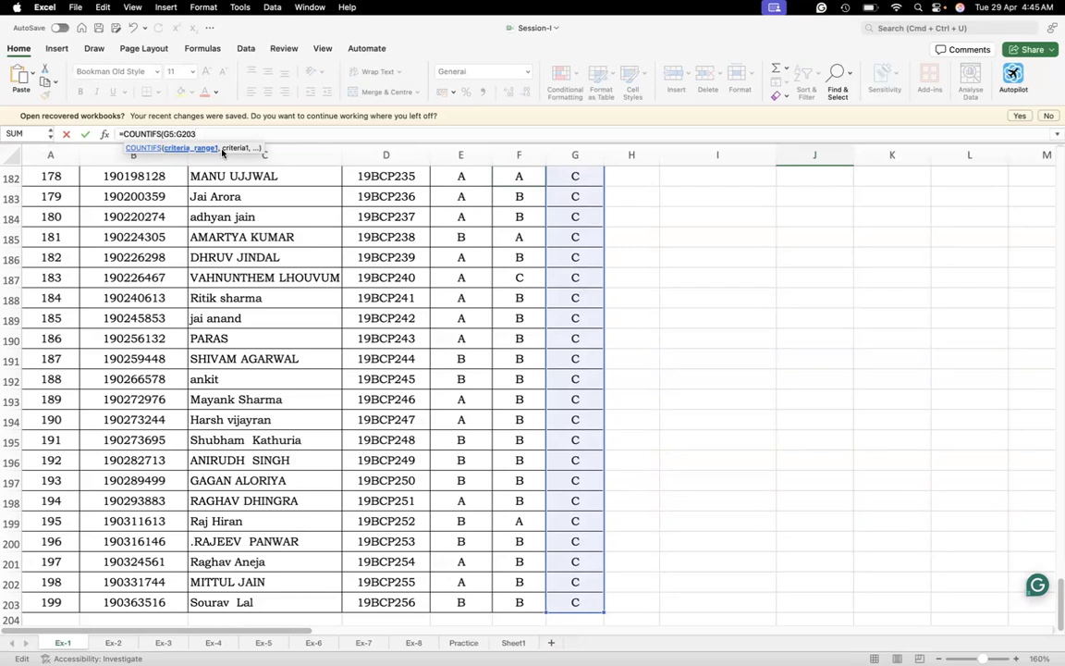
text(,)
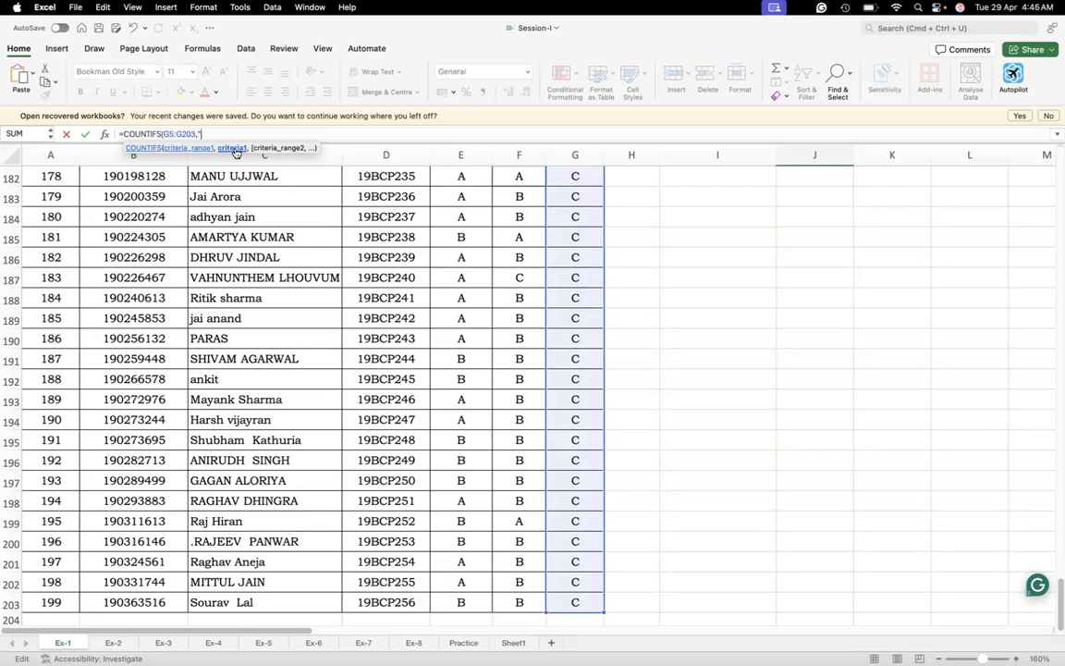
text(A)
text(,)
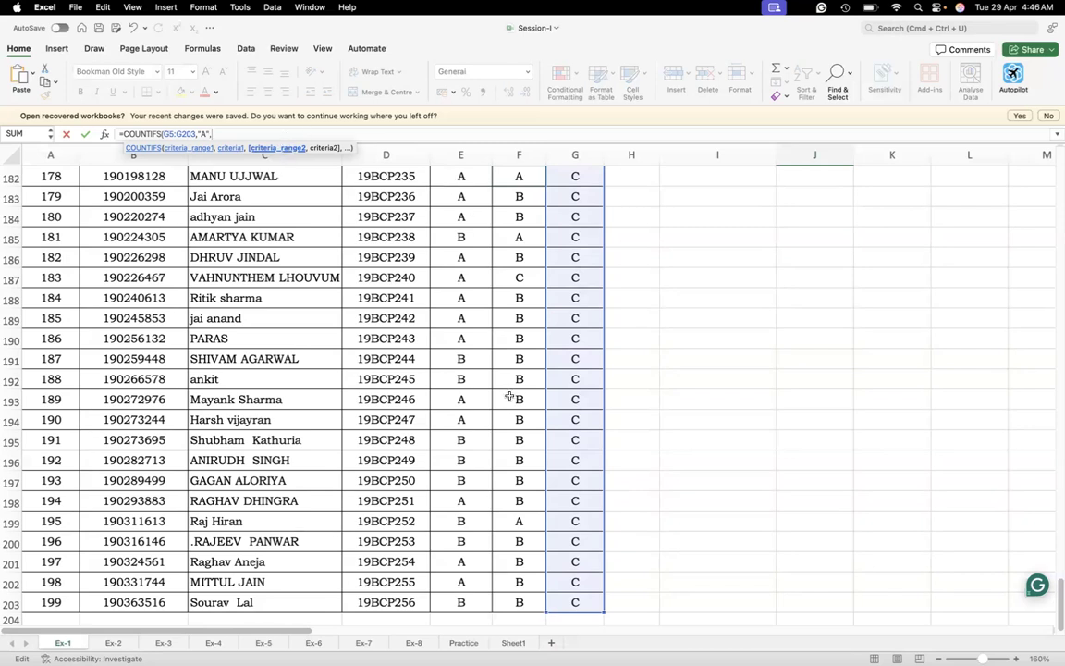
Complete the J5 COUNTIFS formula with the Hindi data F5:F203 as second criteria range and "A" as its criterion
click(515, 602)
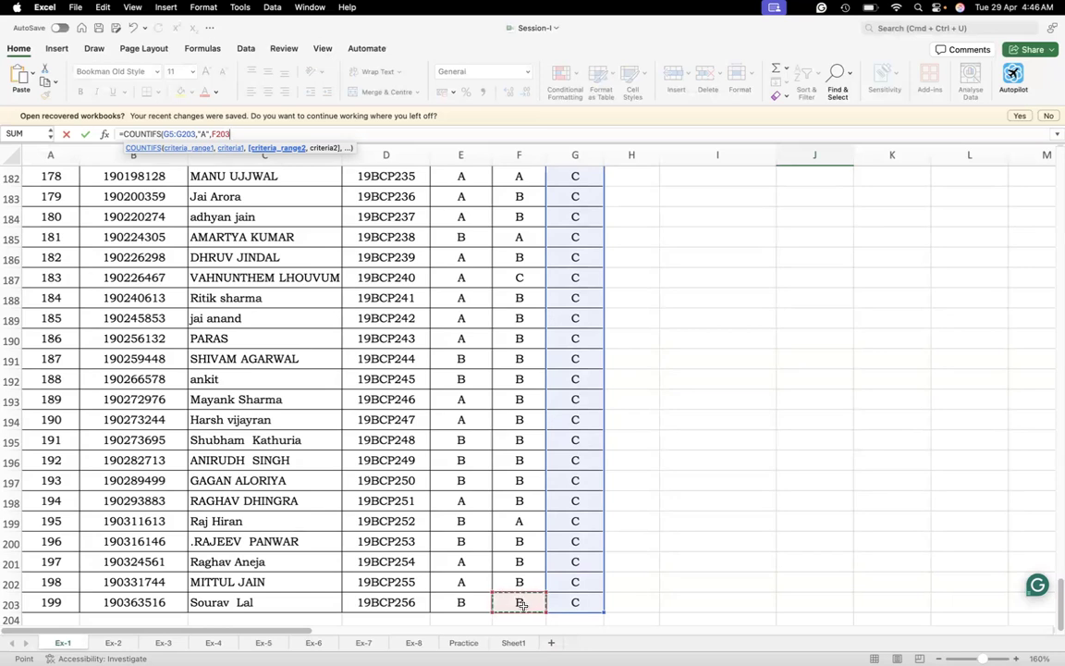
key(super+shift+Up)
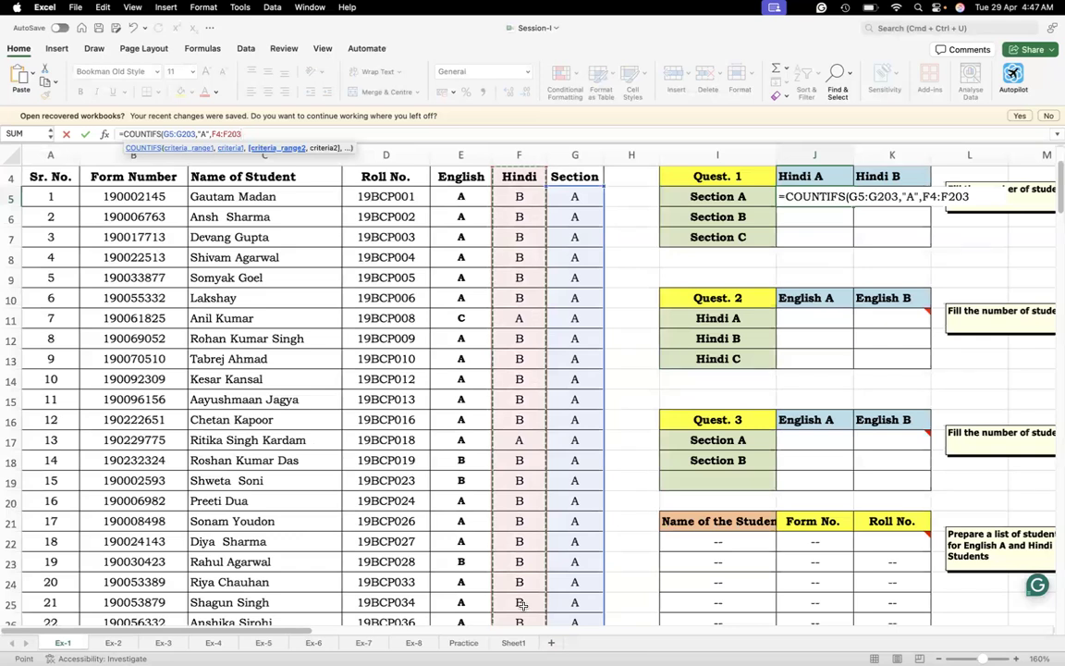
key(shift+Down)
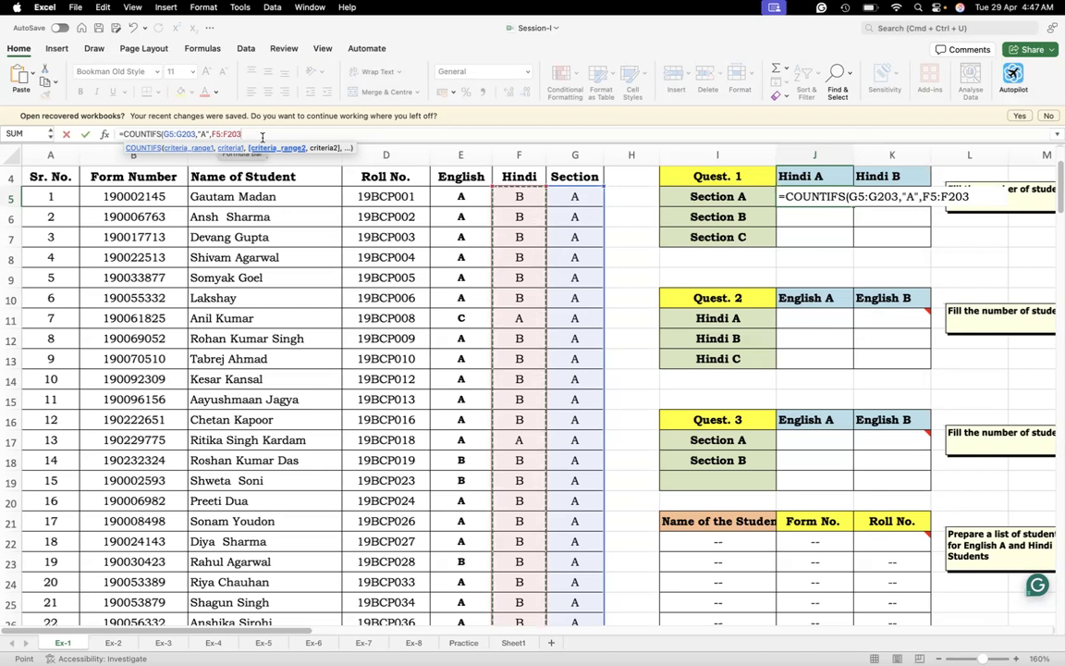
text(,)
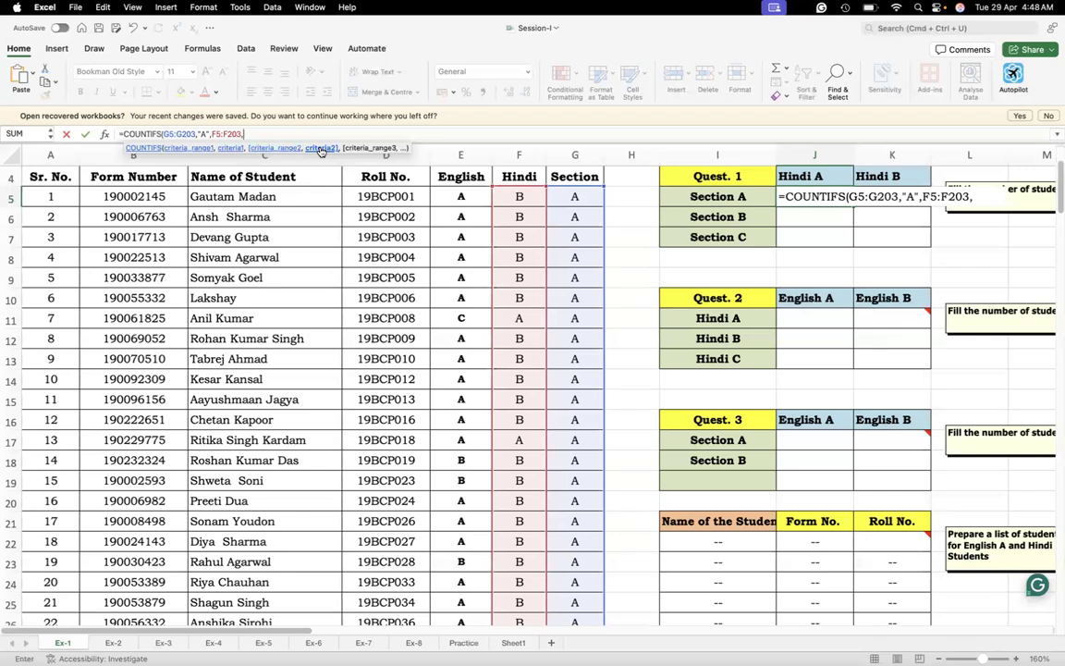
text(A)
text("A)
text())
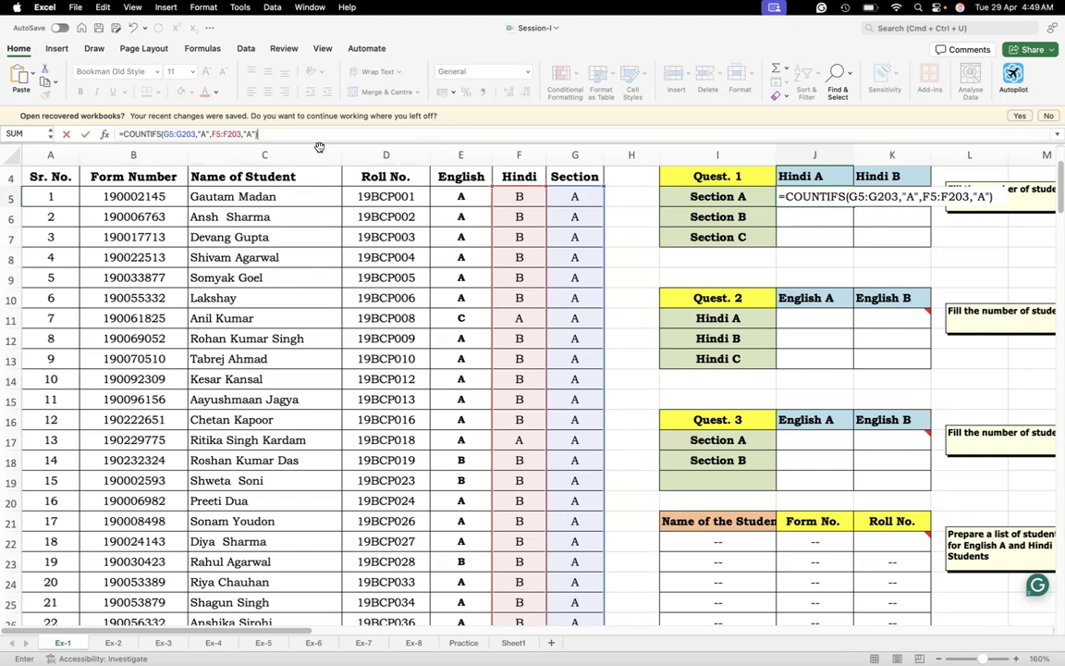
key(Return)
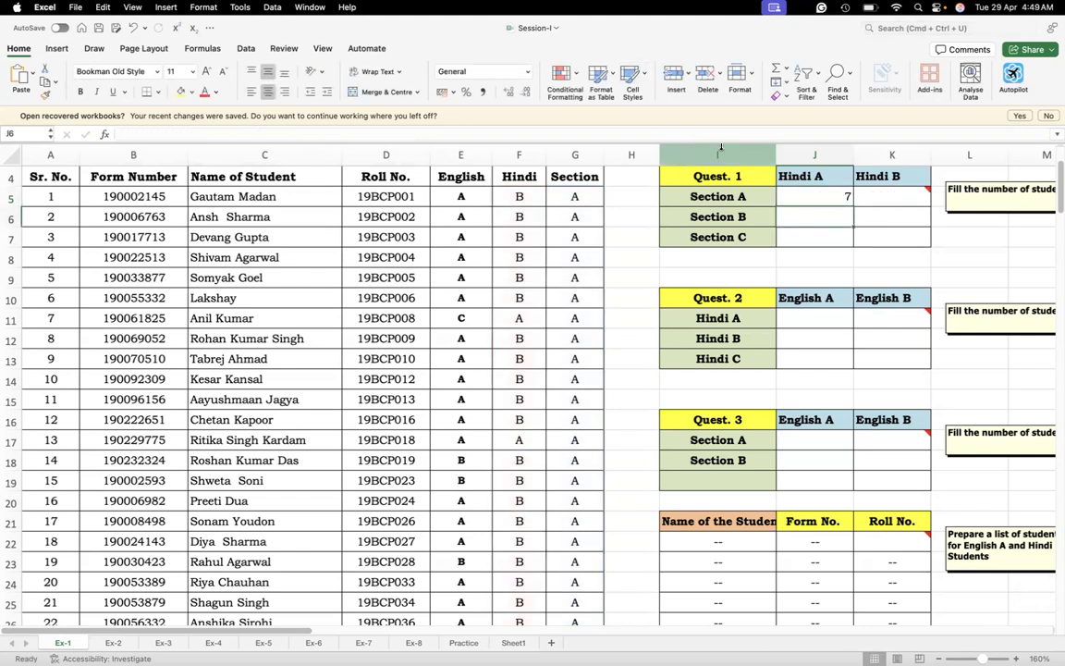
click(804, 196)
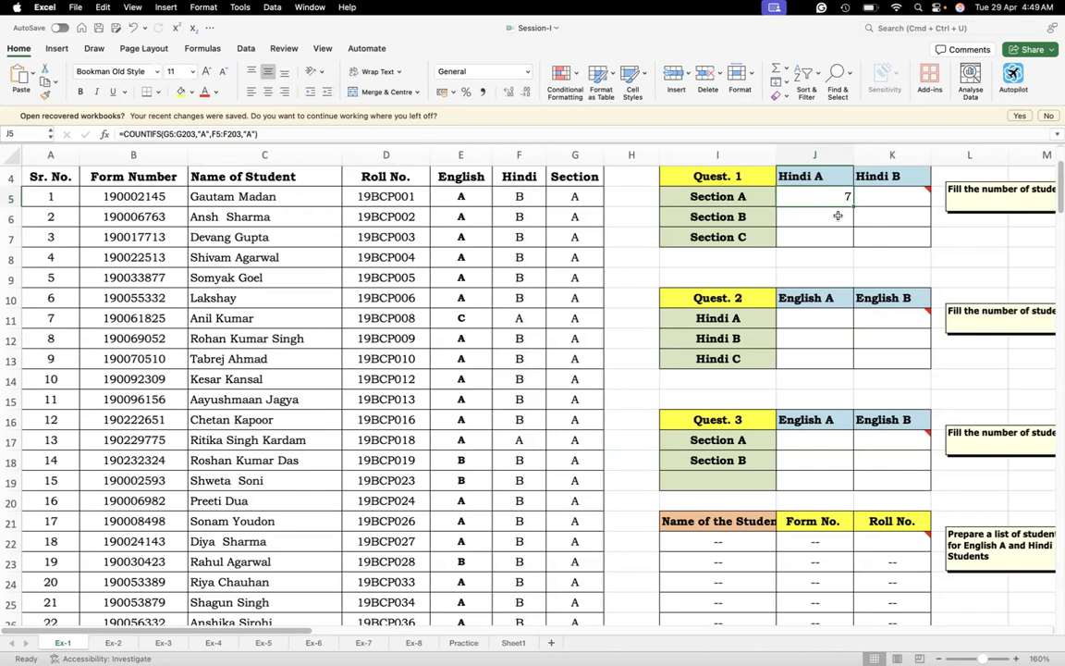
click(883, 198)
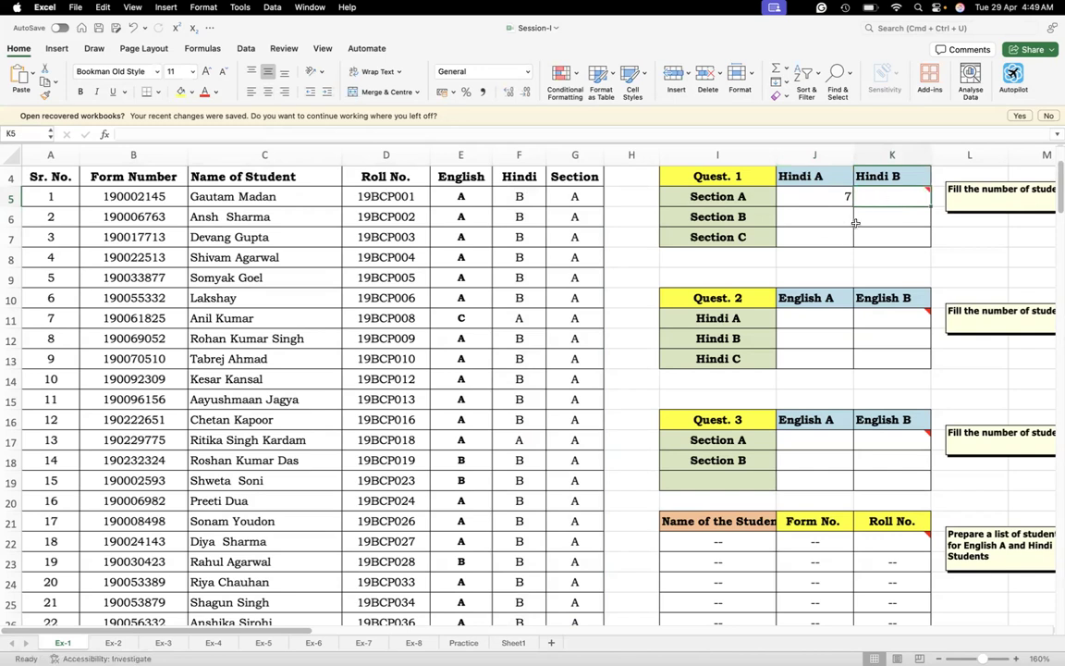
click(871, 222)
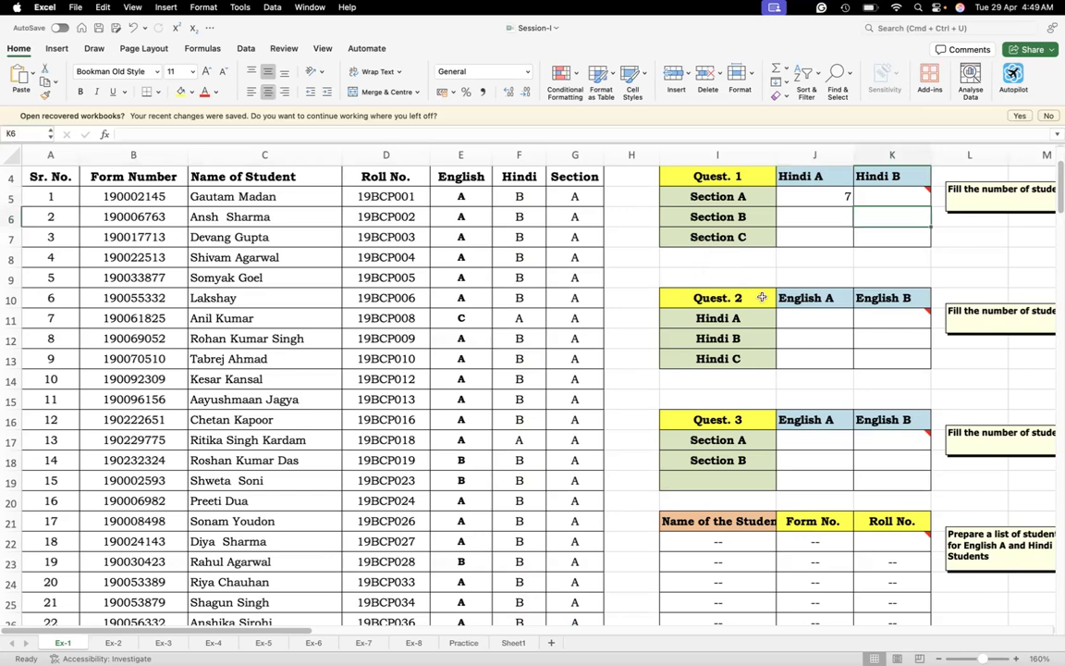
click(795, 314)
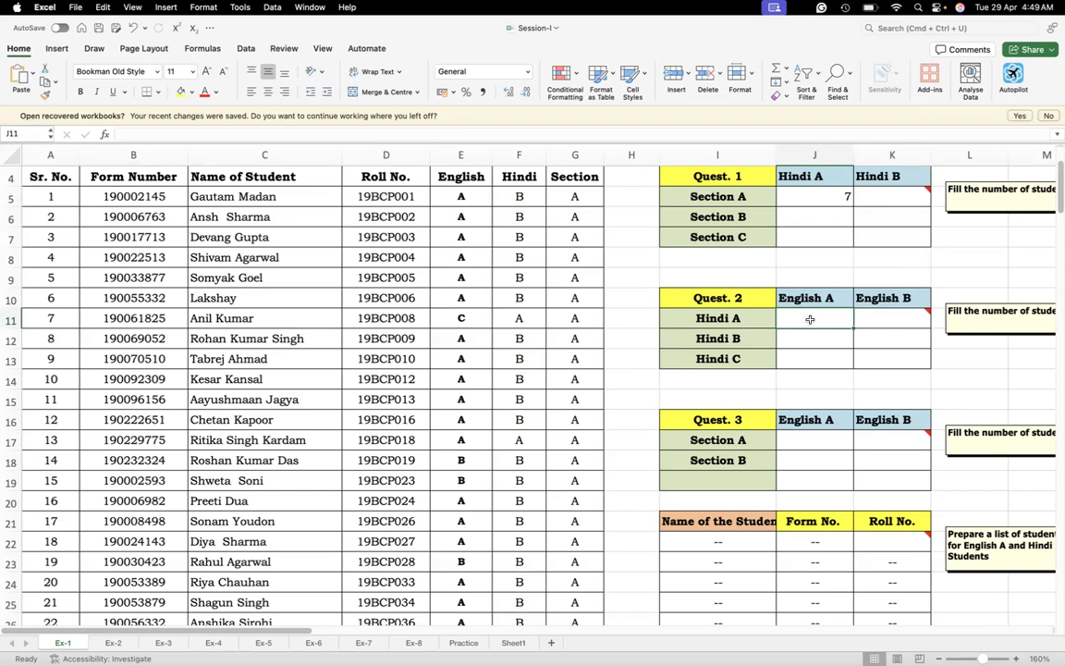
click(717, 320)
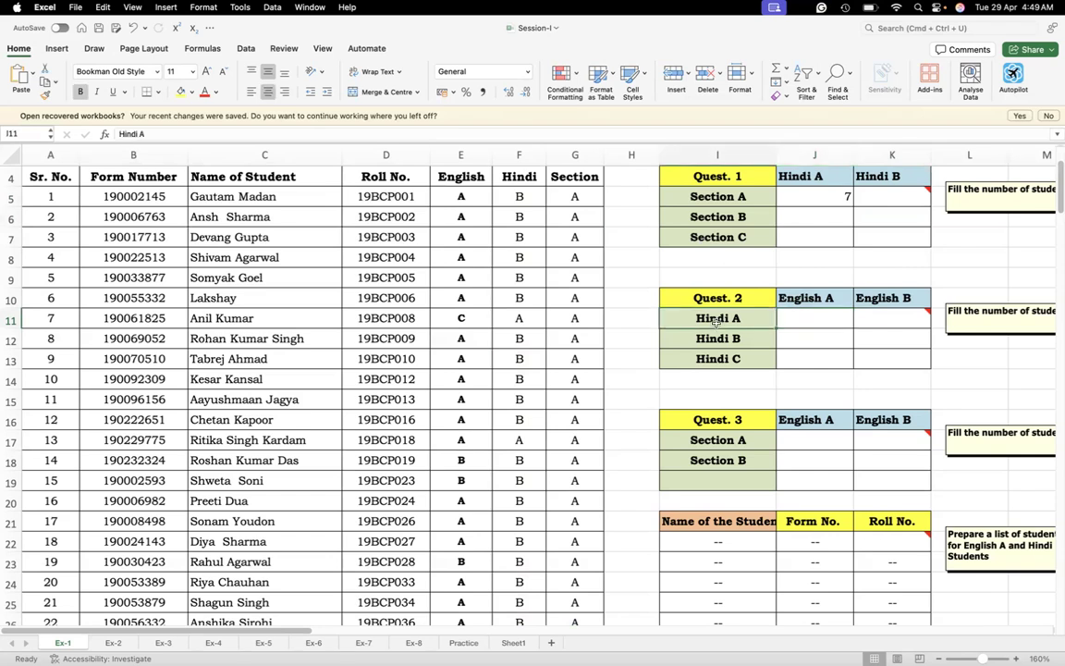
drag(717, 298, 886, 358)
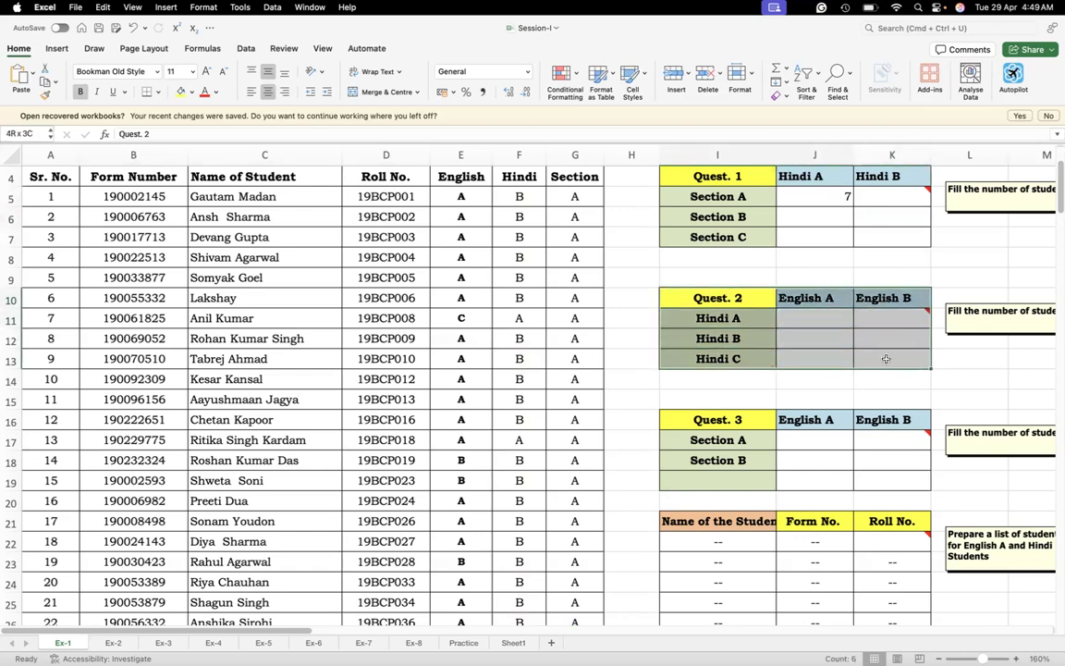
Begin a COUNTIFS formula in the Hindi A / English A cell J11 with the English data E5:E203 as the first criteria range
click(793, 317)
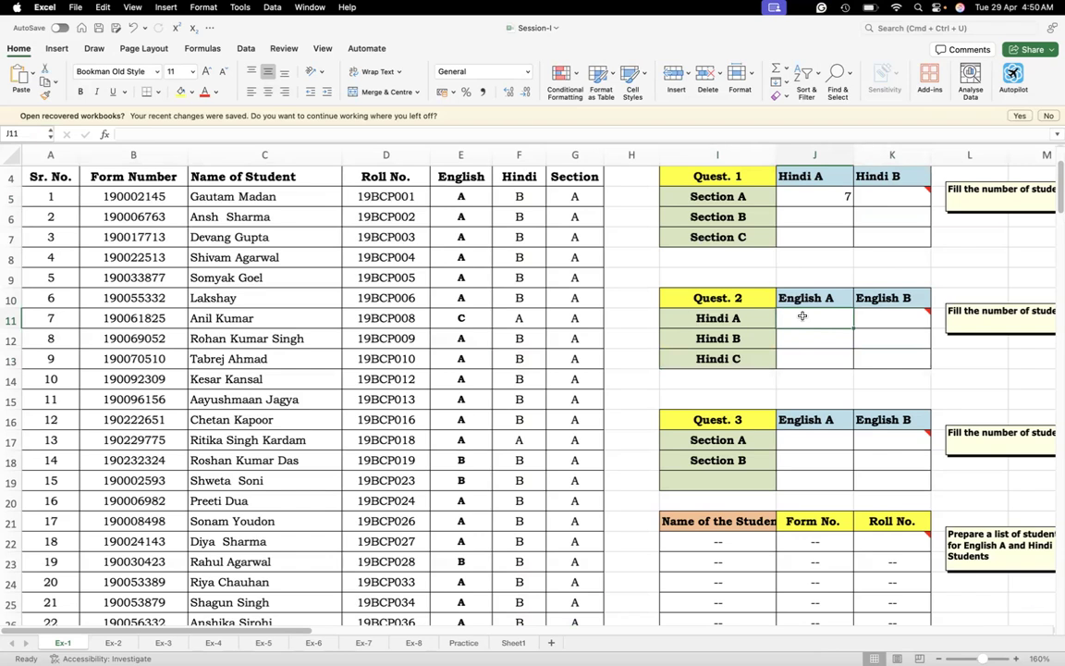
text(=countoif)
key(BackSpace)
key(BackSpace)
key(BackSpace)
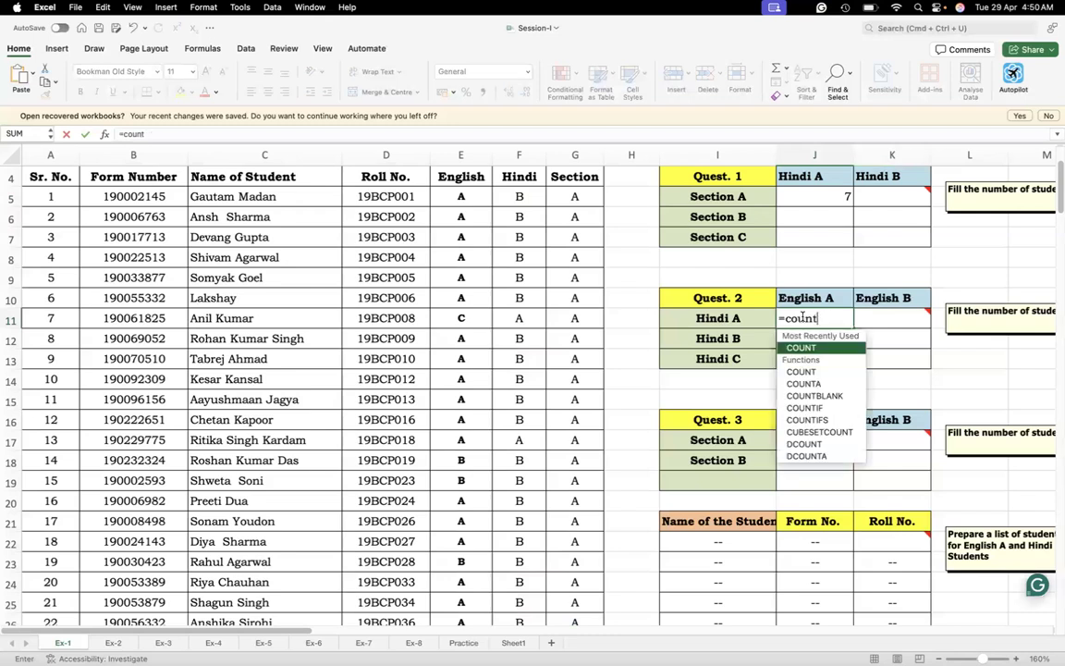
double_click(809, 419)
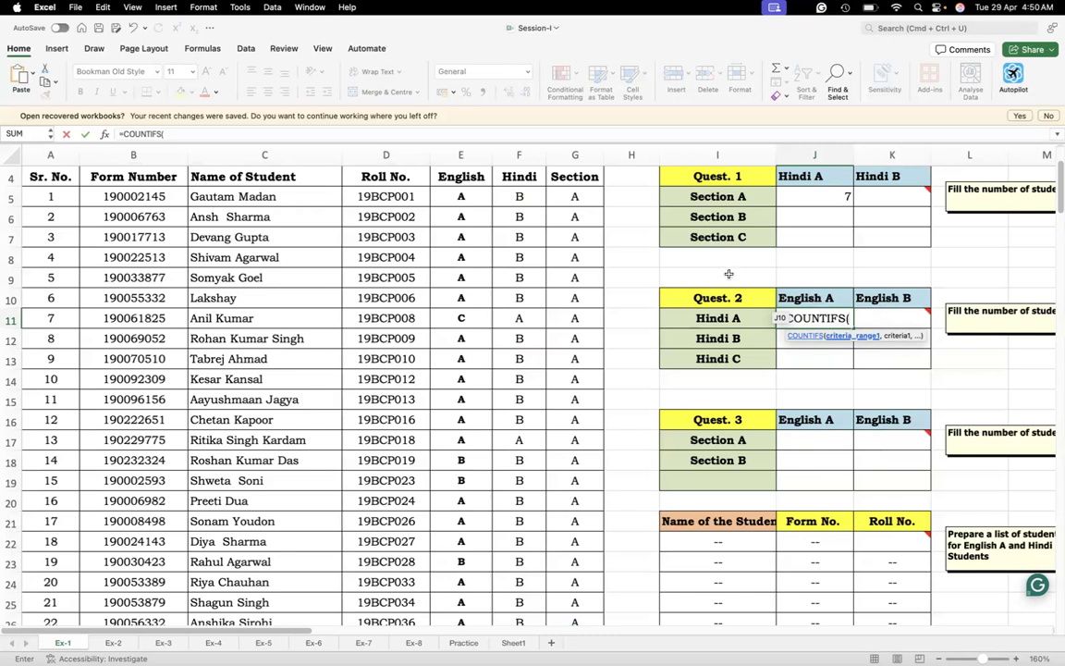
click(450, 196)
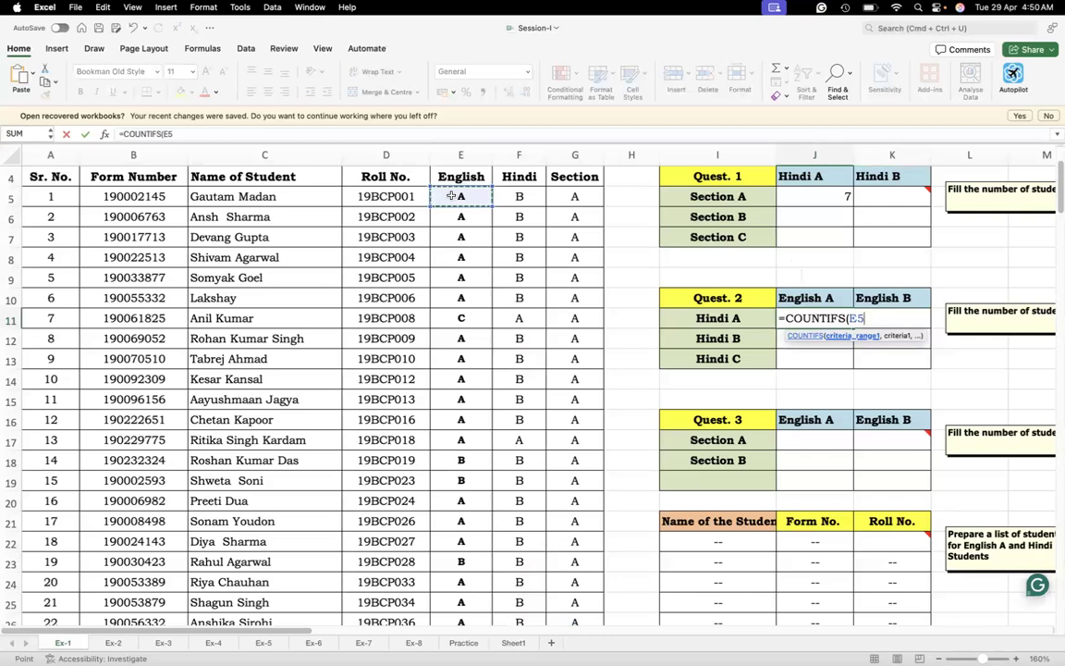
key(ctrl+shift+Down)
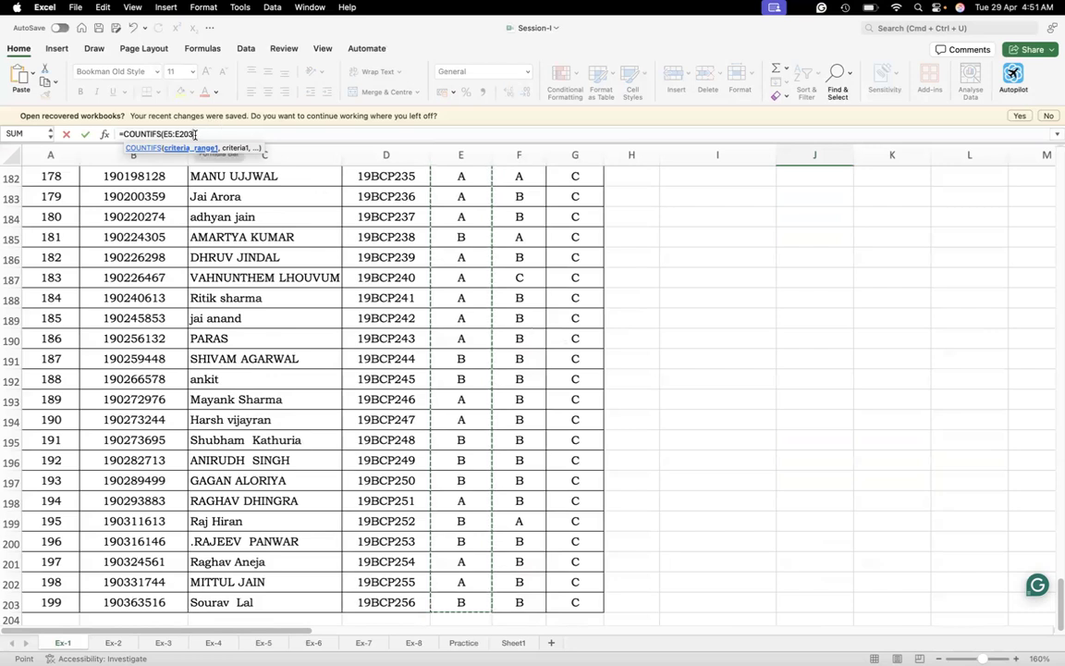
Give the English range in the J11 COUNTIFS formula the criterion "A"
text(,)
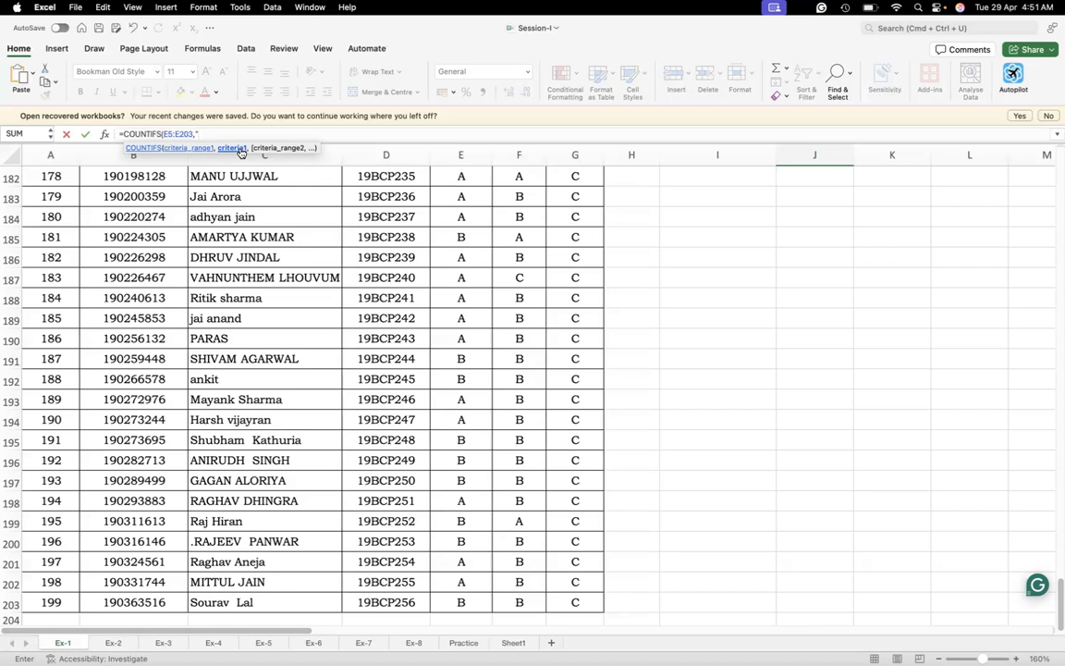
text(A",)
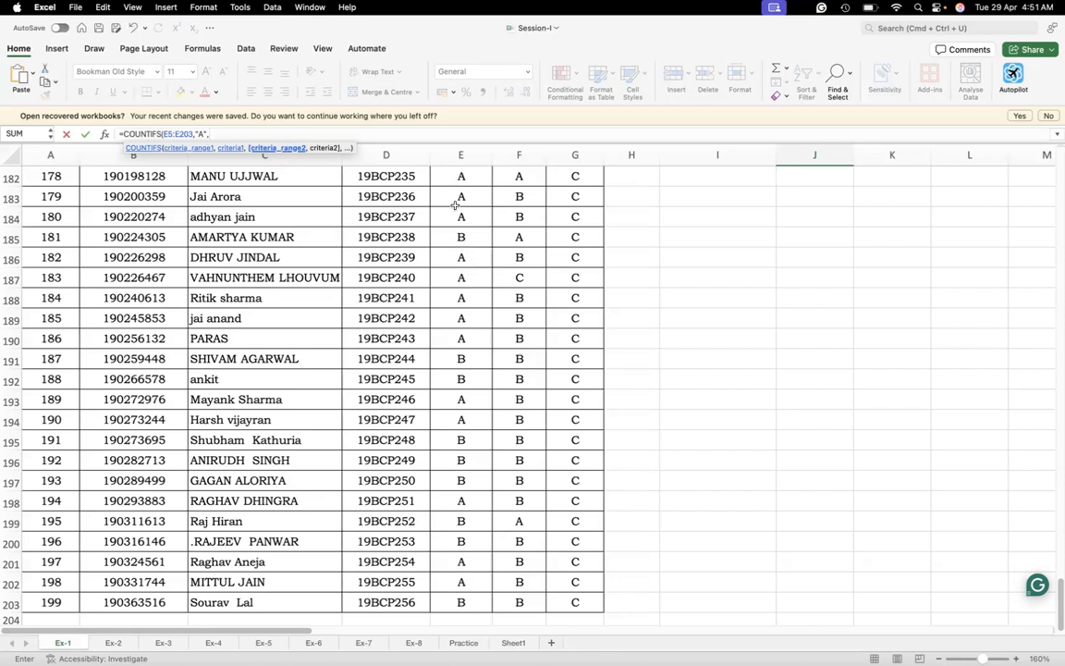
Complete the J11 COUNTIFS formula with the Hindi data F5:F203 as second criteria range and "A" as its criterion
click(518, 603)
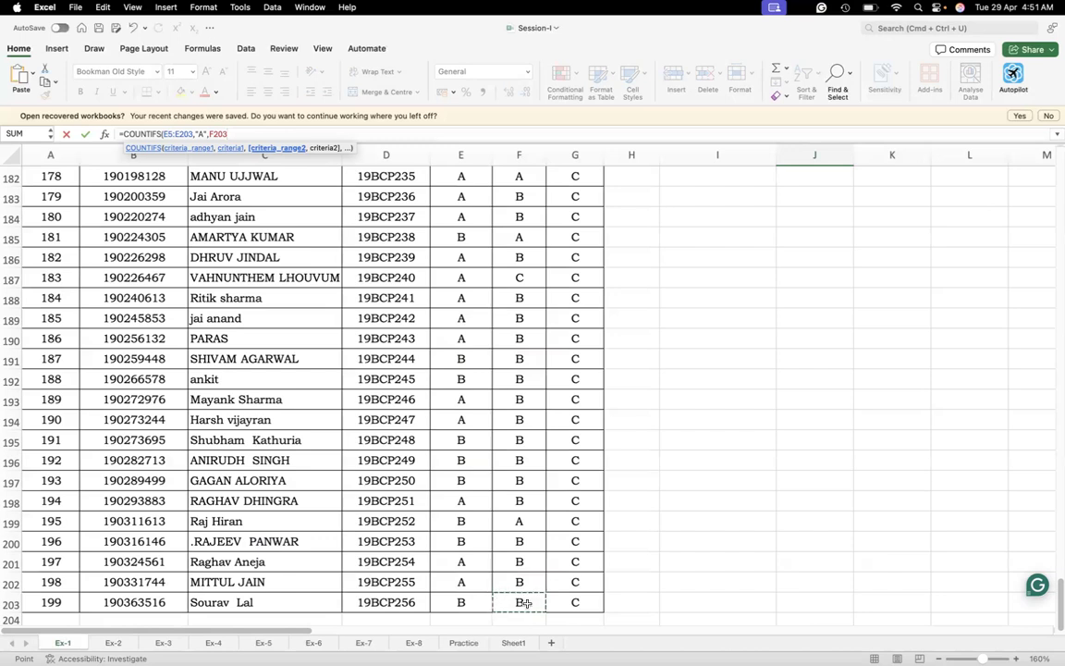
key(ctrl+shift+Up)
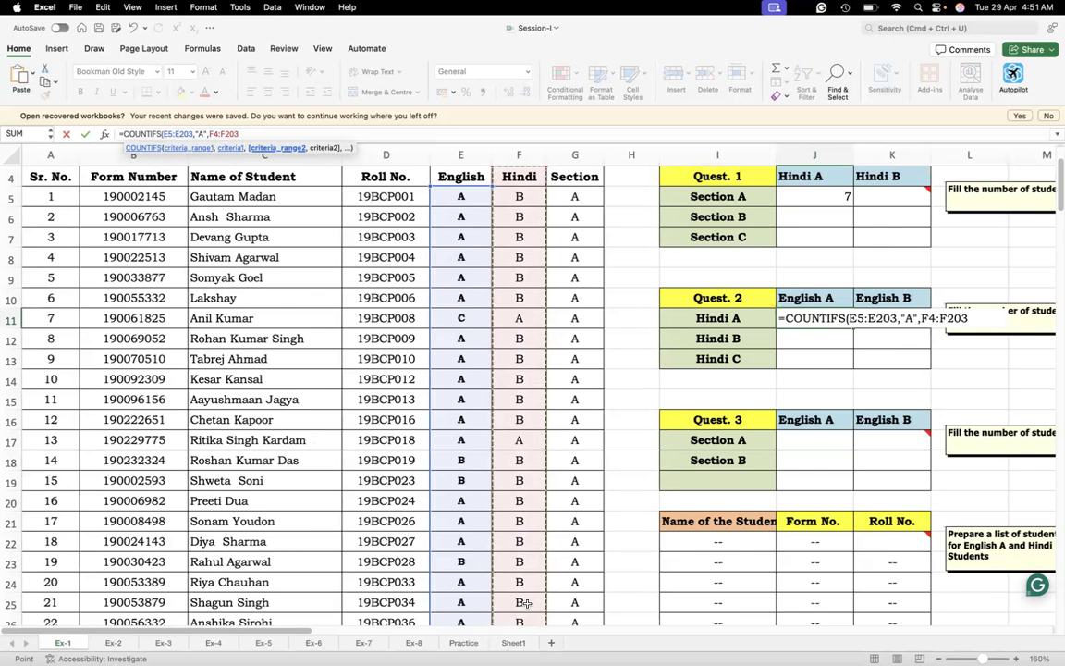
key(shift+Down)
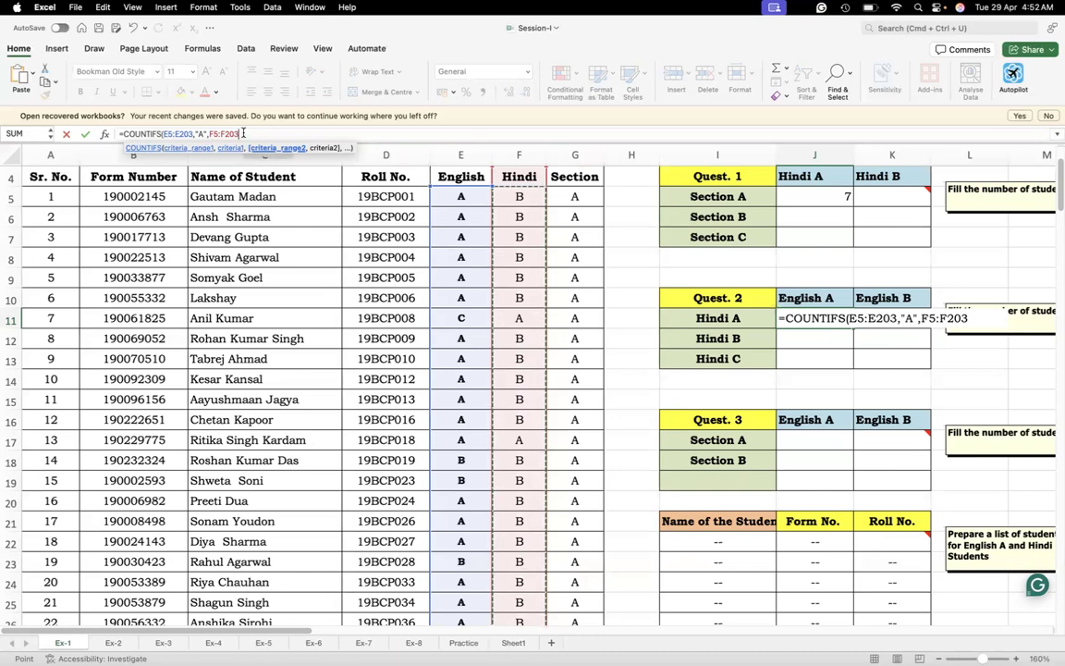
text(,)
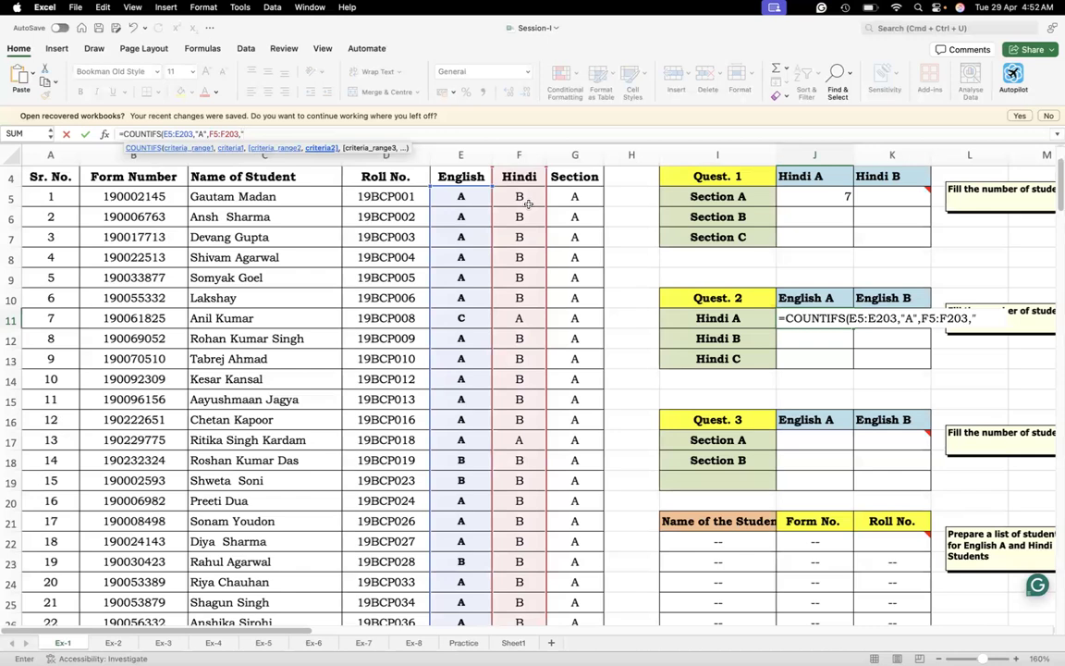
text(A"))
key(Return)
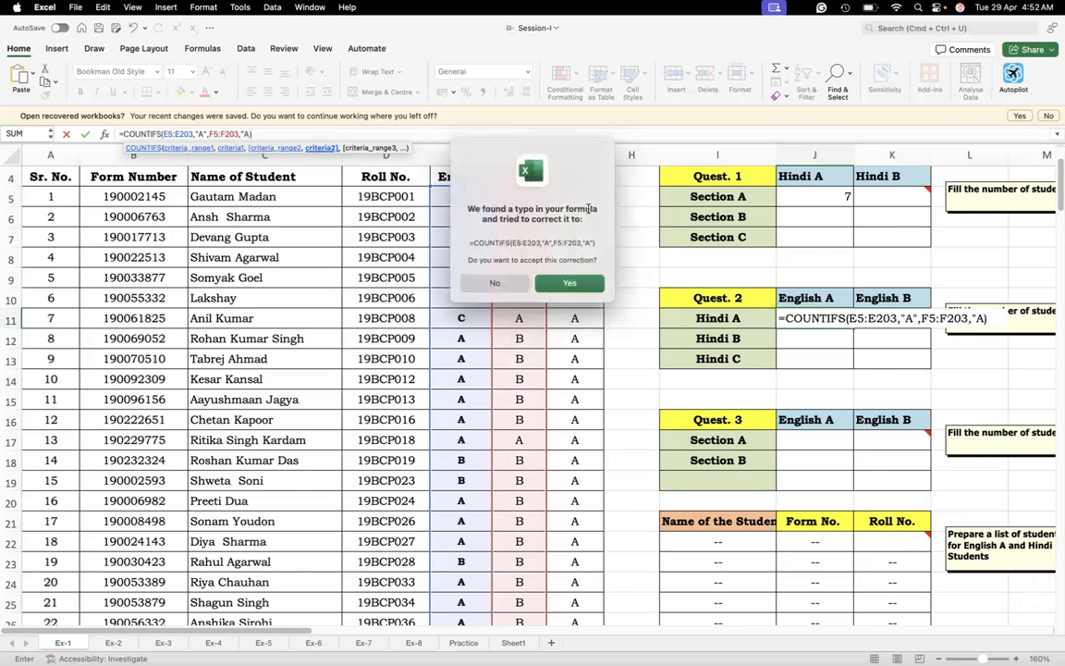
click(569, 284)
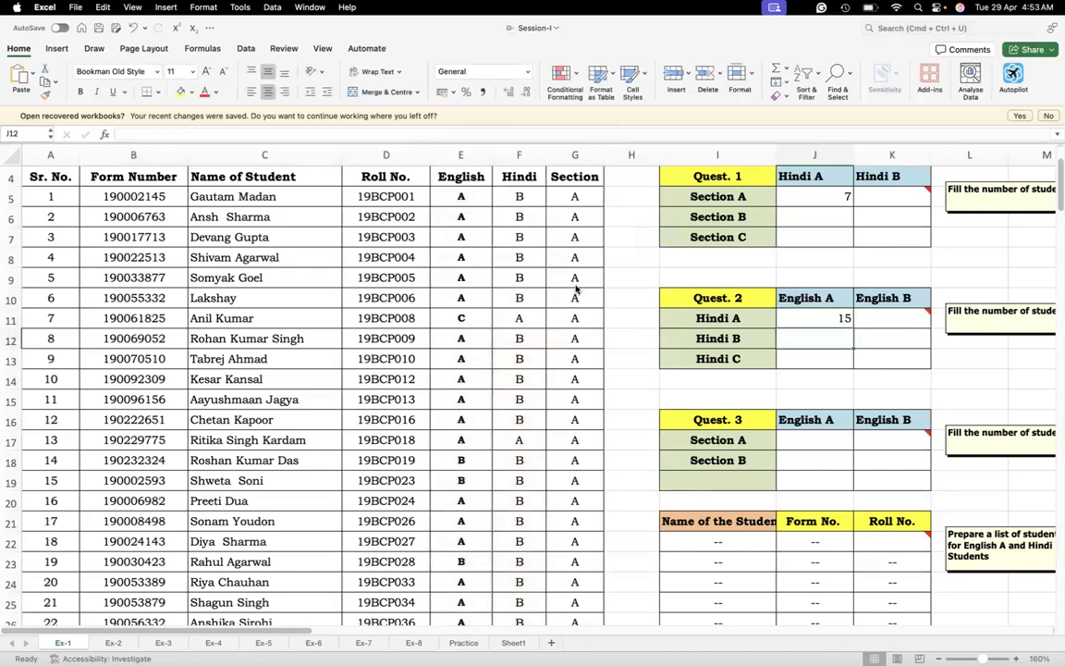
Turn on filtering for the student list's header row 4
click(830, 316)
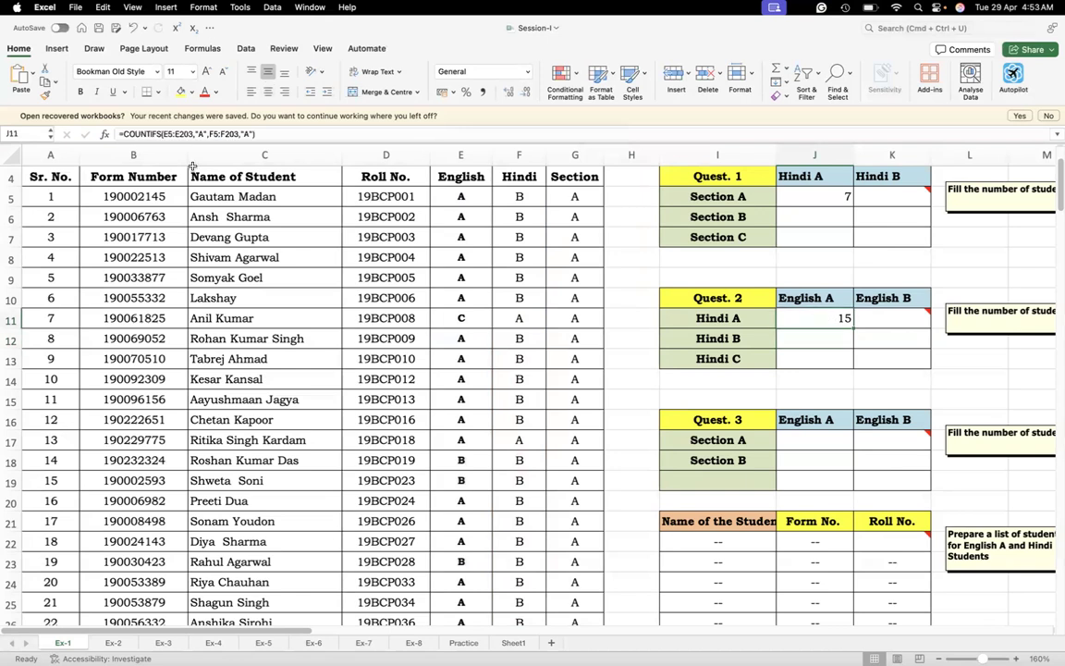
key(Up)
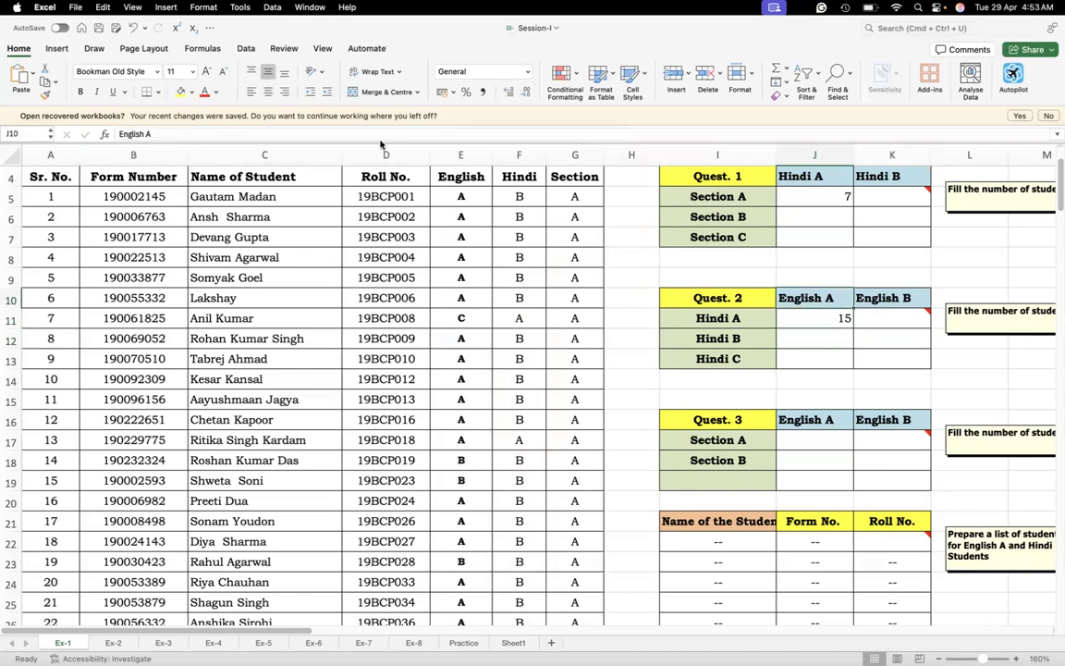
click(436, 197)
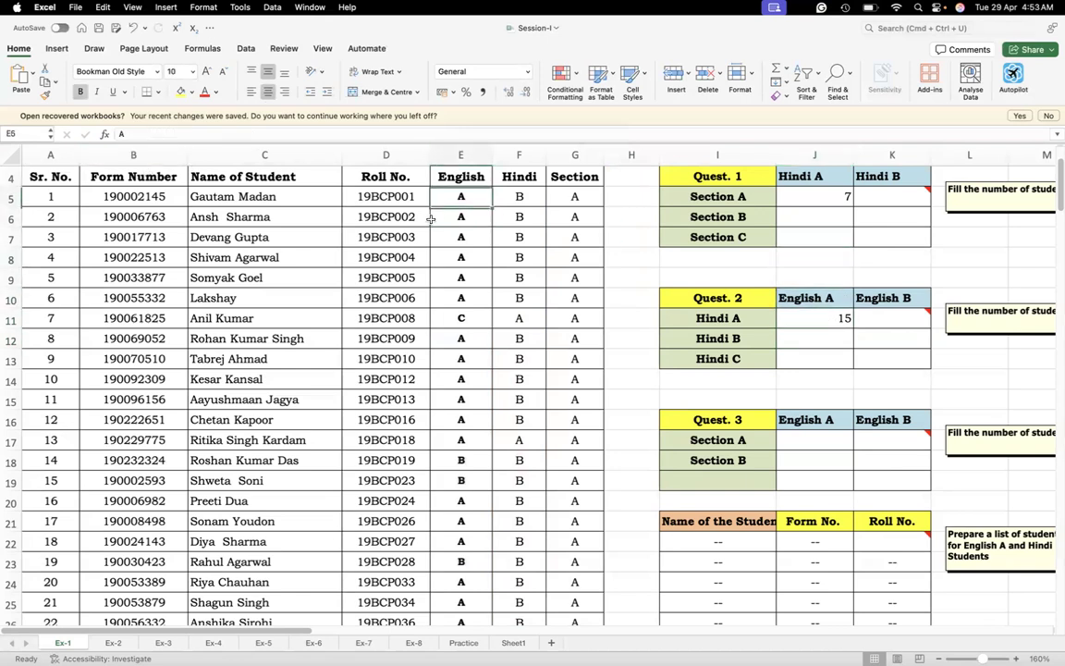
key(ctrl+Home)
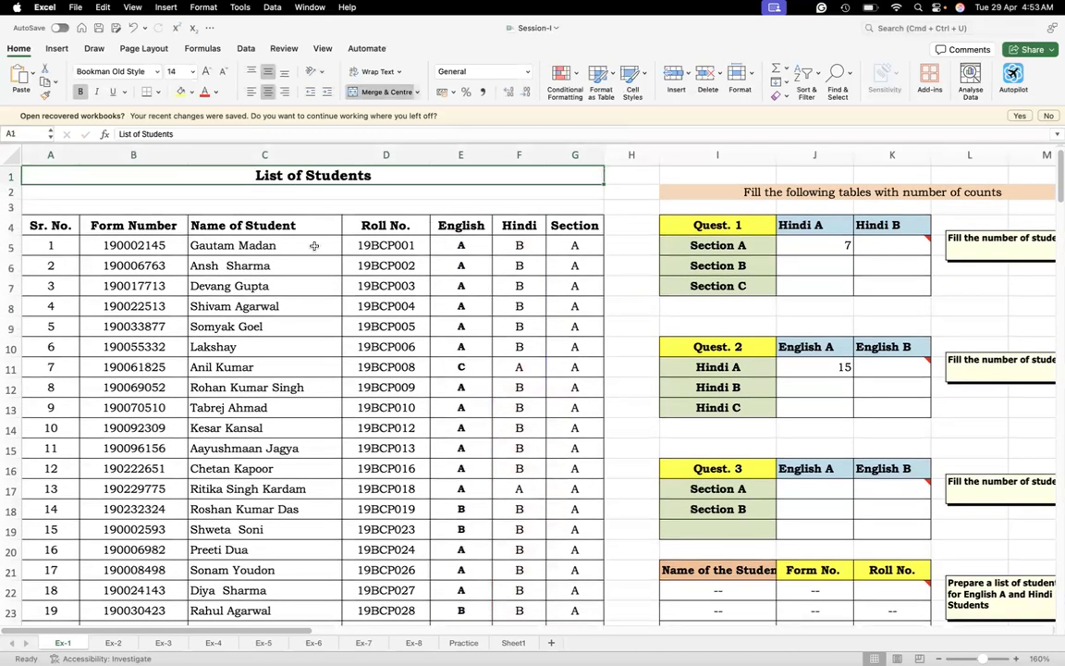
click(51, 226)
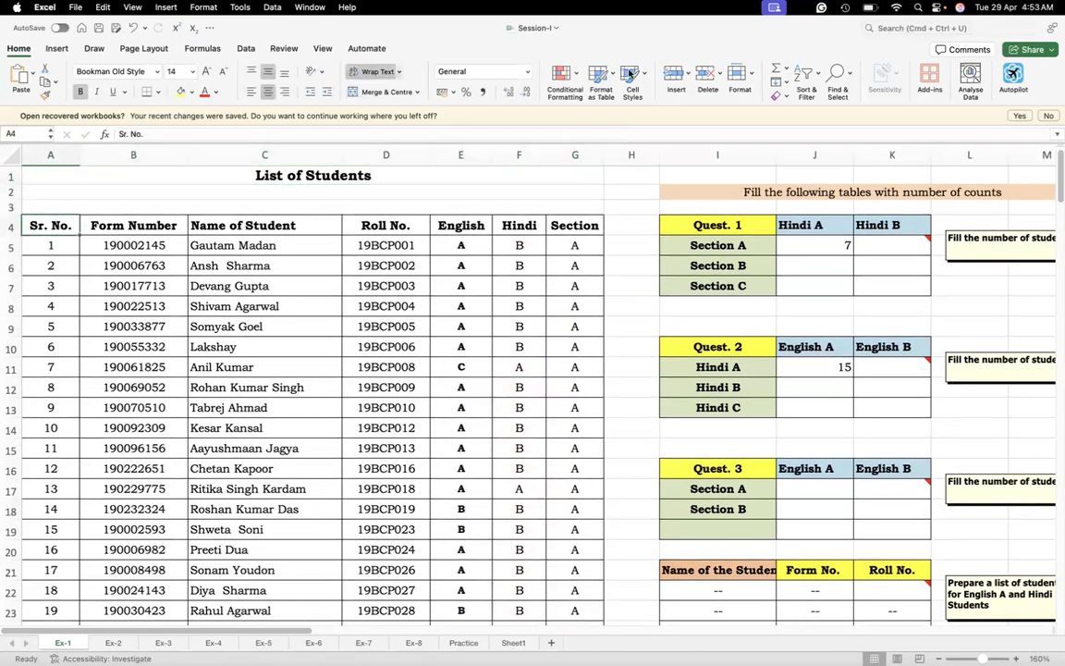
click(804, 74)
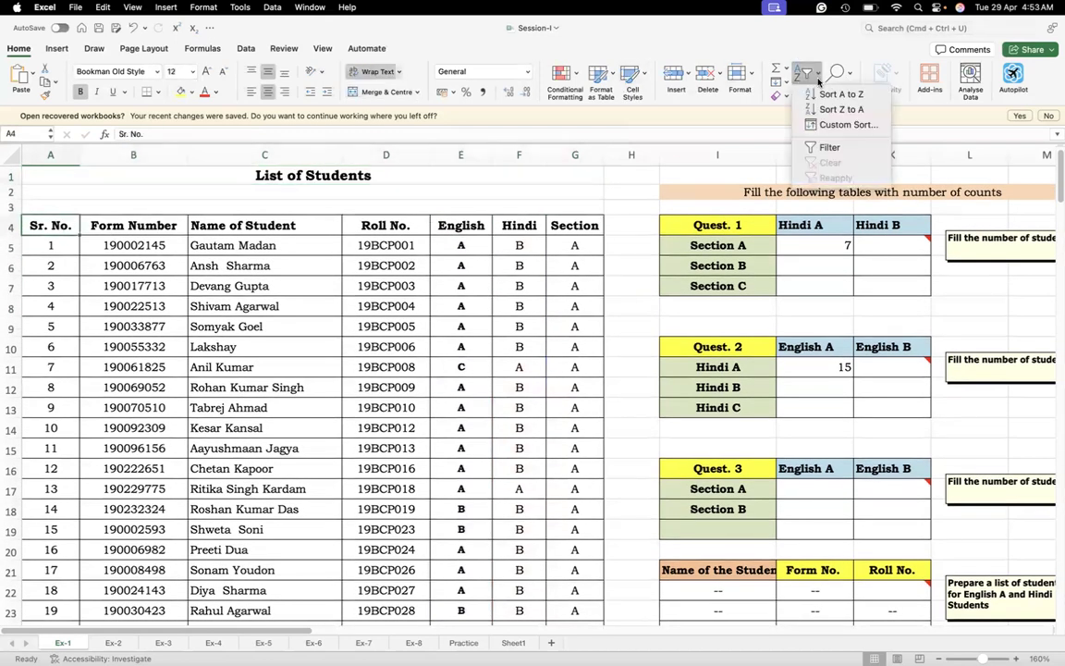
click(830, 147)
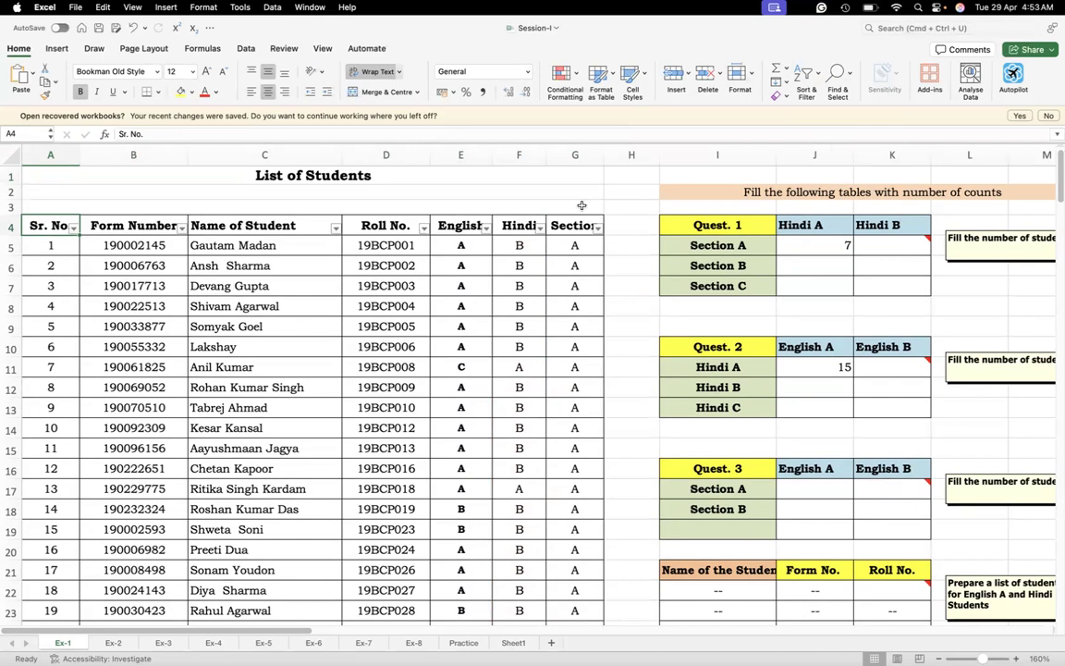
Filter the English column of the student list to show only group A
click(485, 231)
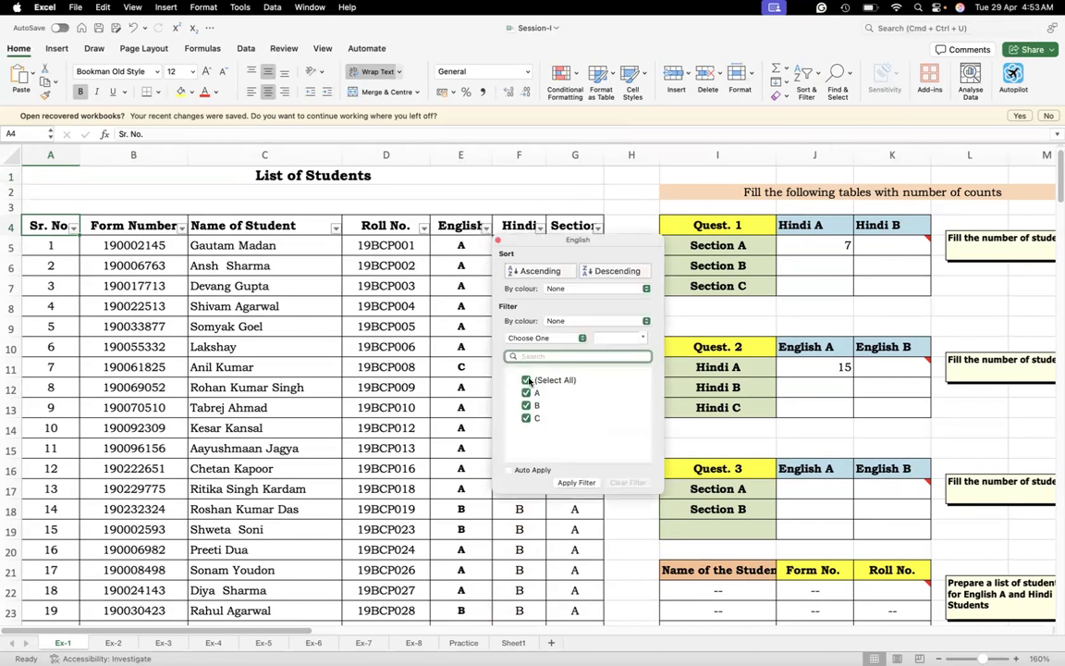
click(528, 379)
click(526, 393)
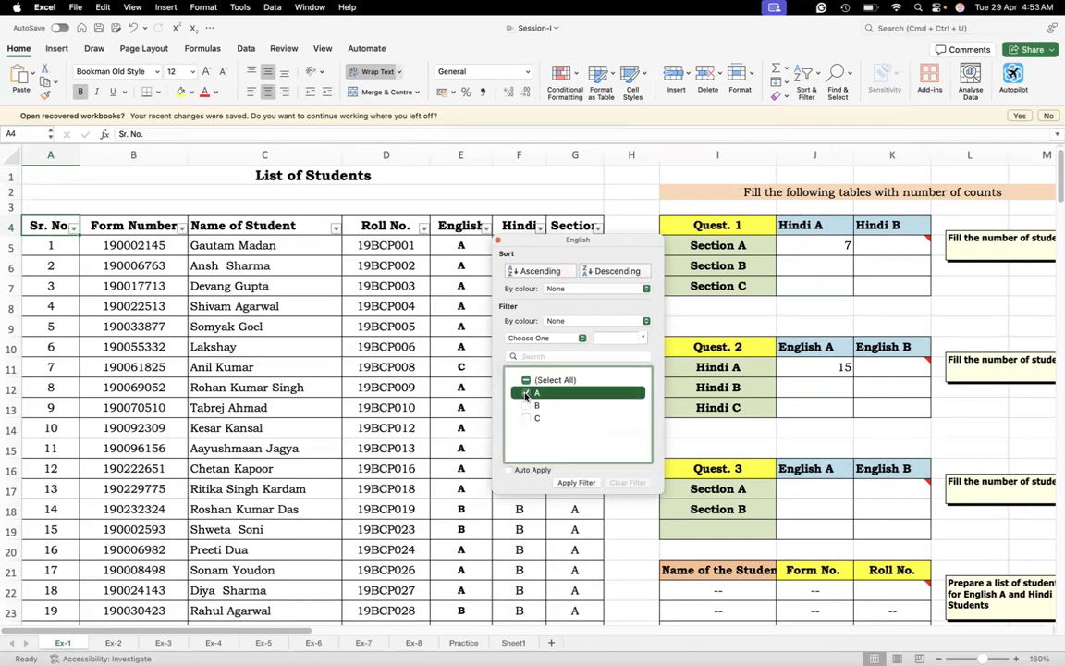
click(578, 485)
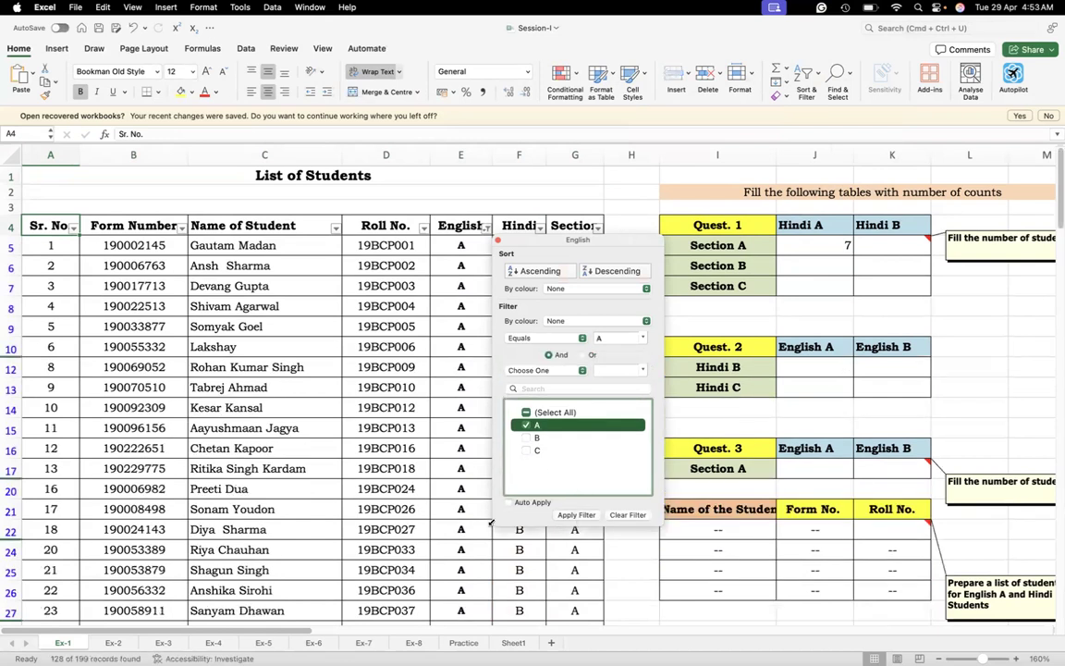
click(439, 470)
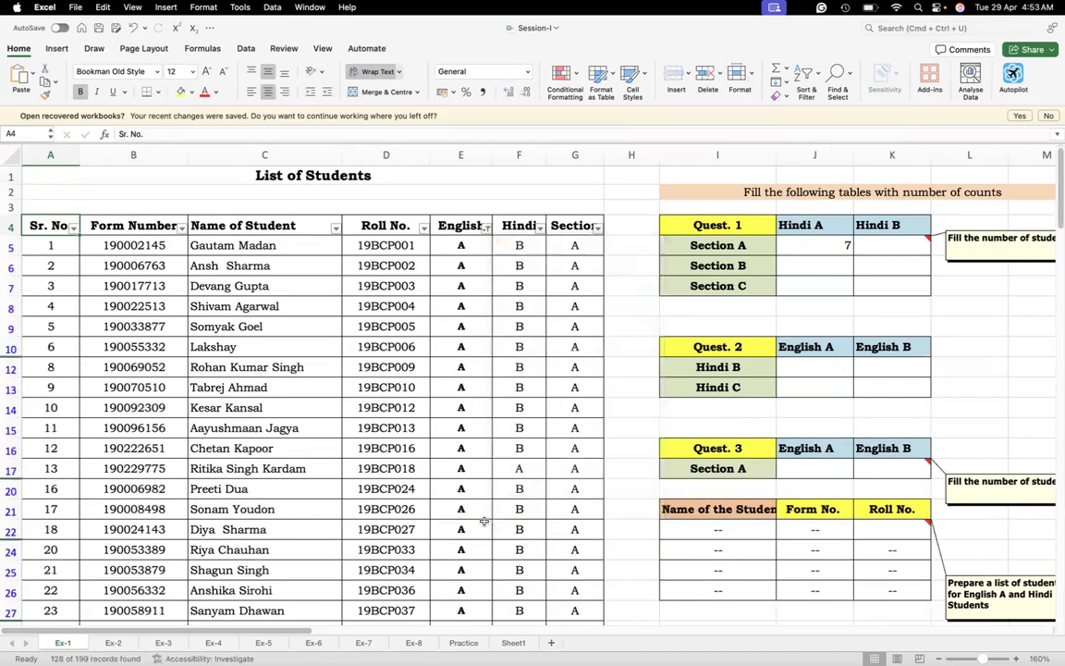
Filter the Hindi column to show only group A as well
click(540, 230)
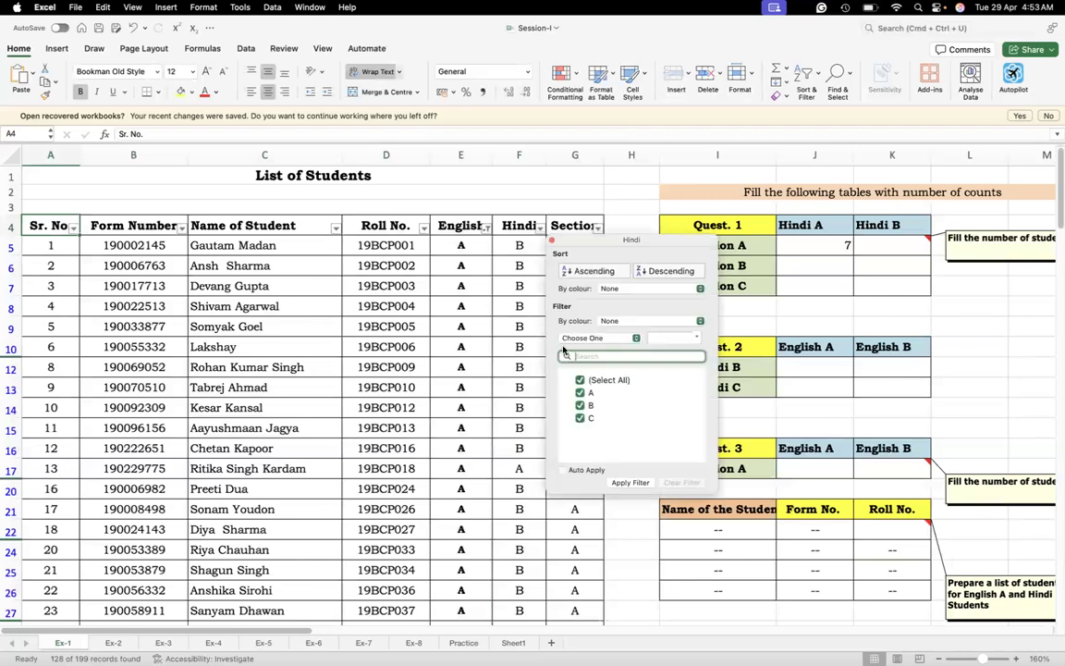
click(579, 380)
click(581, 393)
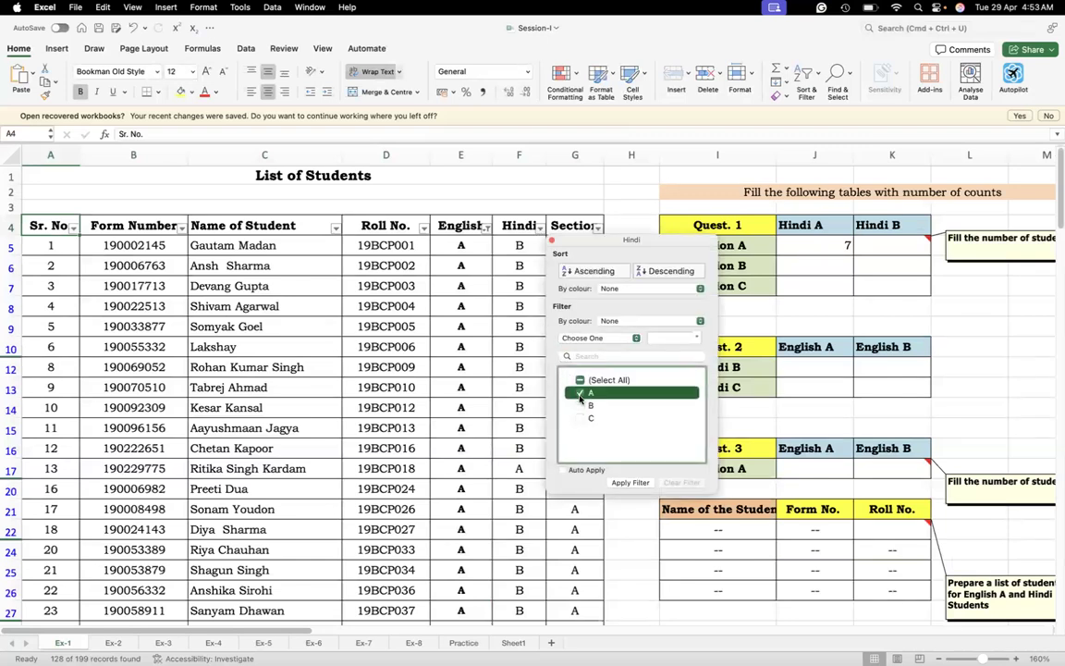
click(630, 483)
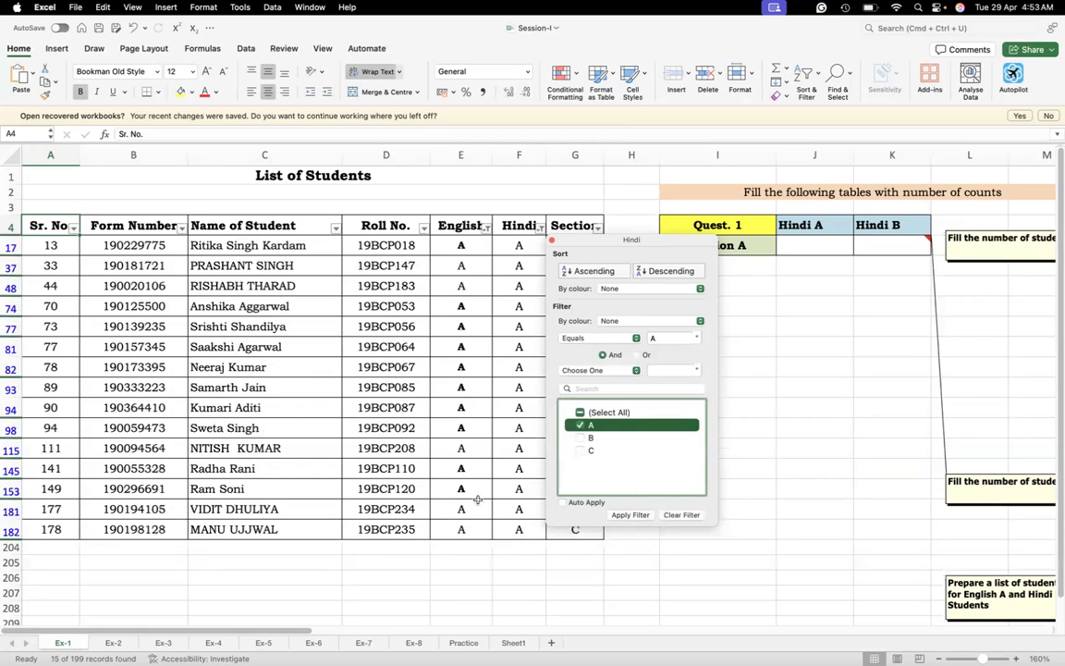
click(429, 450)
Check the count of the filtered English cells against the J11 result and remove the filter from the student list
drag(472, 246, 478, 530)
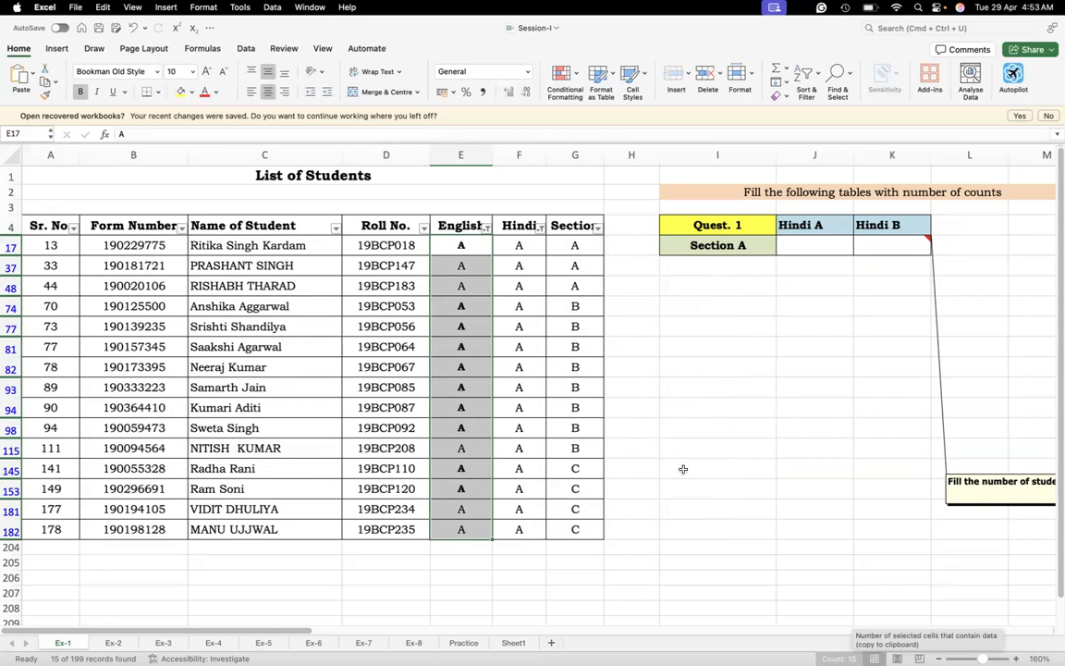
click(393, 224)
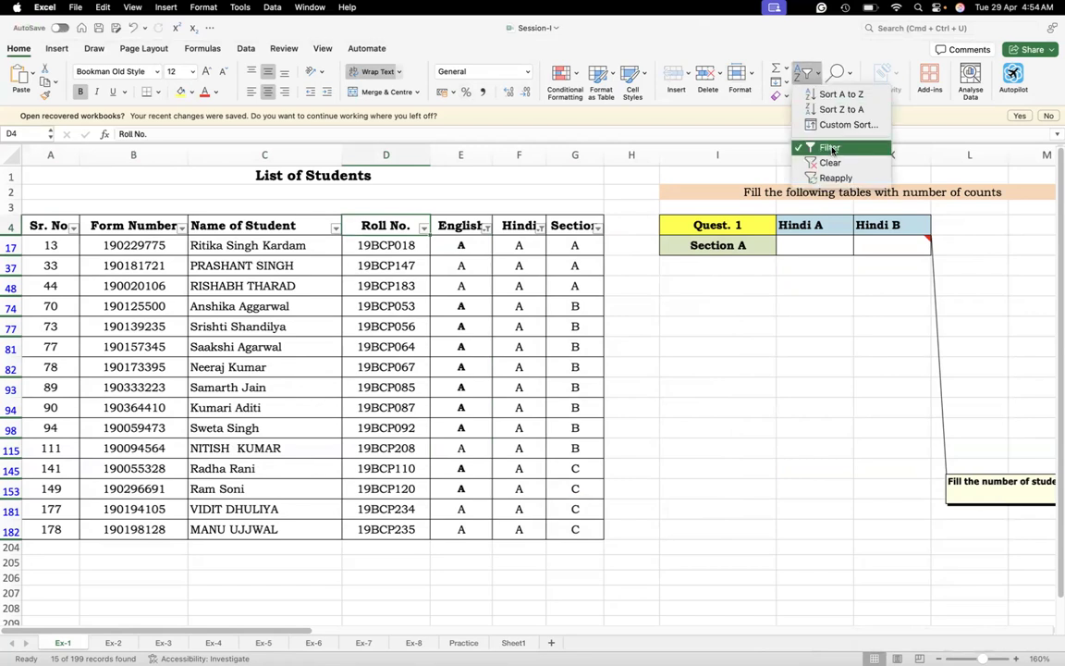
click(831, 148)
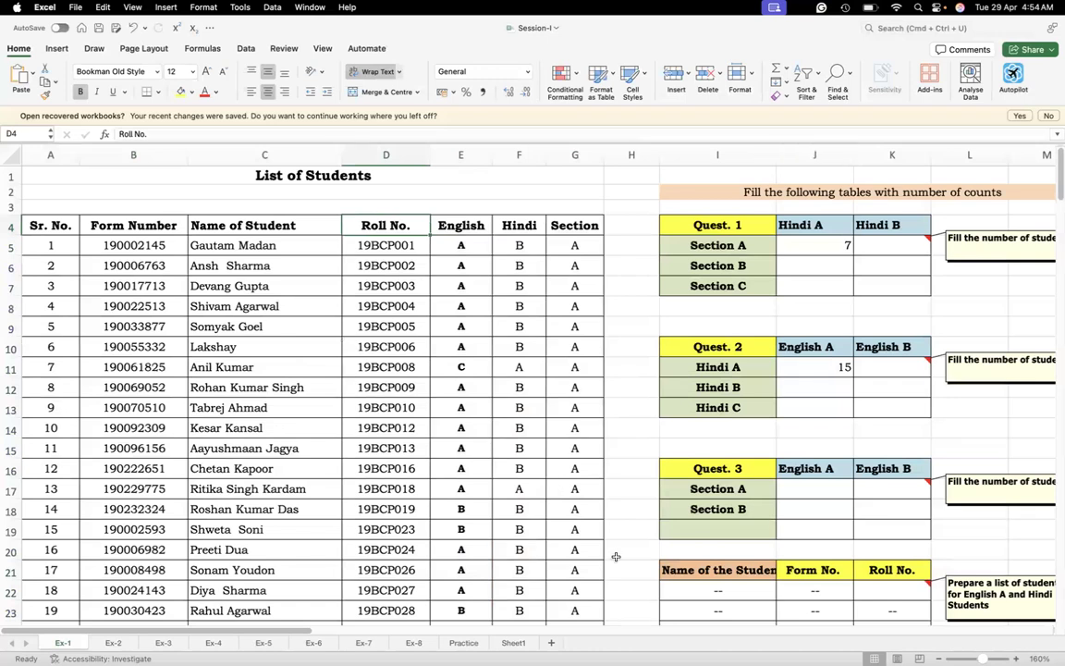
click(873, 501)
drag(730, 467, 913, 516)
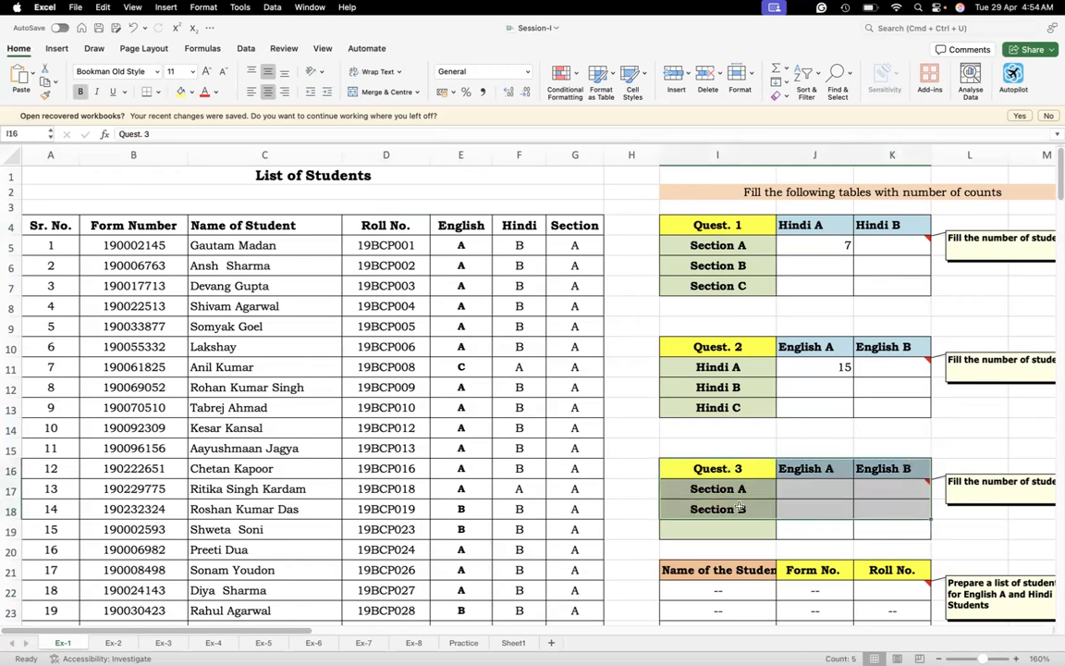
click(886, 503)
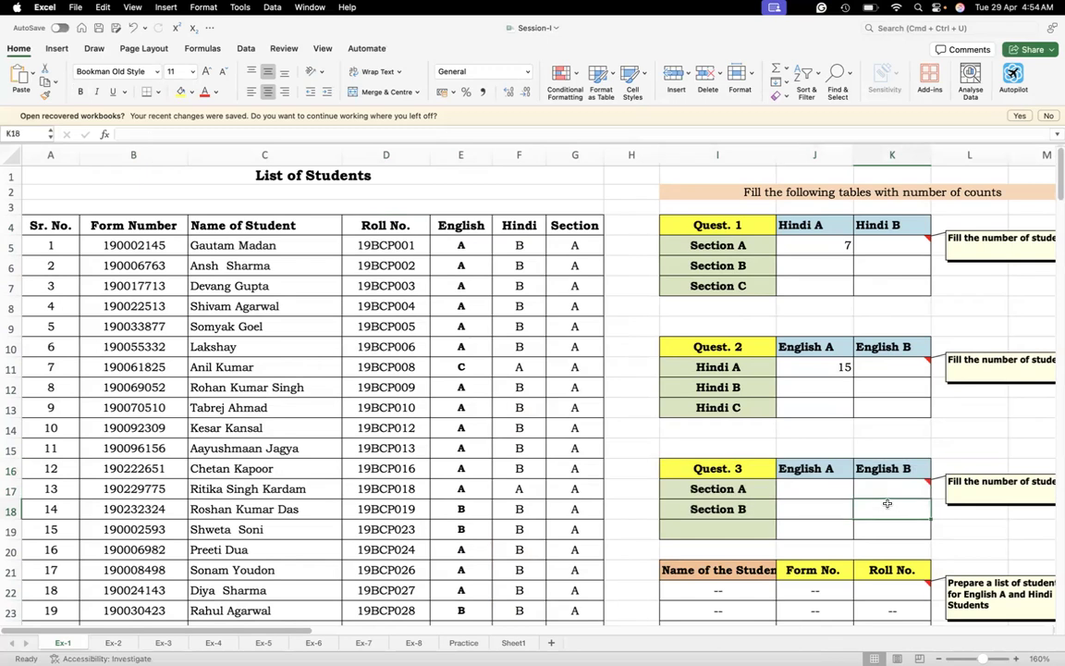
click(7, 225)
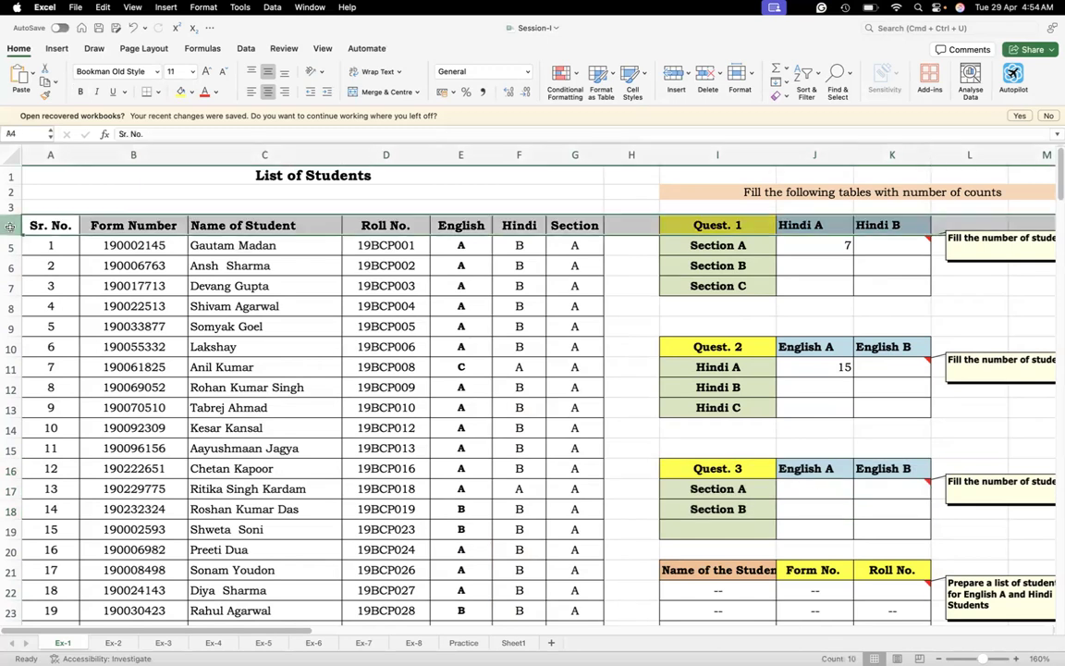
click(94, 48)
click(131, 49)
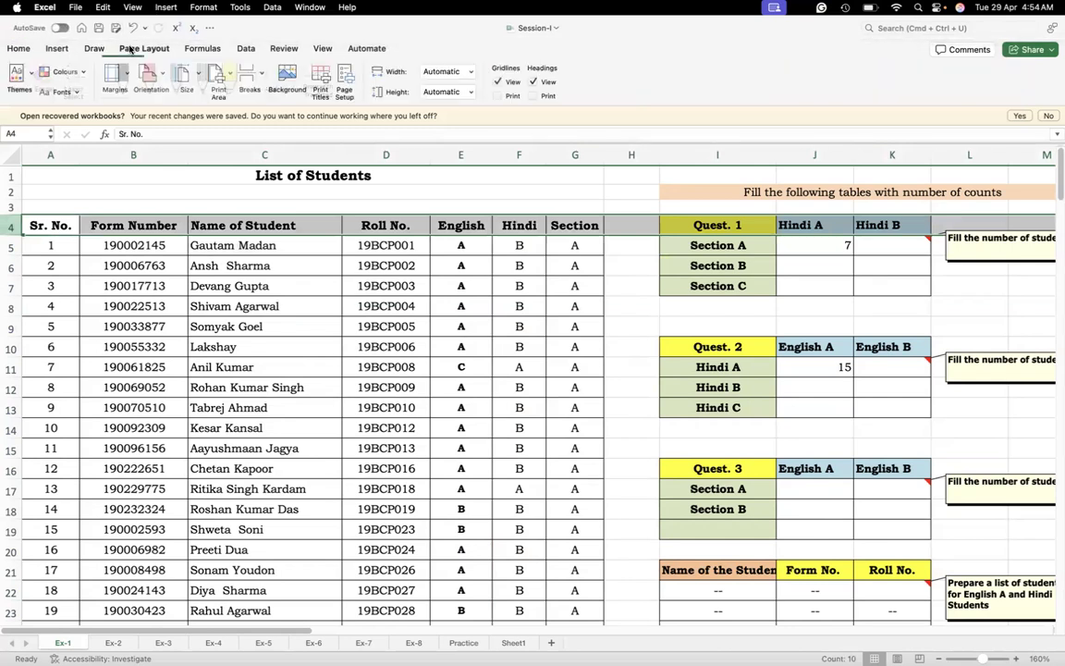
click(192, 48)
click(146, 49)
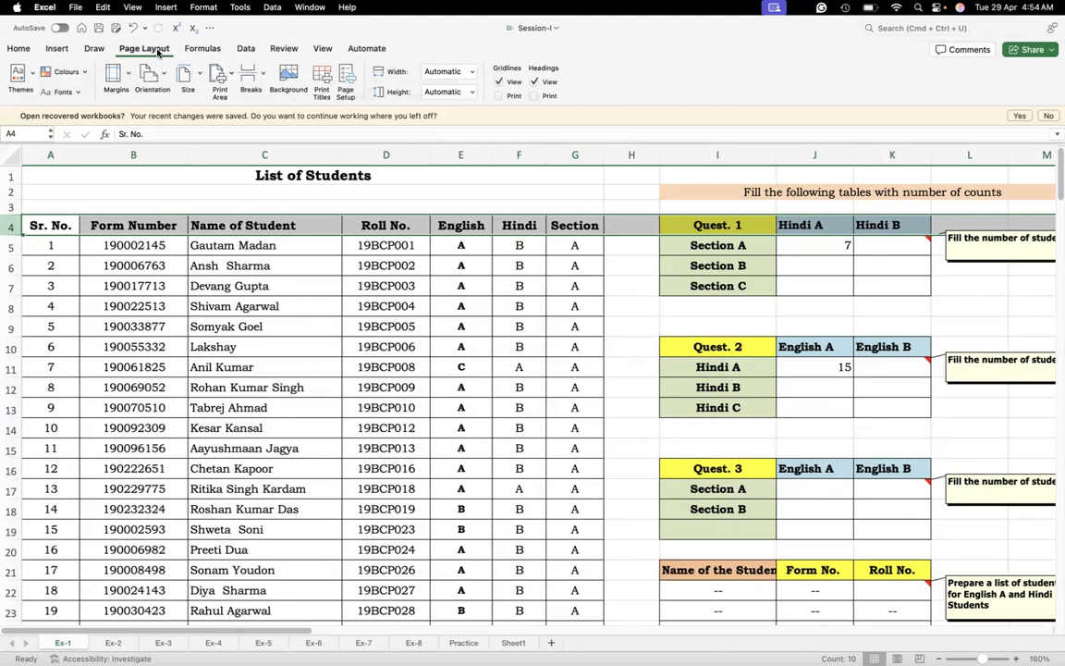
click(207, 51)
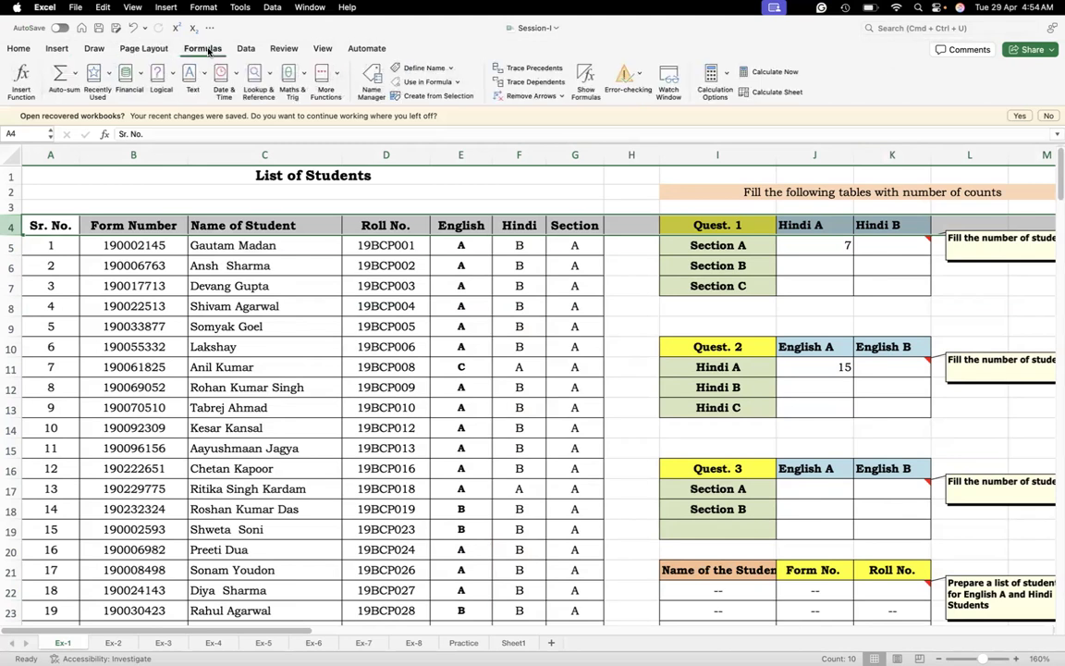
click(246, 50)
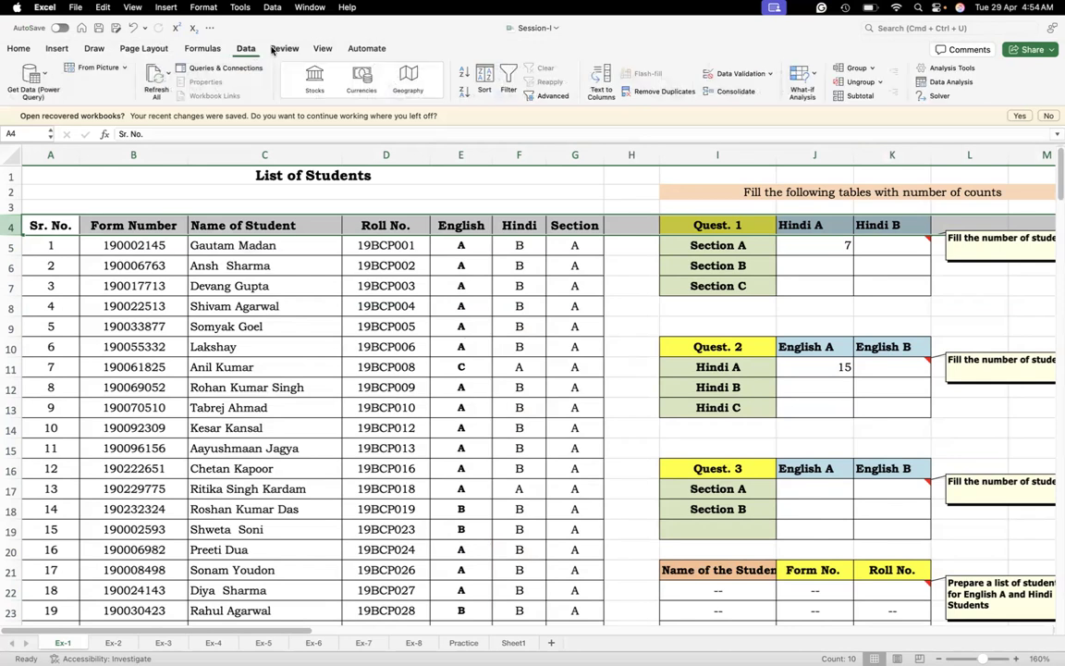
click(284, 50)
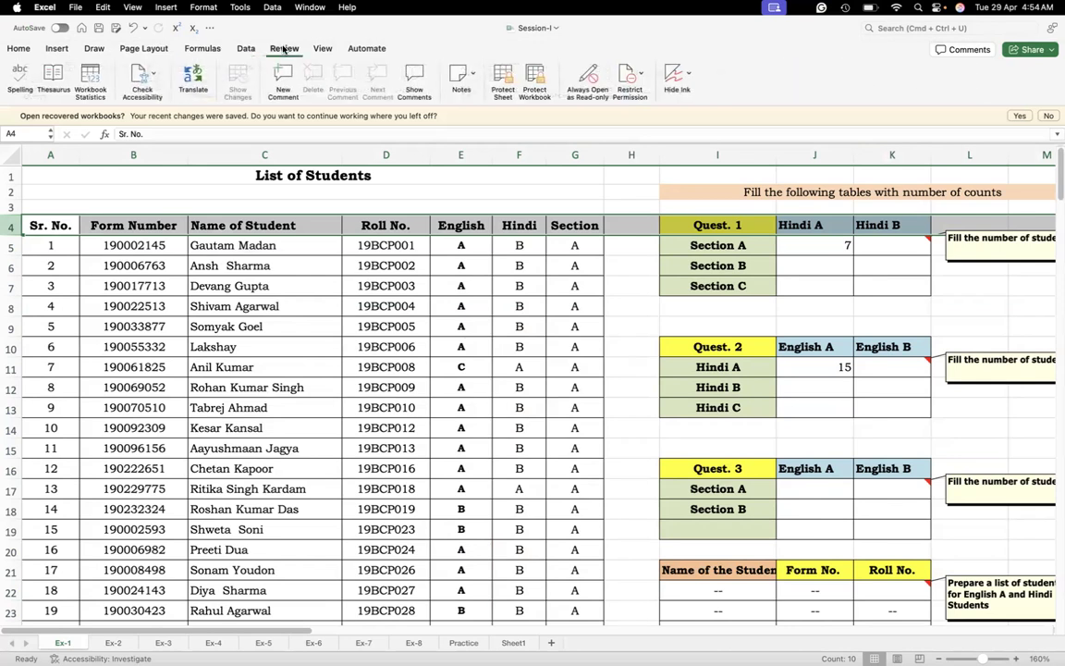
Freeze the panes above header row 4, and unfreeze them again
click(319, 51)
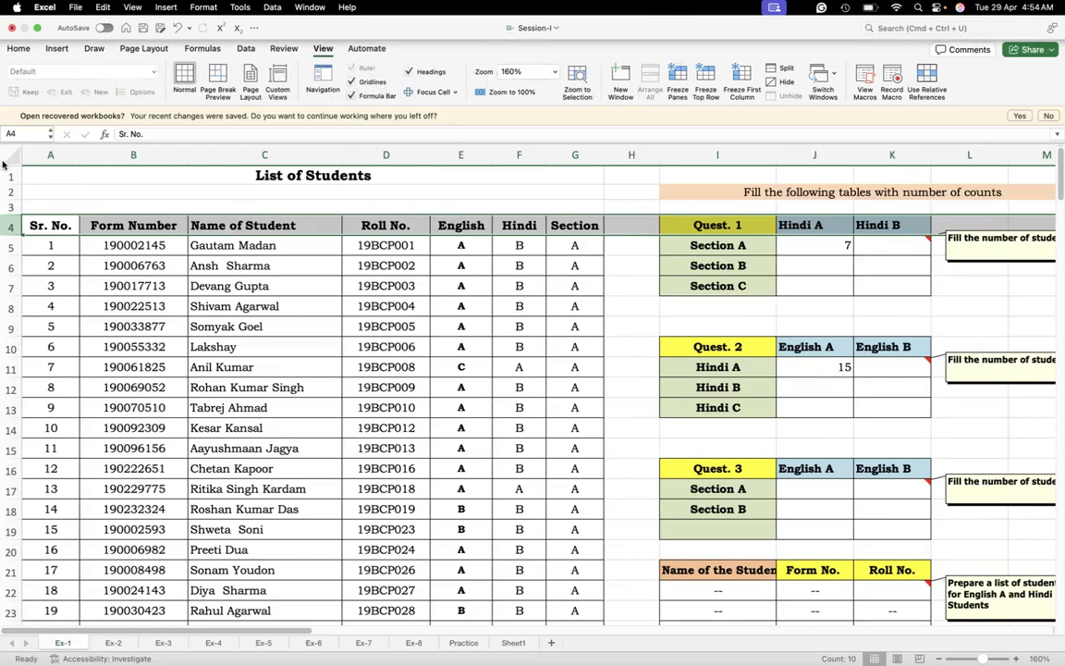
mouse_move(31, 226)
mouse_down()
mouse_move(29, 206)
mouse_move(46, 200)
mouse_move(394, 203)
mouse_up()
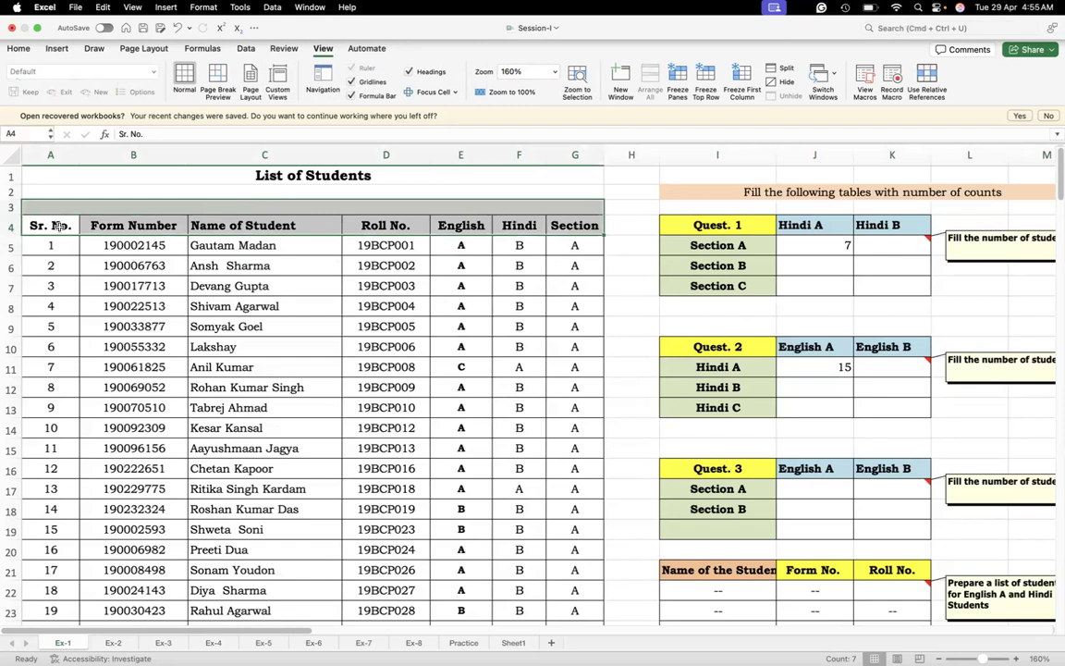
click(9, 228)
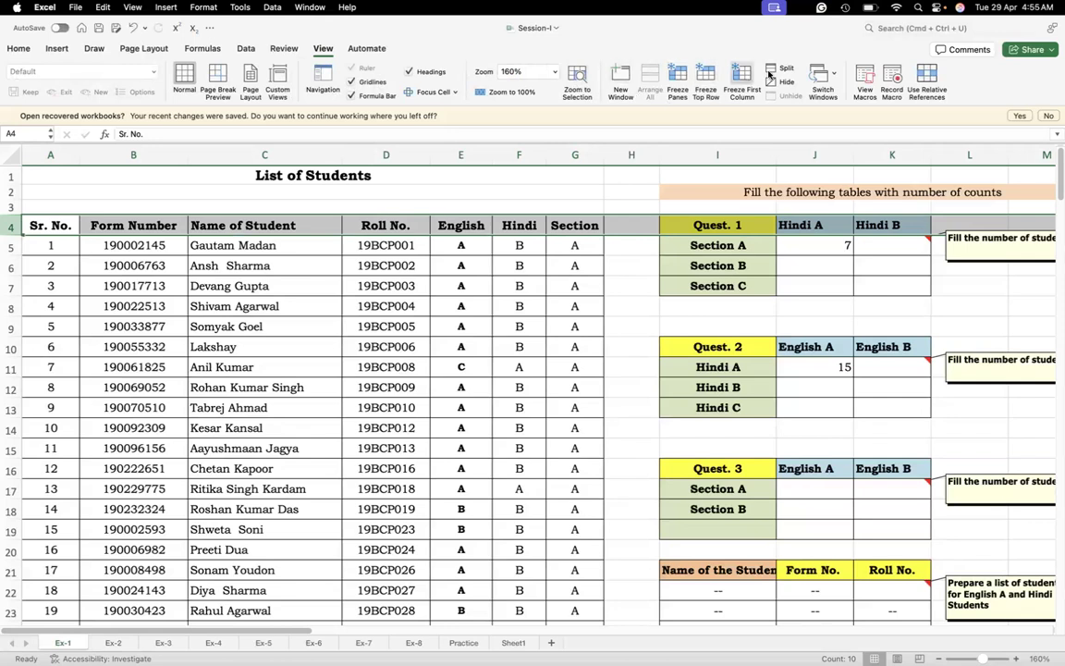
click(676, 77)
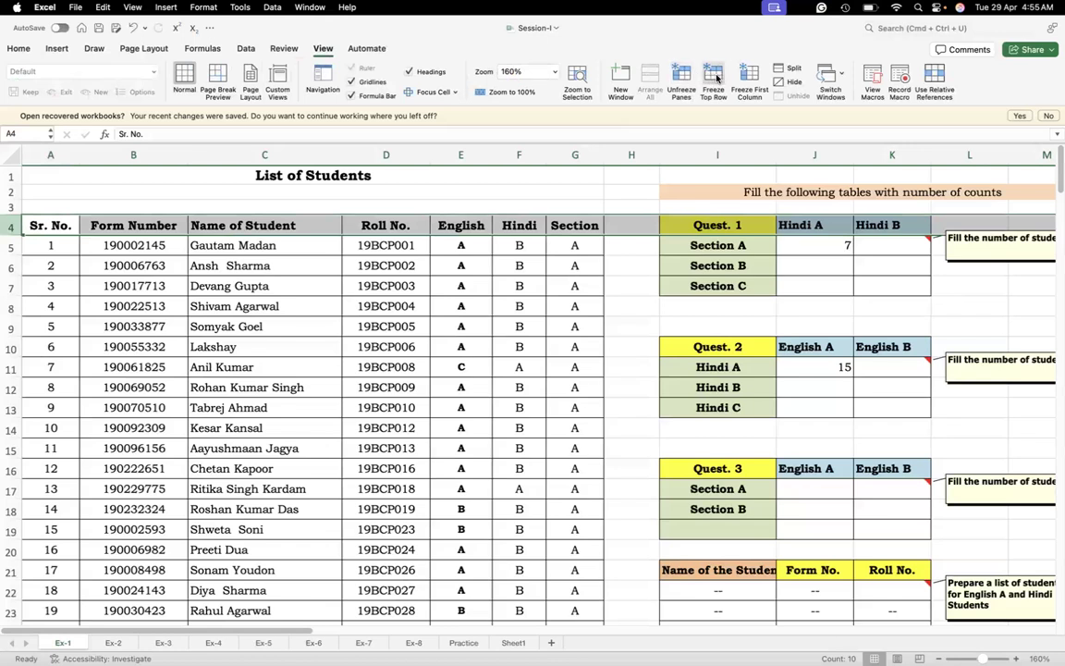
click(686, 79)
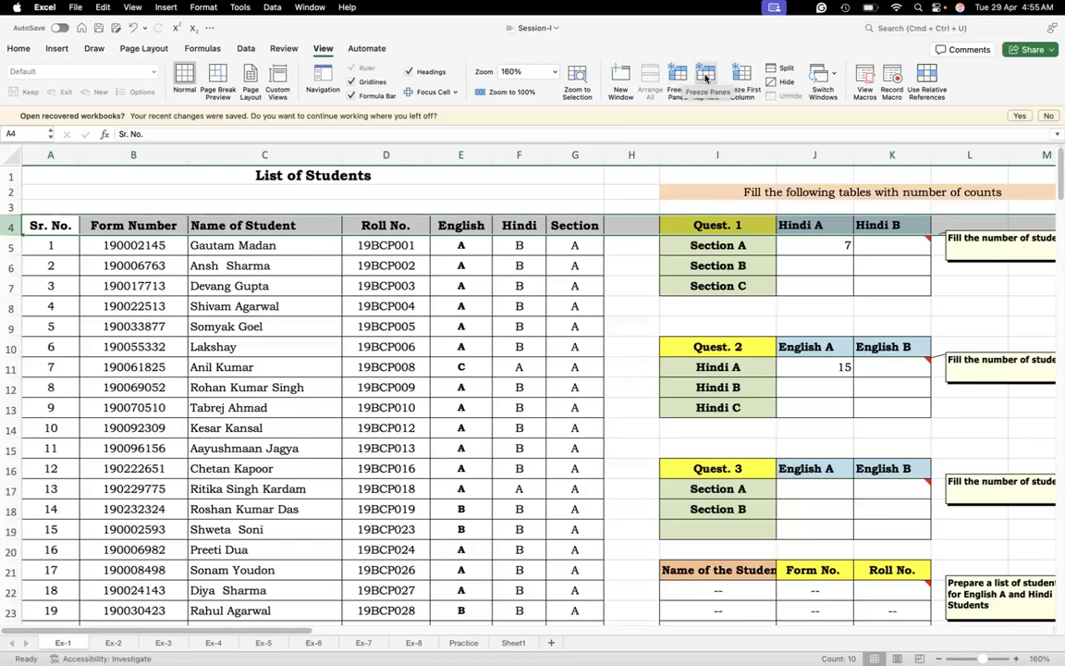
Freeze the top row and move down and back up the English column to test which header stays in view
click(682, 79)
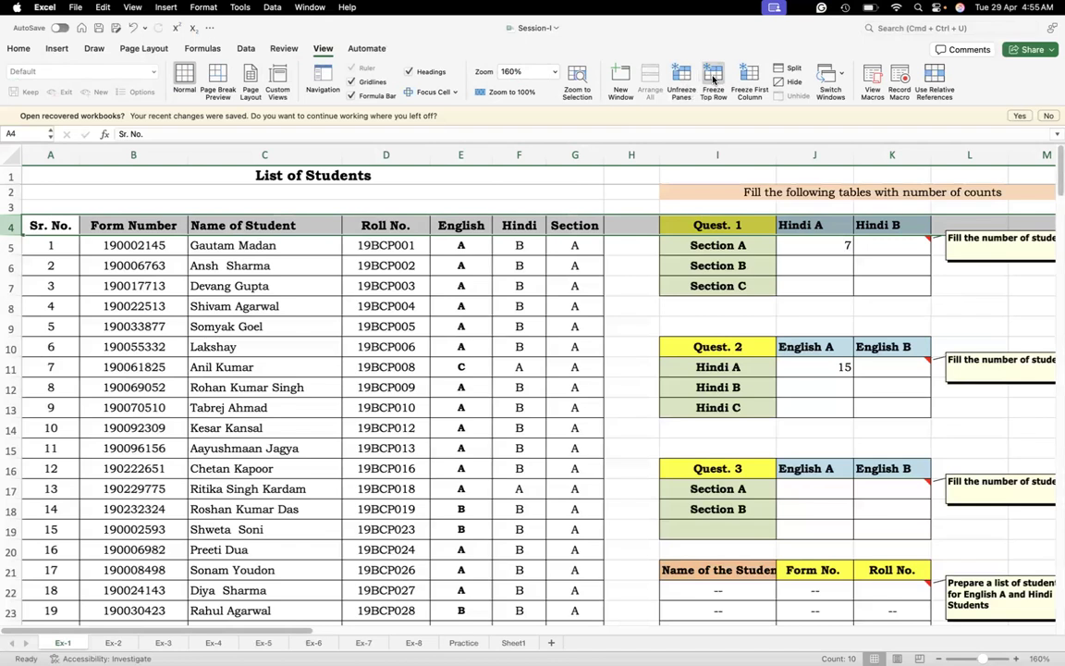
click(454, 246)
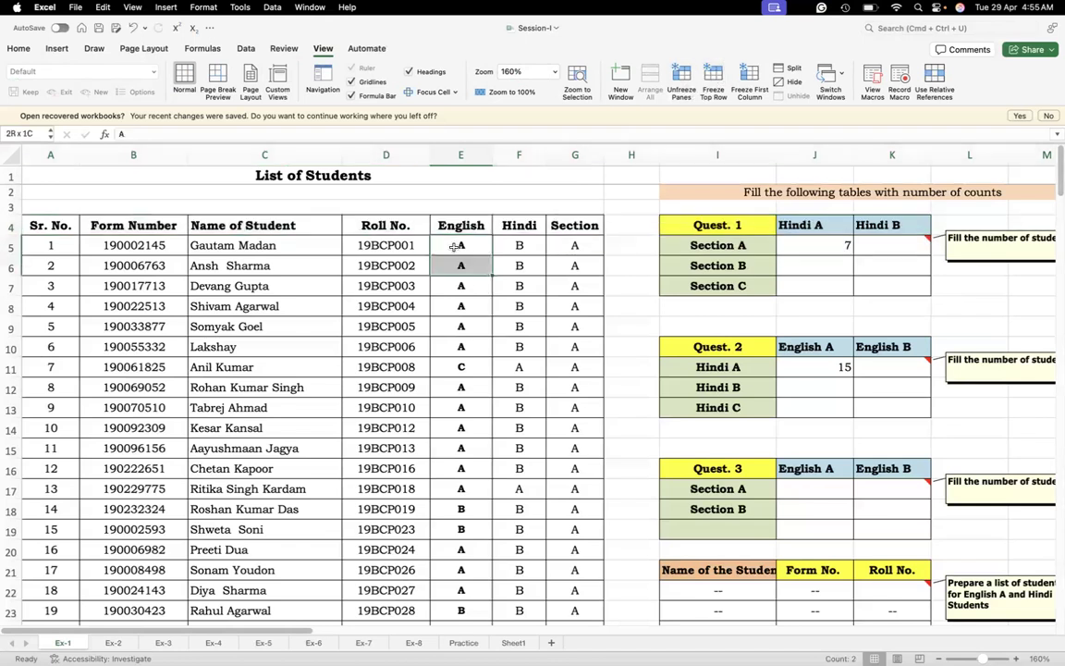
key(Down)
key(Down)
key(Down)
key(Down)
key(Down)
key(Down)
key(Down)
key(Down)
key(Down)
key(Down)
key(Down)
key(Down)
key(Down)
key(Down)
key(Down)
key(Down)
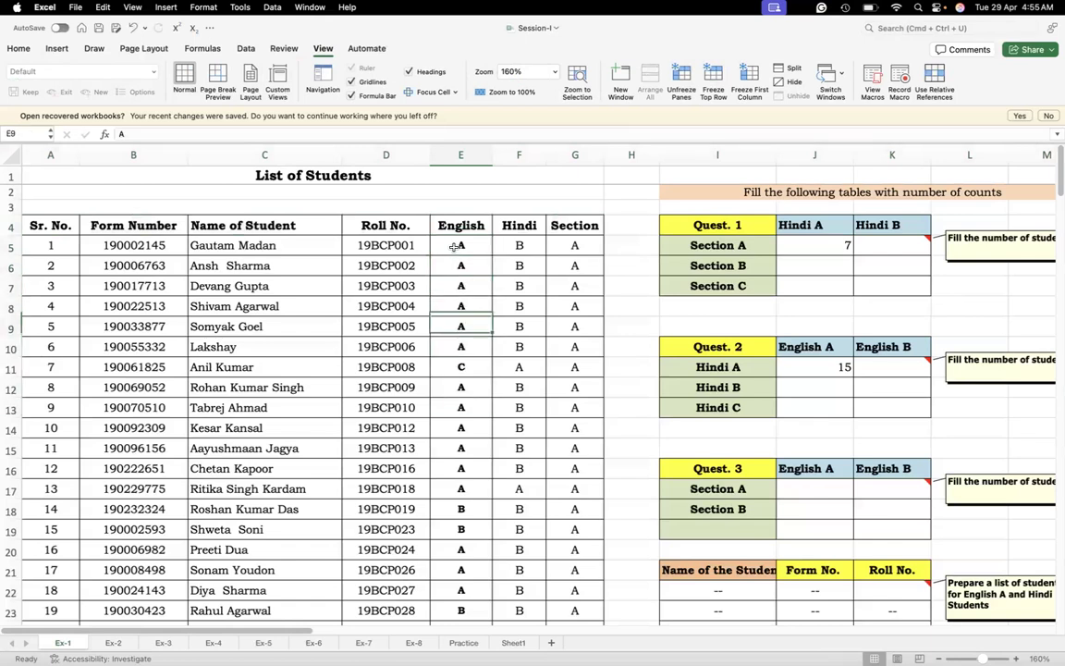
key(Down)
key(Down)
key(Down)
key(Down)
key(Down)
key(Down)
key(Down)
key(Down)
key(Down)
key(Down)
key(Down)
key(Down)
key(Down)
key(Down)
key(Down)
key(Down)
key(Down)
key(Down)
key(Down)
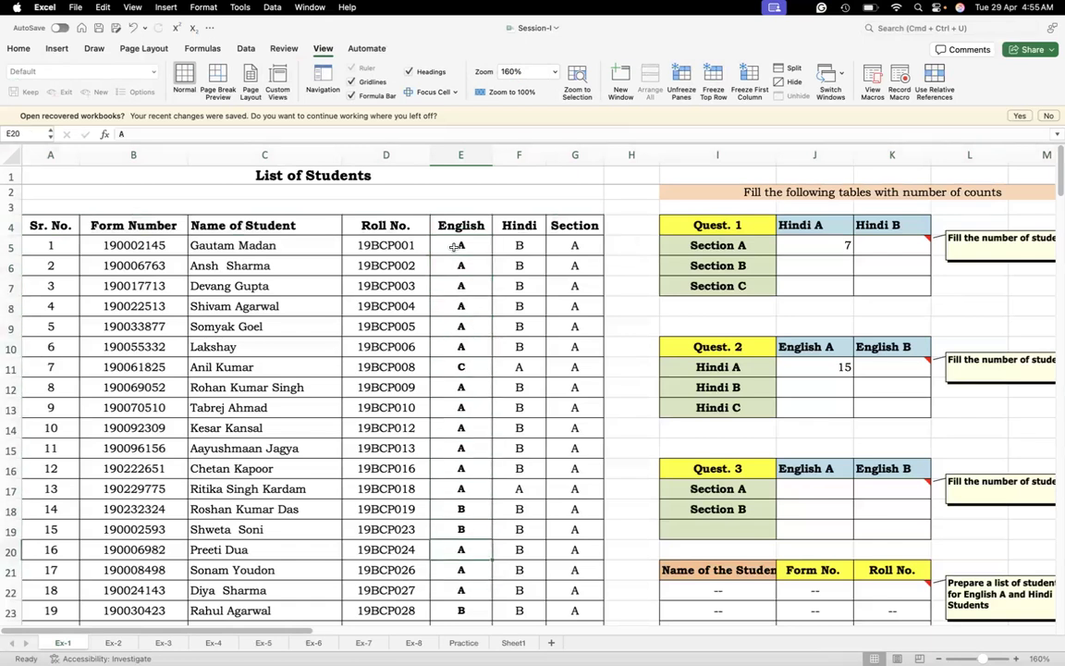
key(Up)
key(Up)
key(Up)
key(Up)
key(Up)
key(Up)
key(Up)
key(Up)
key(Up)
key(Up)
key(Up)
key(Up)
key(Up)
key(Up)
key(Up)
key(Up)
key(Up)
key(Up)
key(Up)
key(Up)
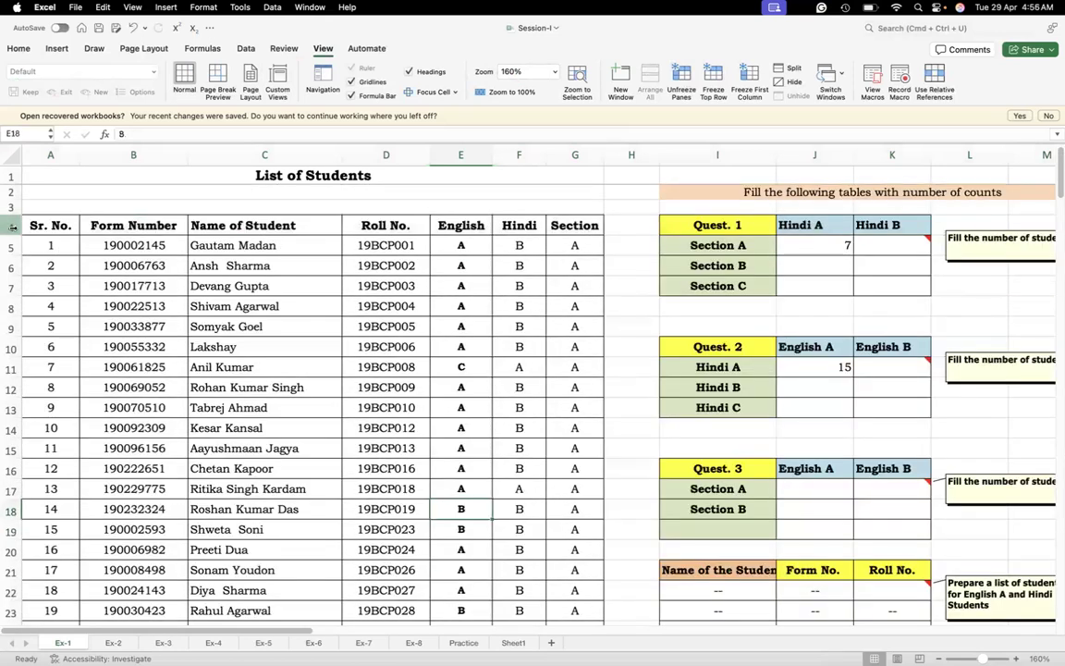
Unfreeze the panes and reapply the top-row freeze with the whole header row 4 selected
click(12, 227)
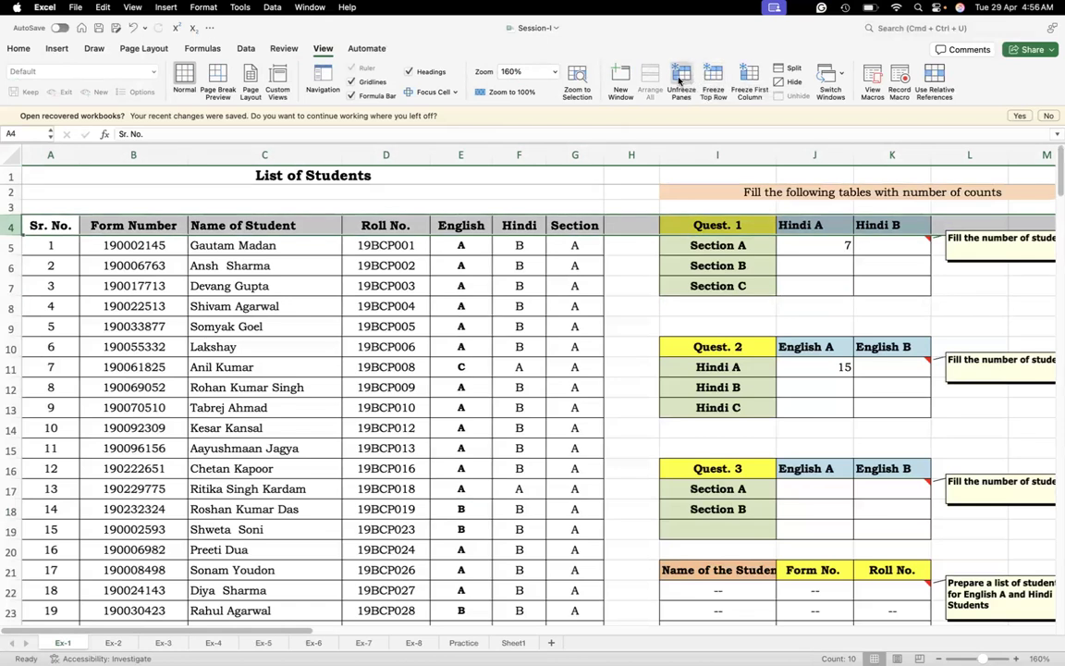
click(679, 80)
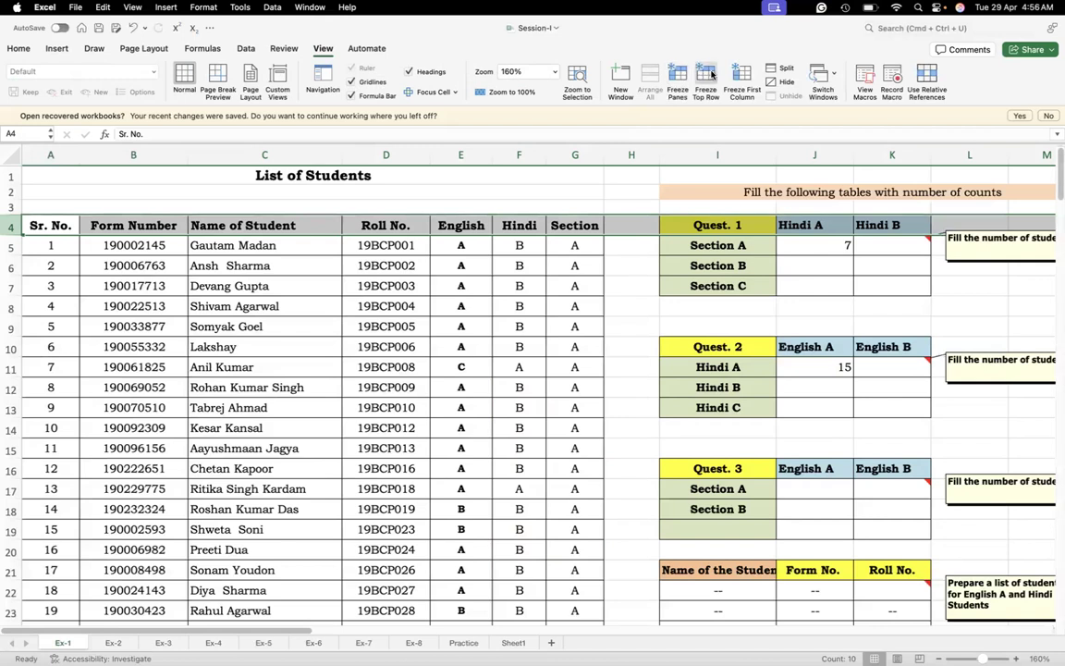
click(712, 75)
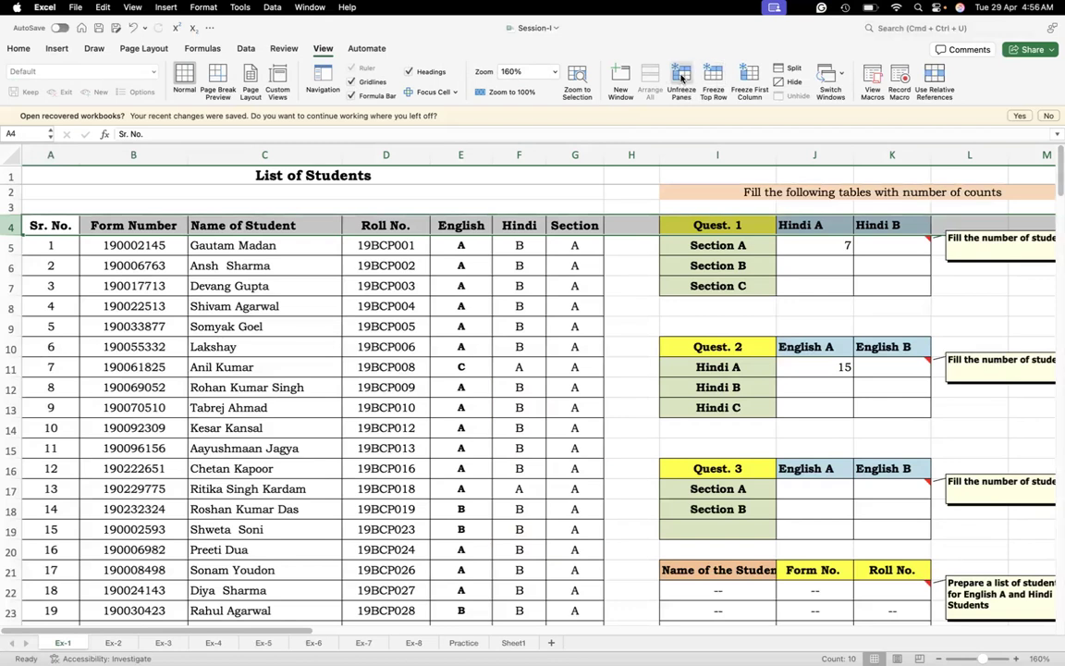
click(636, 267)
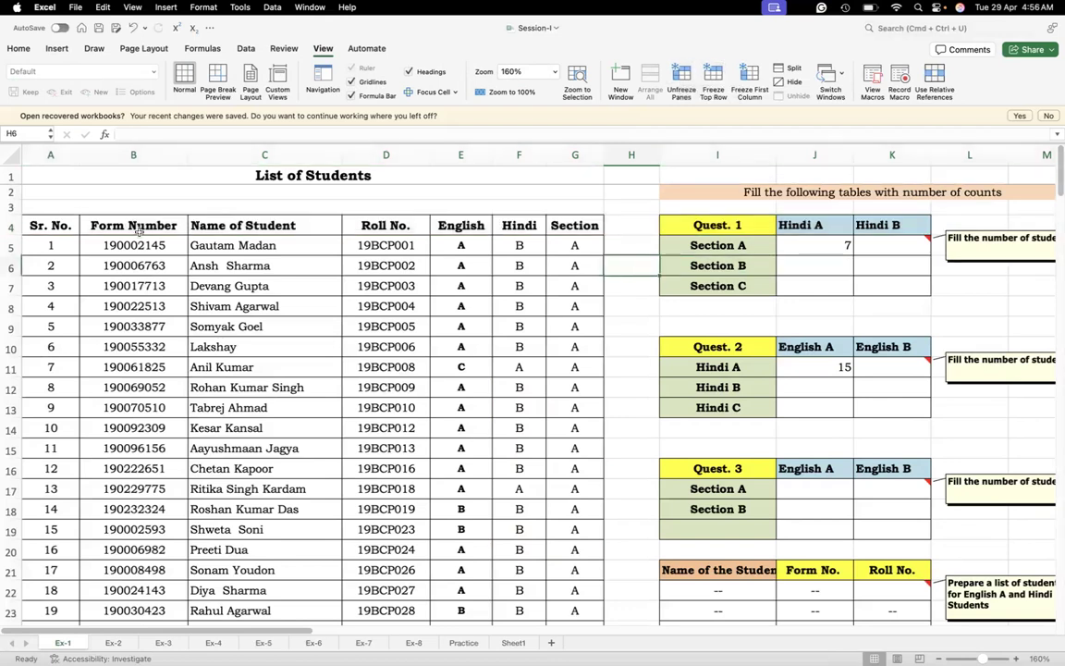
Release the freeze and apply Freeze Top Row again with only the header cells A4:G4 selected
click(34, 226)
drag(34, 225, 577, 226)
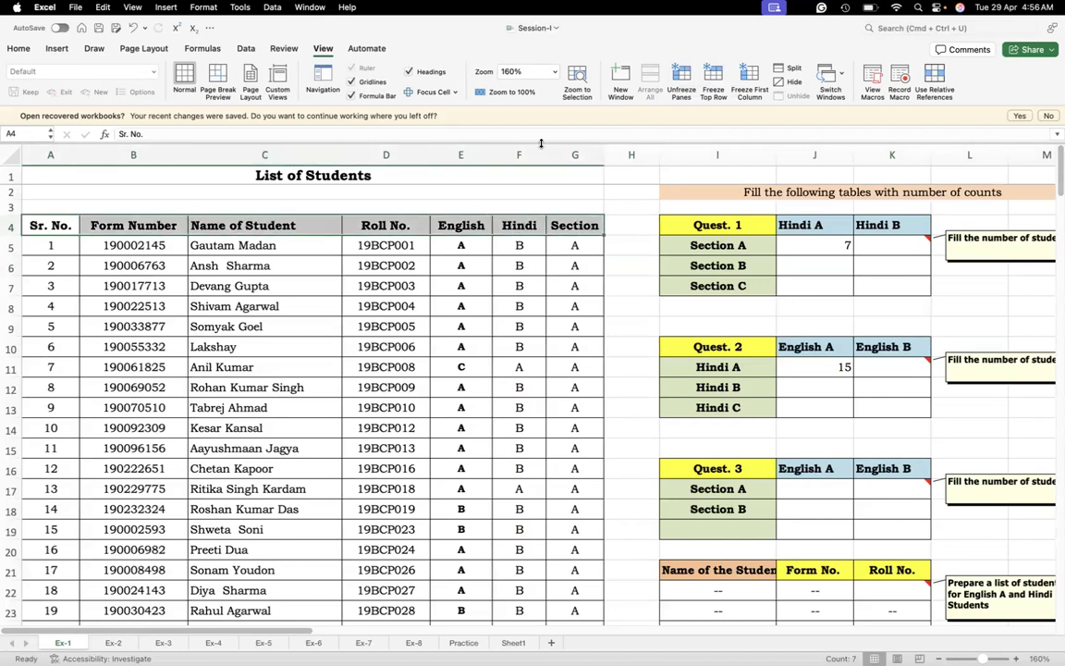
click(678, 80)
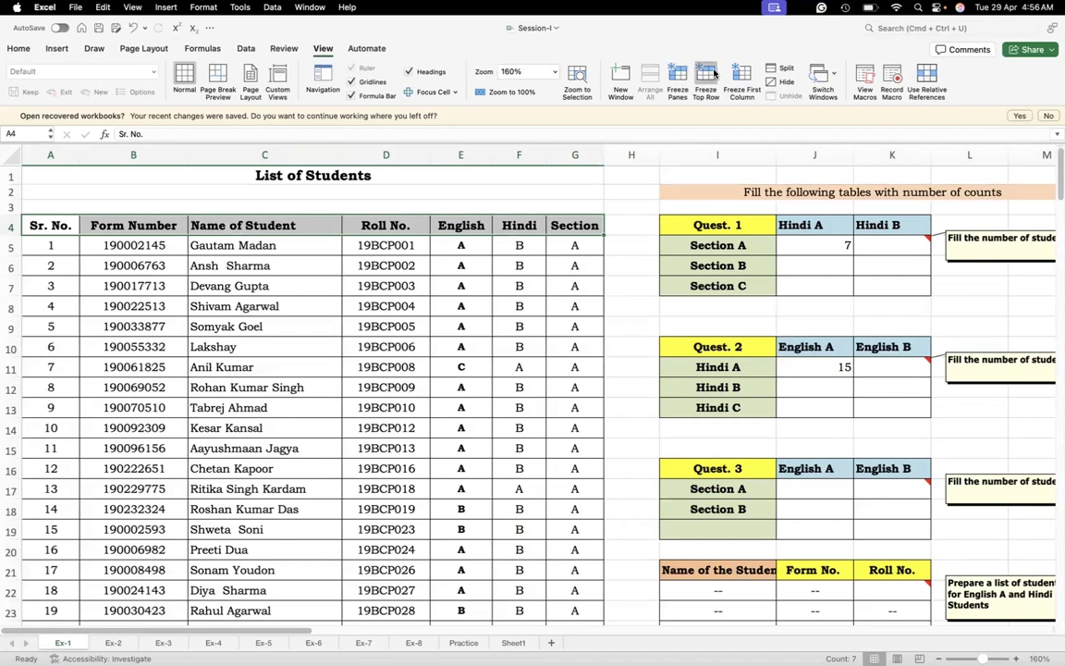
click(714, 73)
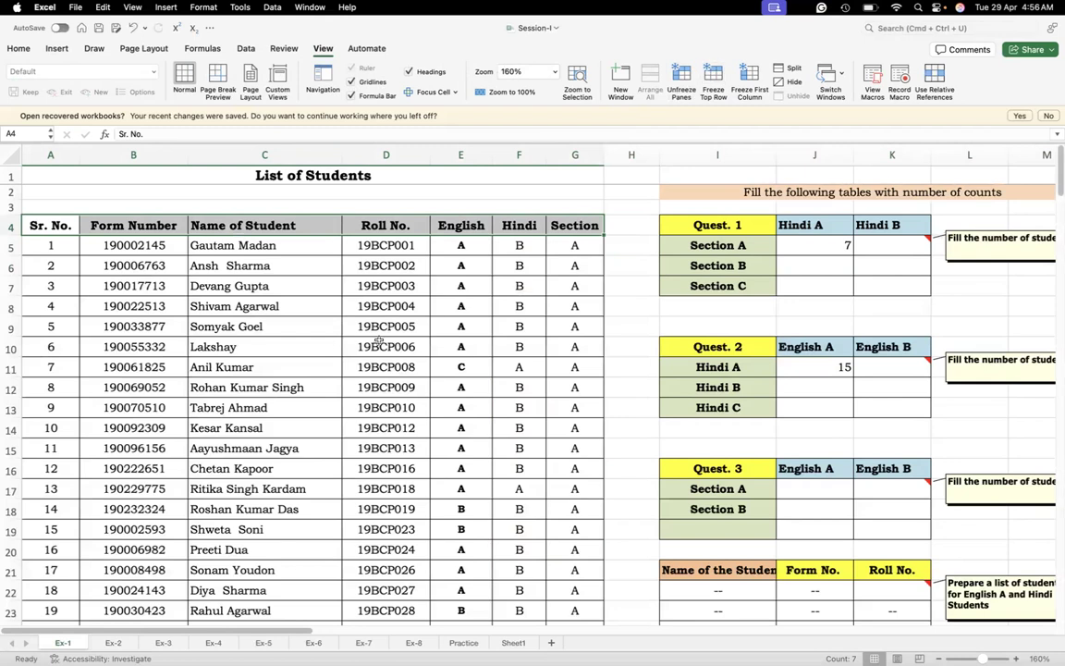
Move down through the student list and back to examine which rows the top-row freeze keeps in view
key(Down)
key(Down)
key(Down)
key(Down)
key(Down)
key(Down)
key(Down)
key(Down)
key(Down)
key(Down)
key(Down)
key(Down)
key(Down)
key(Down)
key(Down)
key(Down)
key(Down)
key(Down)
key(Down)
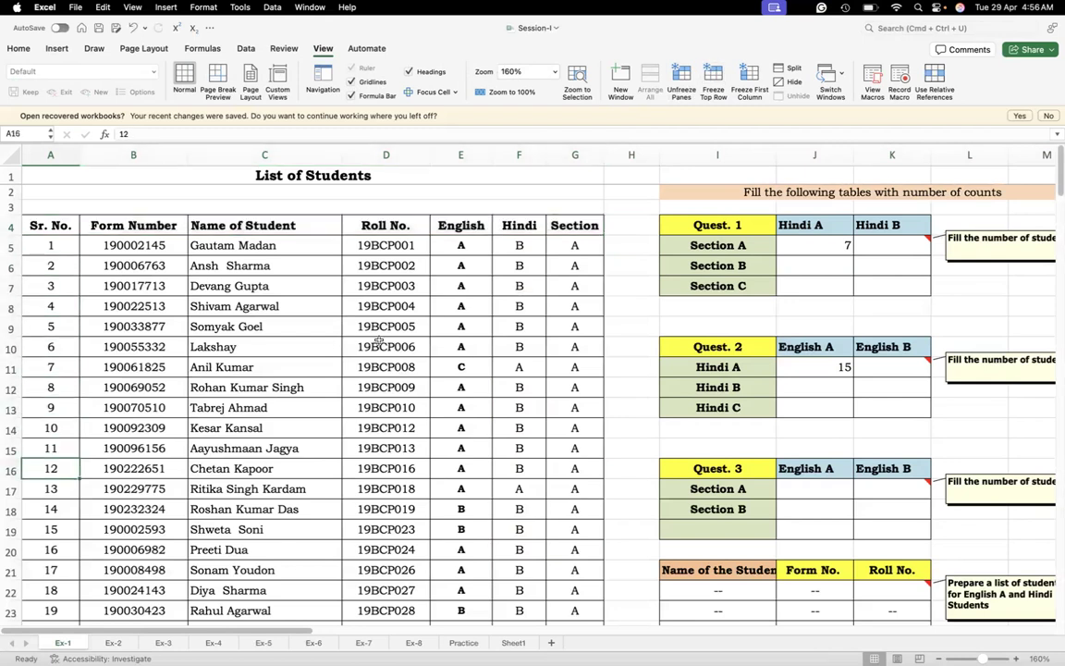
key(Down)
key(Down)
key(Down)
key(Down)
key(Down)
key(Down)
key(Down)
key(Down)
key(Down)
key(Down)
key(Down)
key(Down)
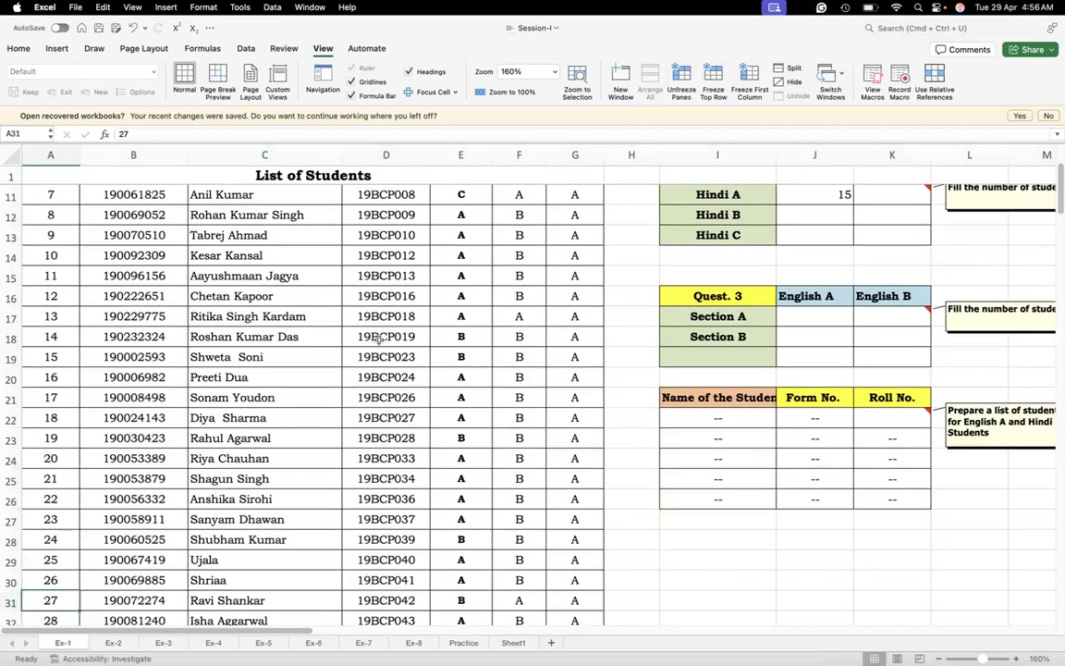
key(Up)
key(Up)
key(Up)
key(Up)
key(Up)
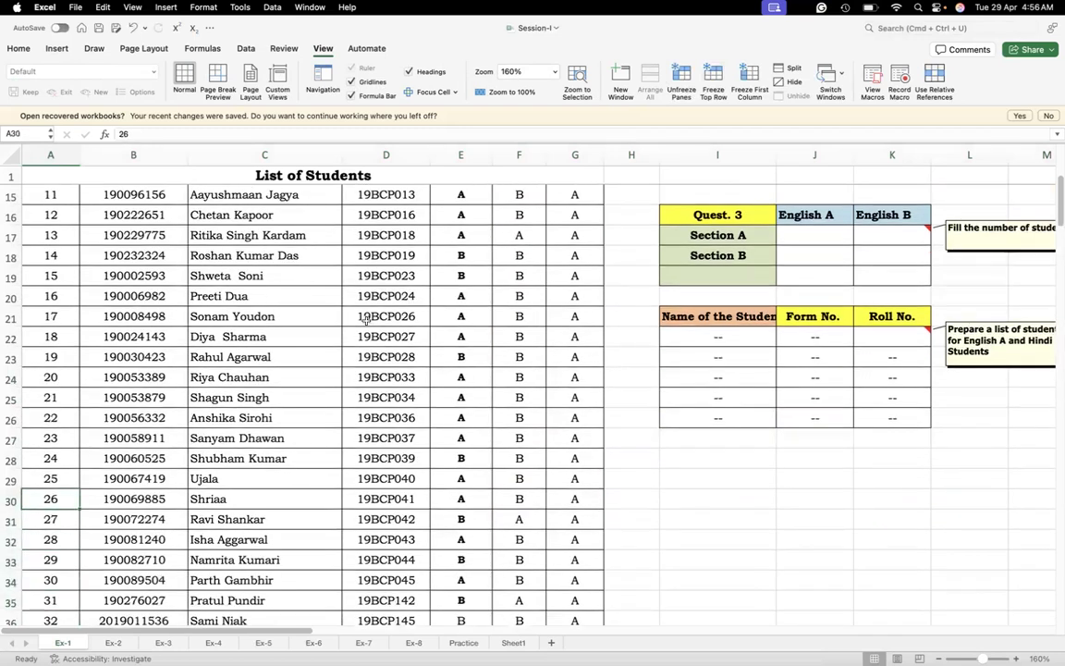
click(336, 169)
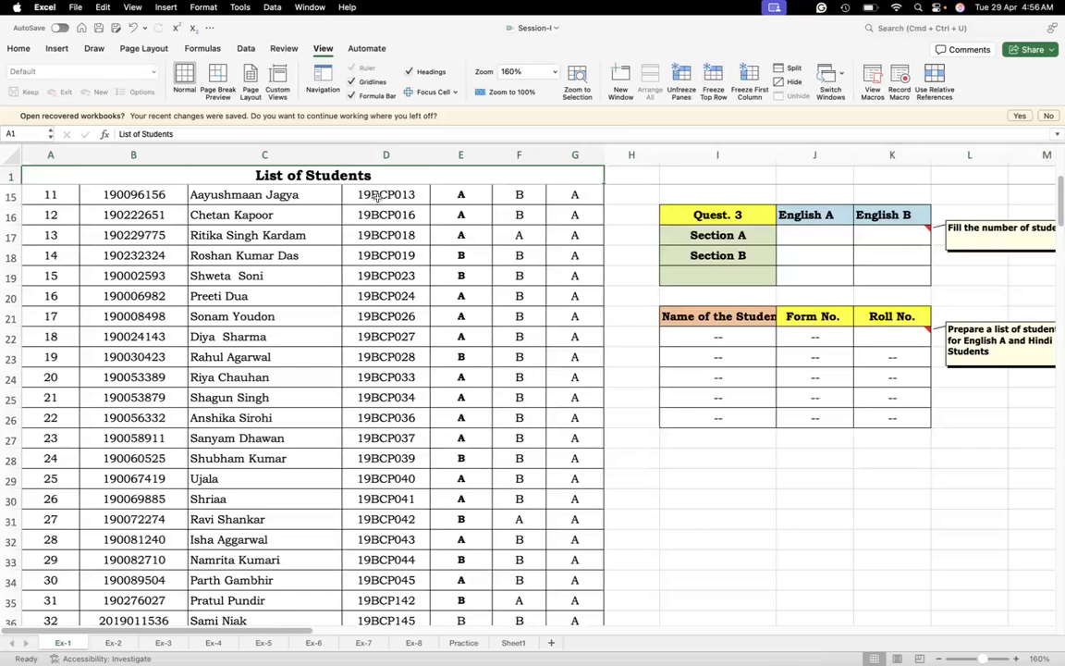
click(456, 274)
key(Up)
key(Up)
key(Up)
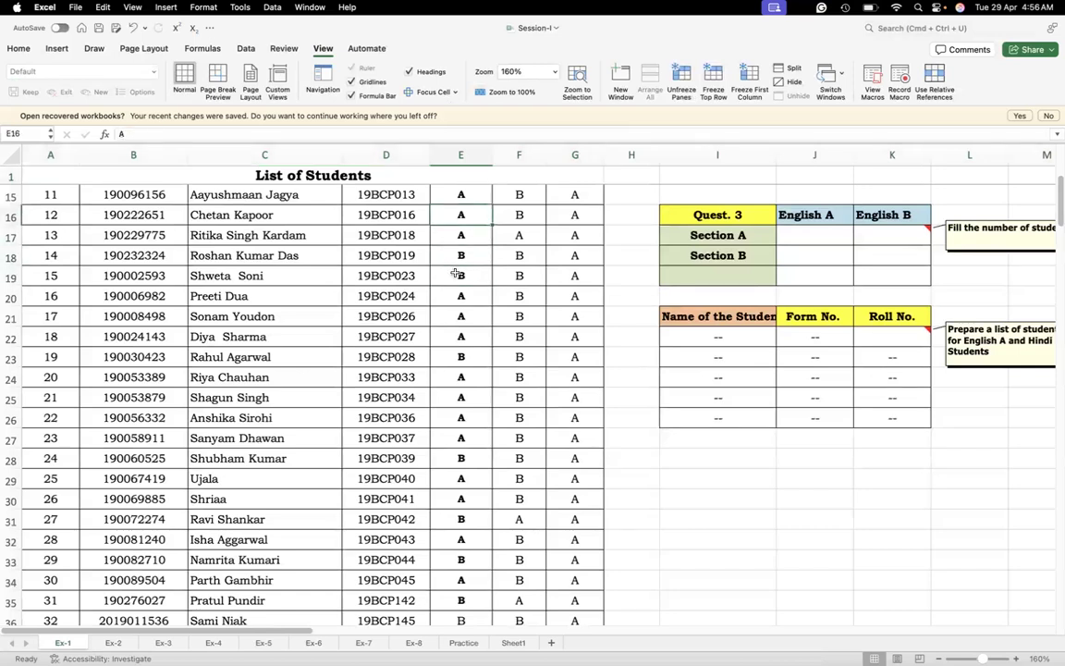
key(ctrl+Home)
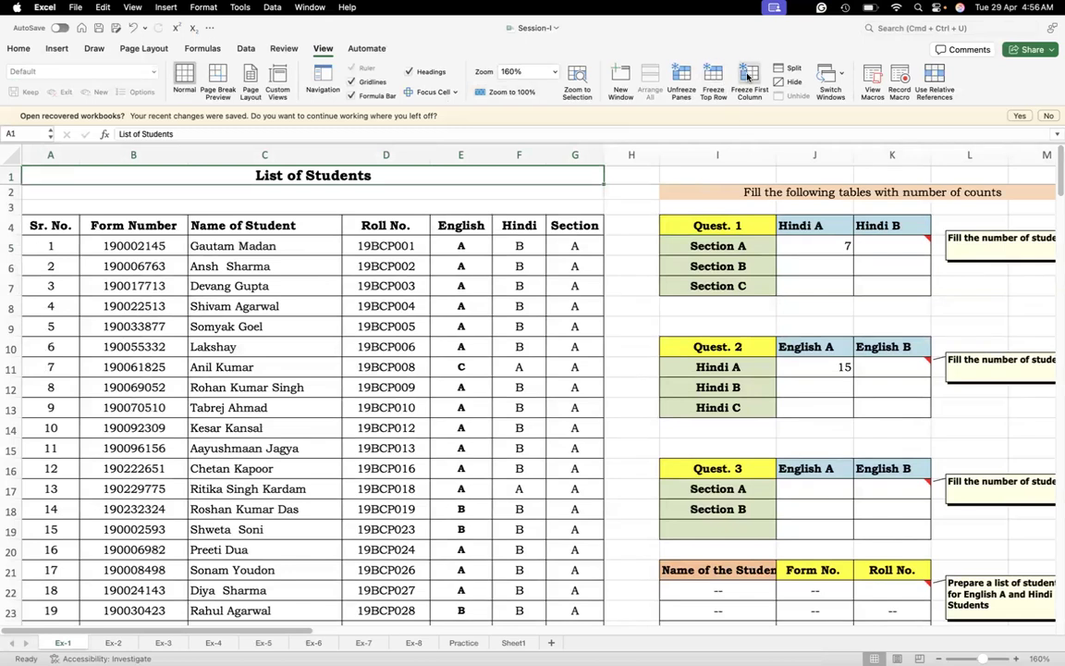
Replace the top-row freeze with Freeze Panes applied at the header cells A4:G4
click(9, 225)
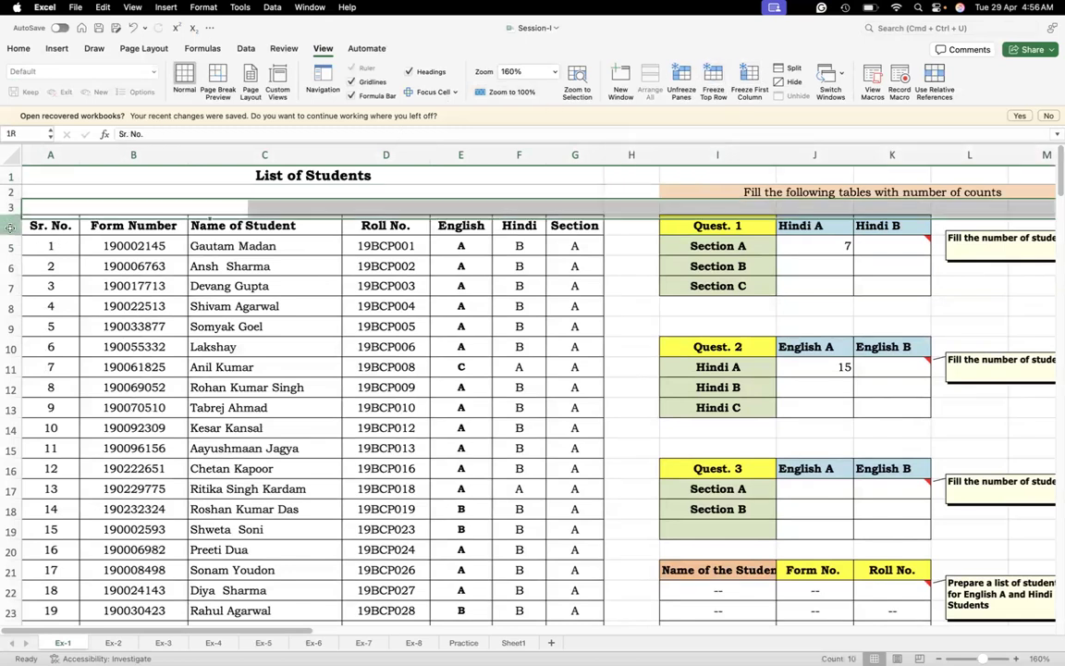
click(60, 224)
drag(60, 224, 573, 225)
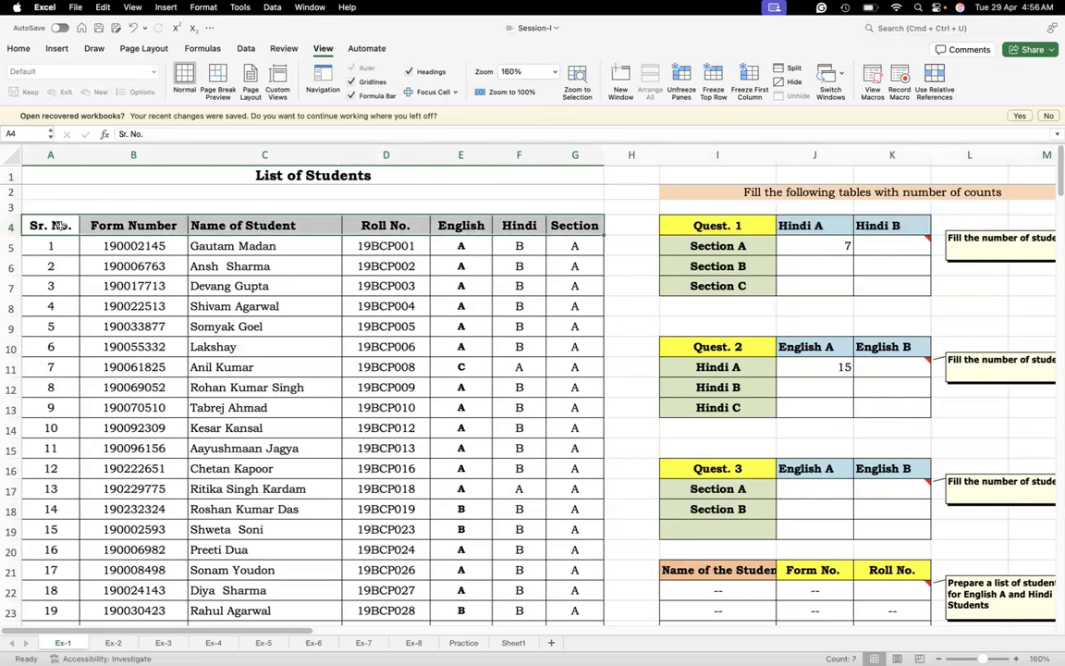
click(679, 74)
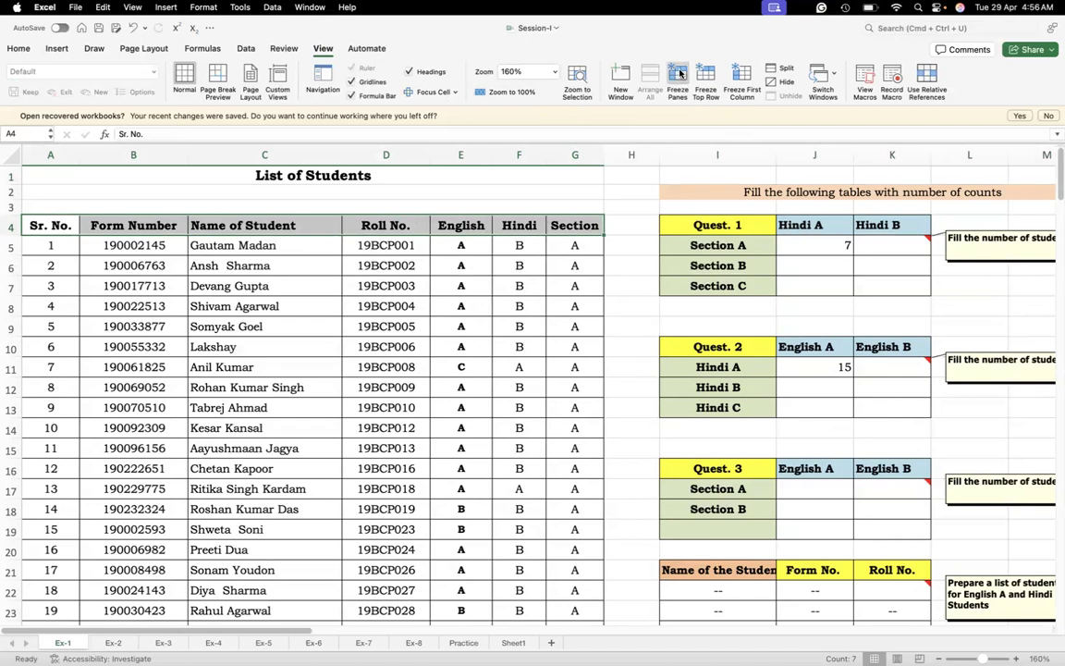
click(679, 74)
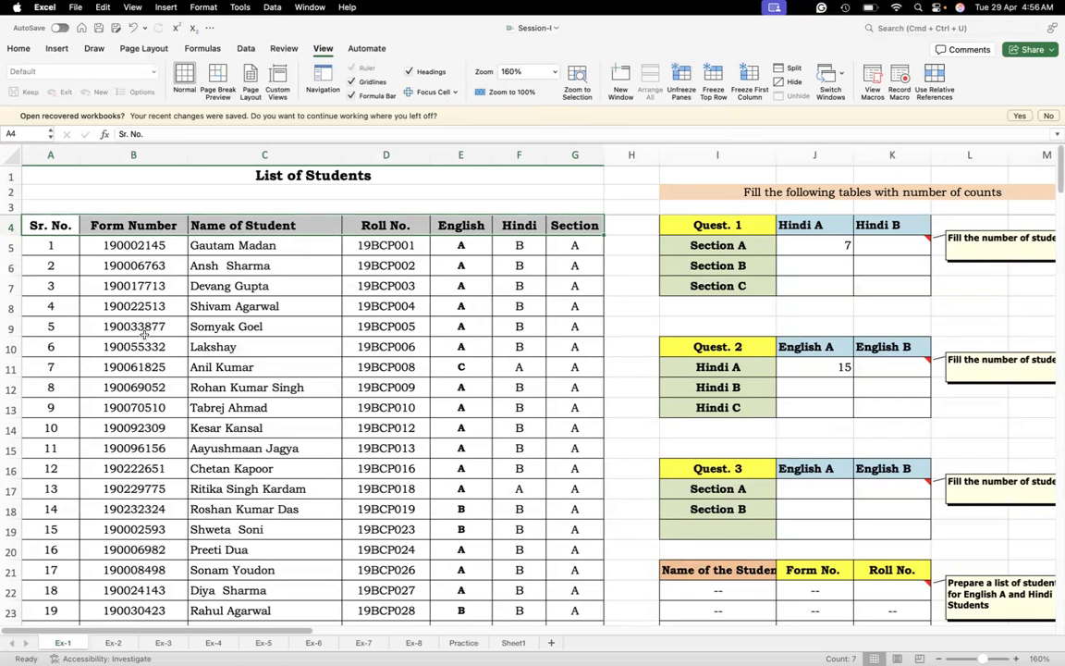
Page down the student list and return to its header to examine which rows the frozen panes keep in view
key(Down)
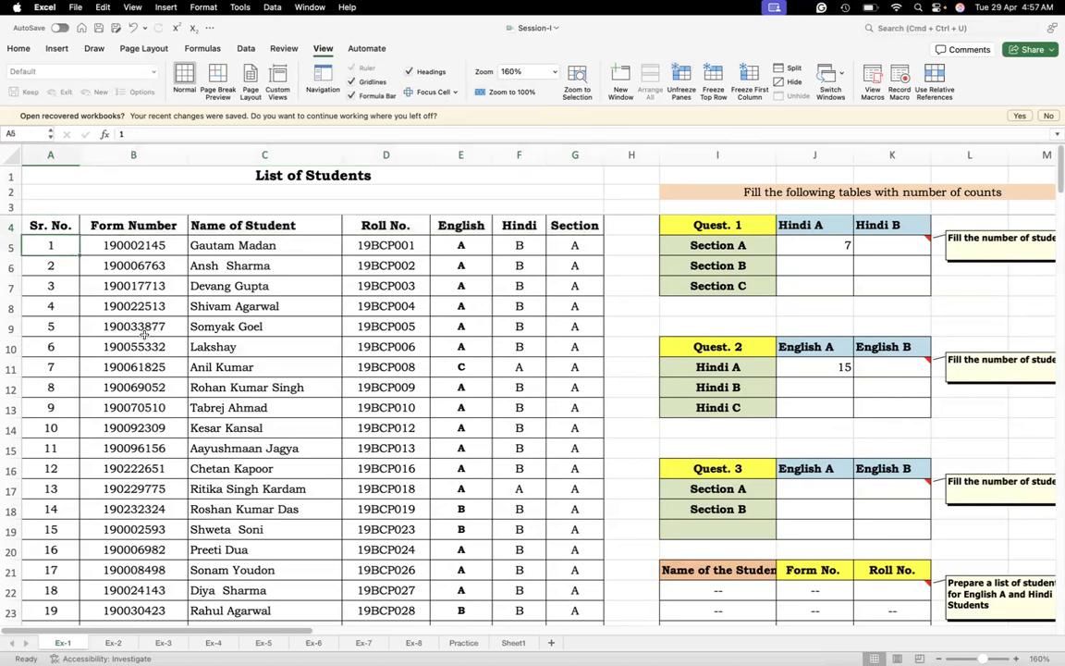
key(Up)
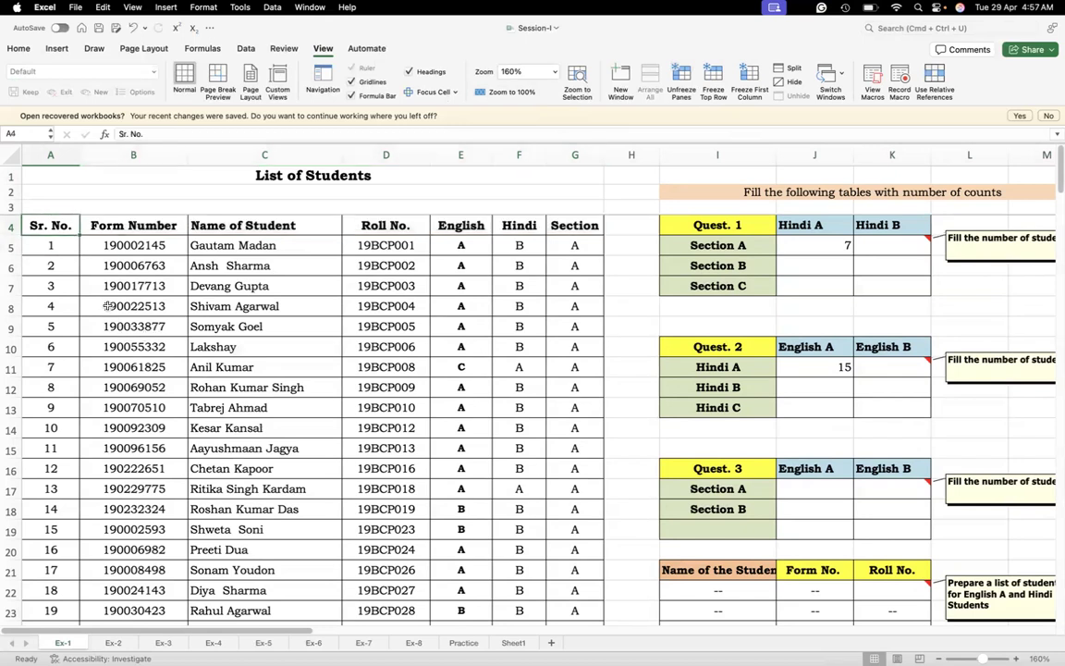
key(shift+Right)
key(shift+Right)
key(shift+Right)
key(shift+Right)
key(shift+Right)
key(shift+Right)
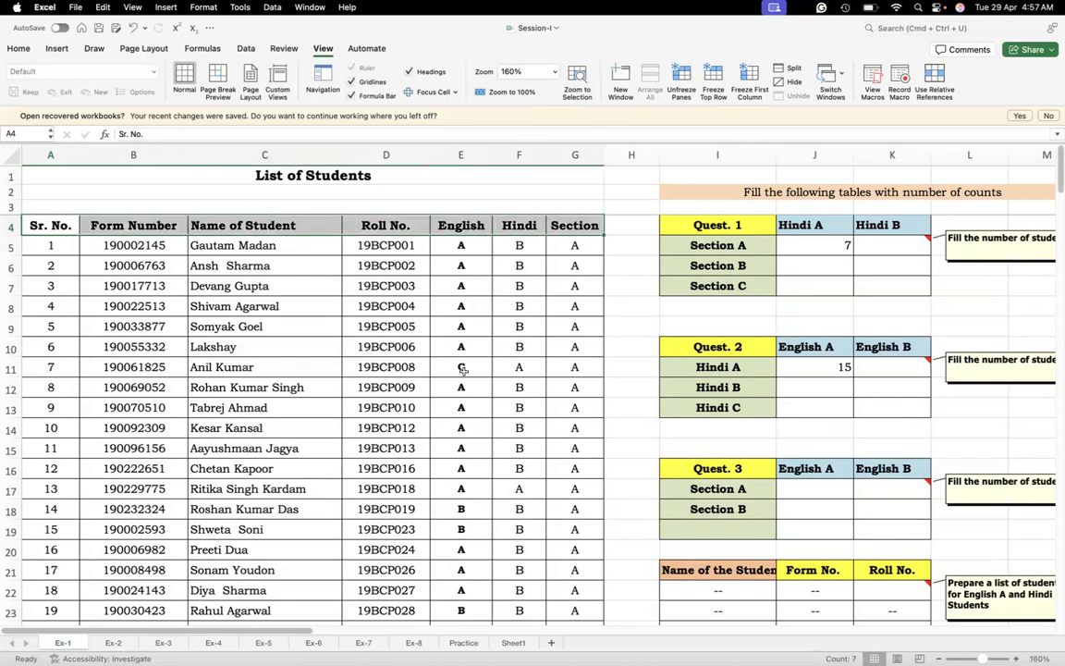
key(Page_Down)
key(Page_Down)
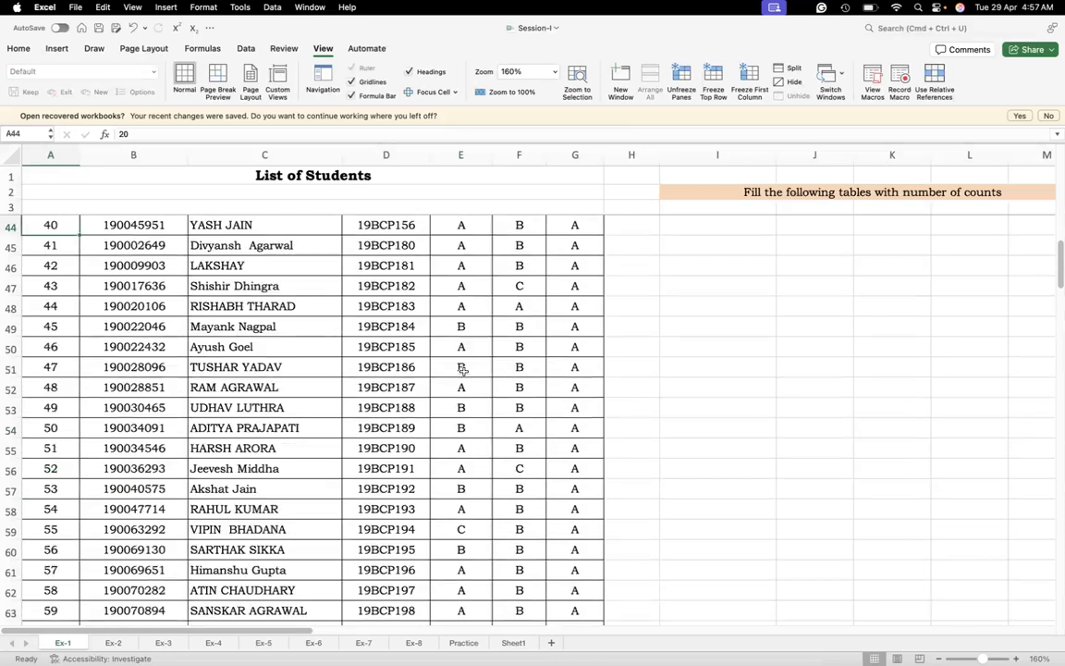
scroll(462, 368, down, 1)
key(ctrl+Home)
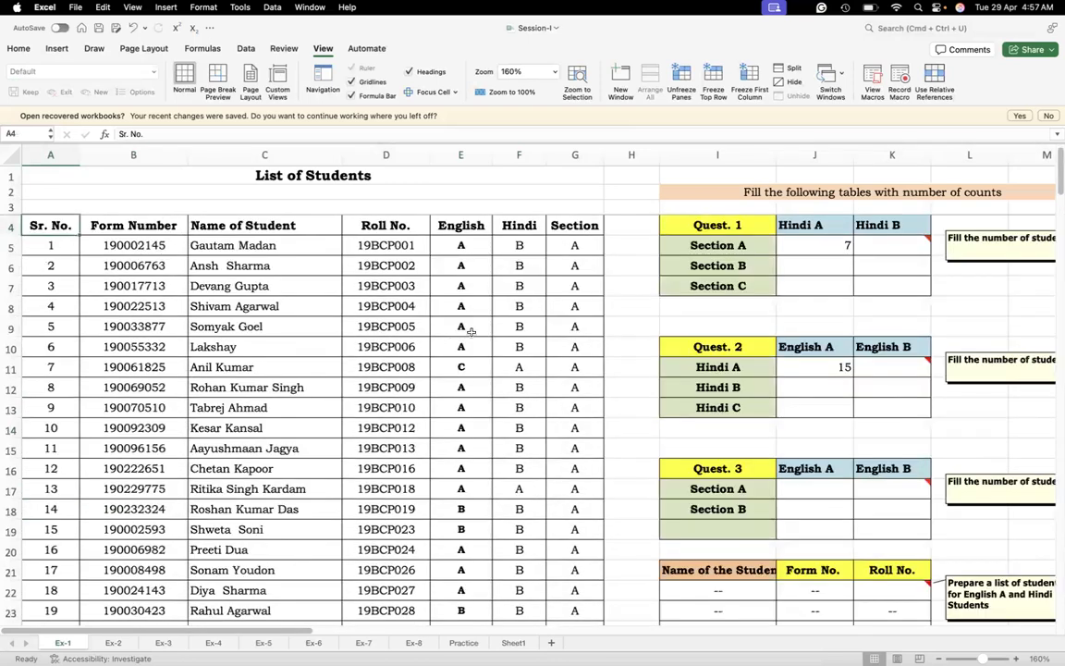
Highlight the frozen rows 1 to 3, and unfreeze the panes from cell A6
click(10, 177)
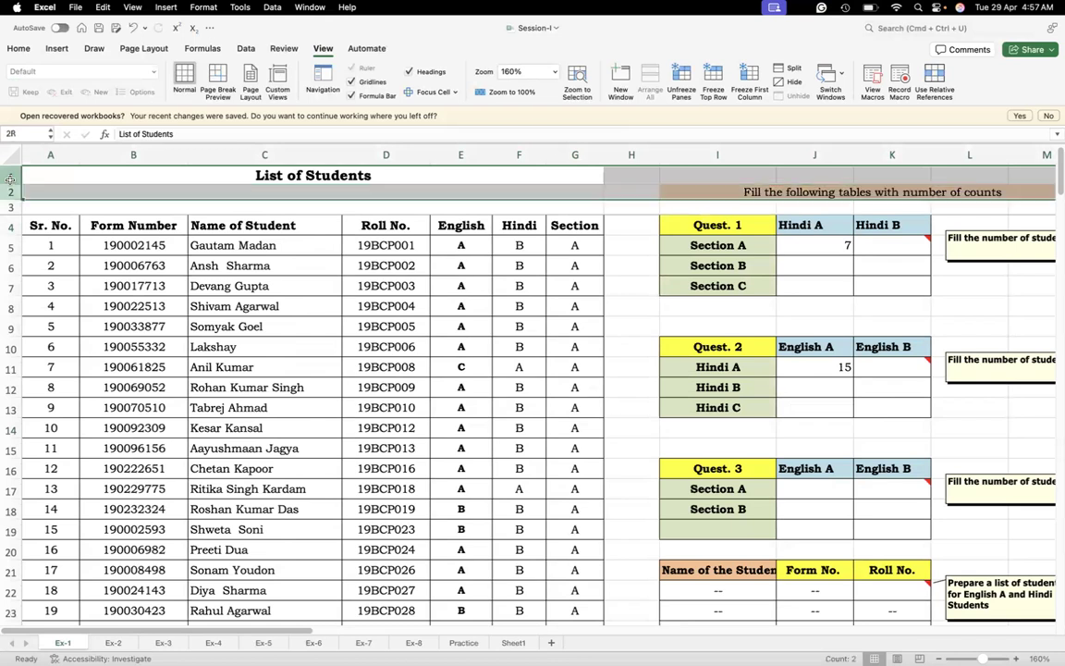
key(shift+Down)
key(shift+Down)
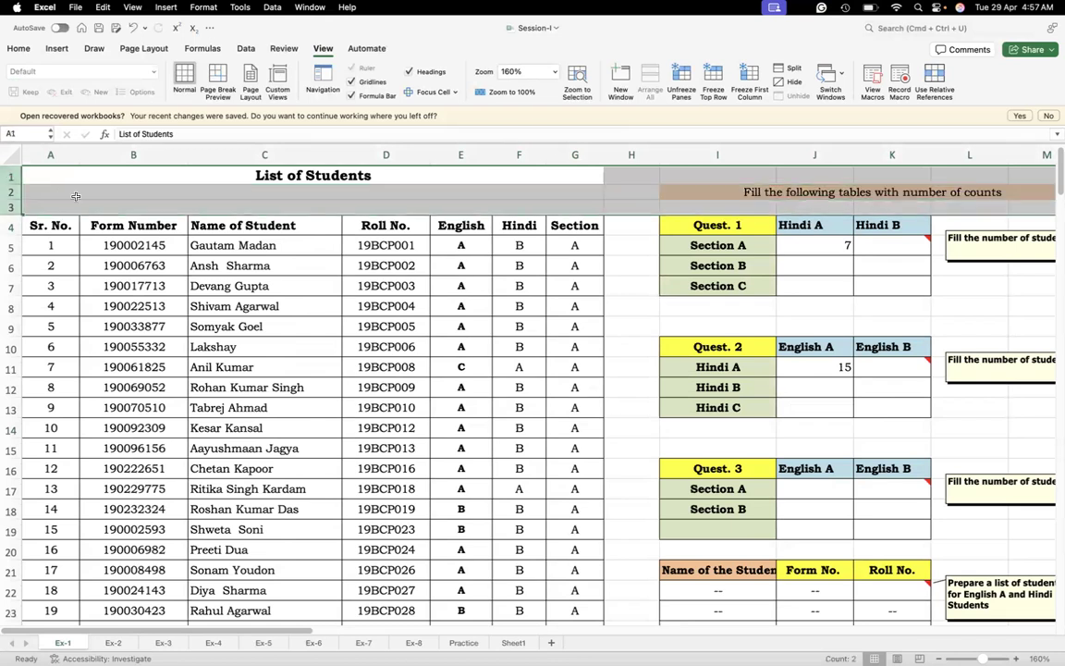
click(34, 260)
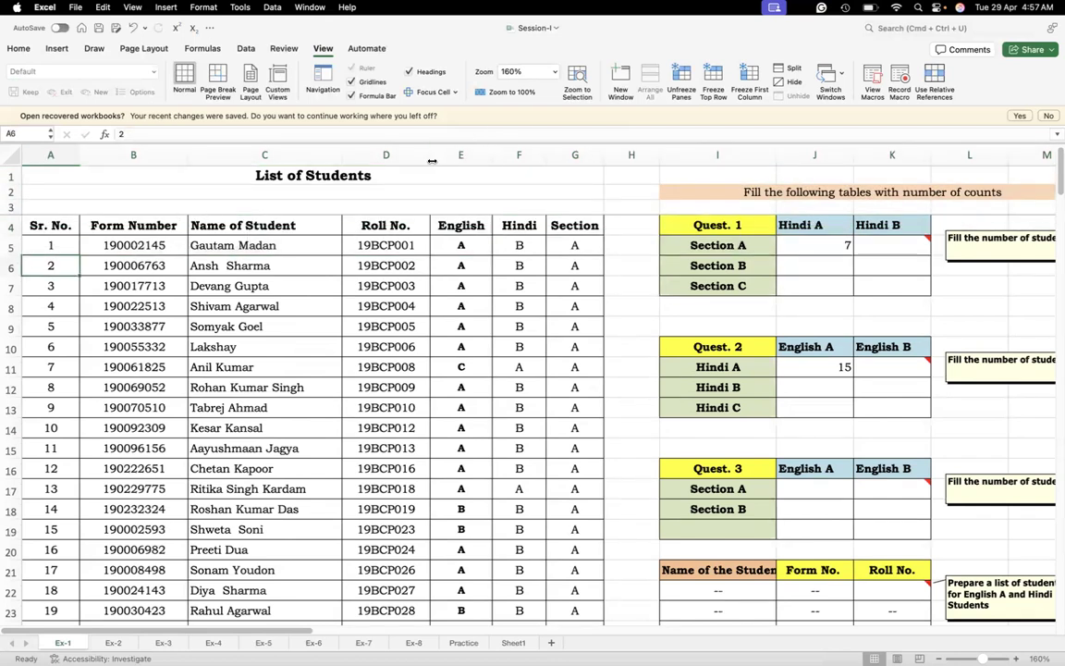
click(683, 96)
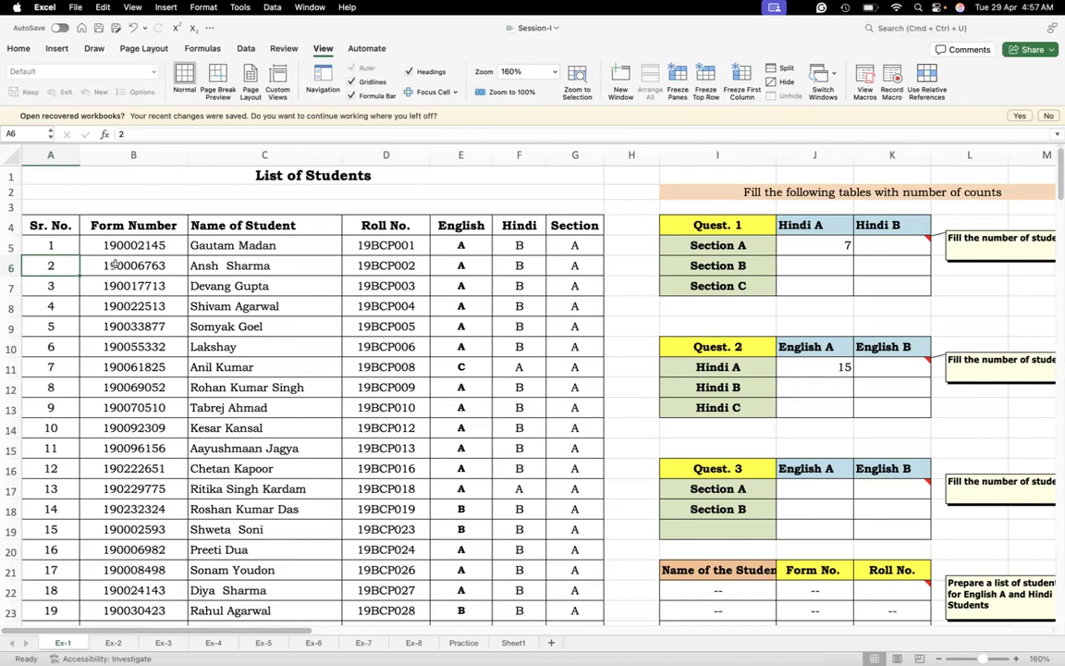
Highlight the Quest. 3 table with its Section A and Section B rows, range I16:K18
click(354, 177)
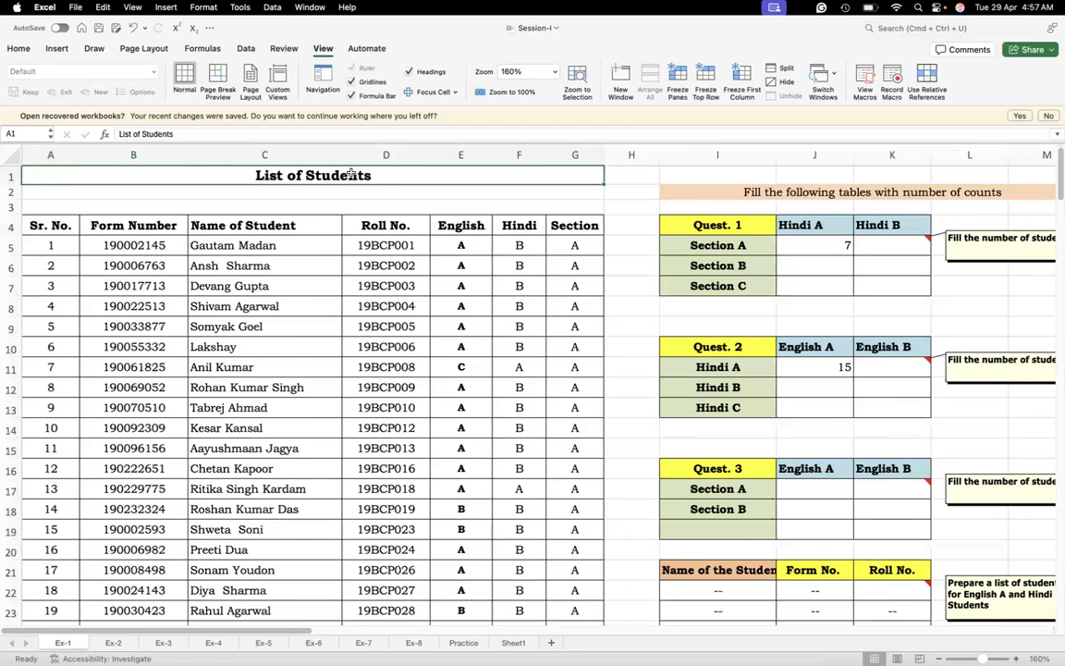
click(889, 533)
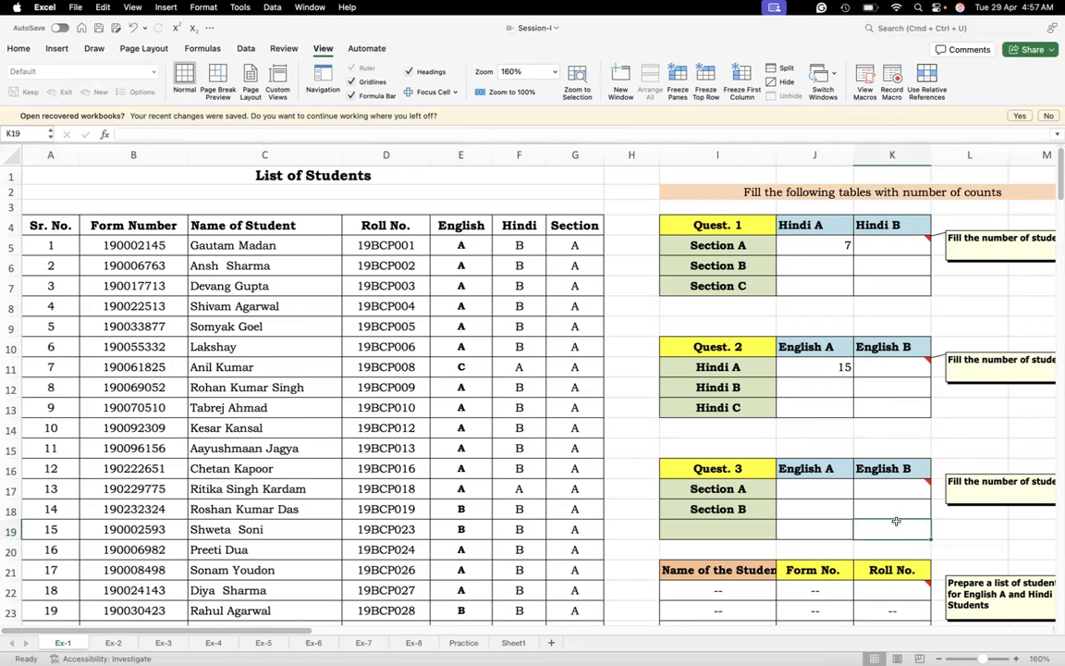
click(876, 508)
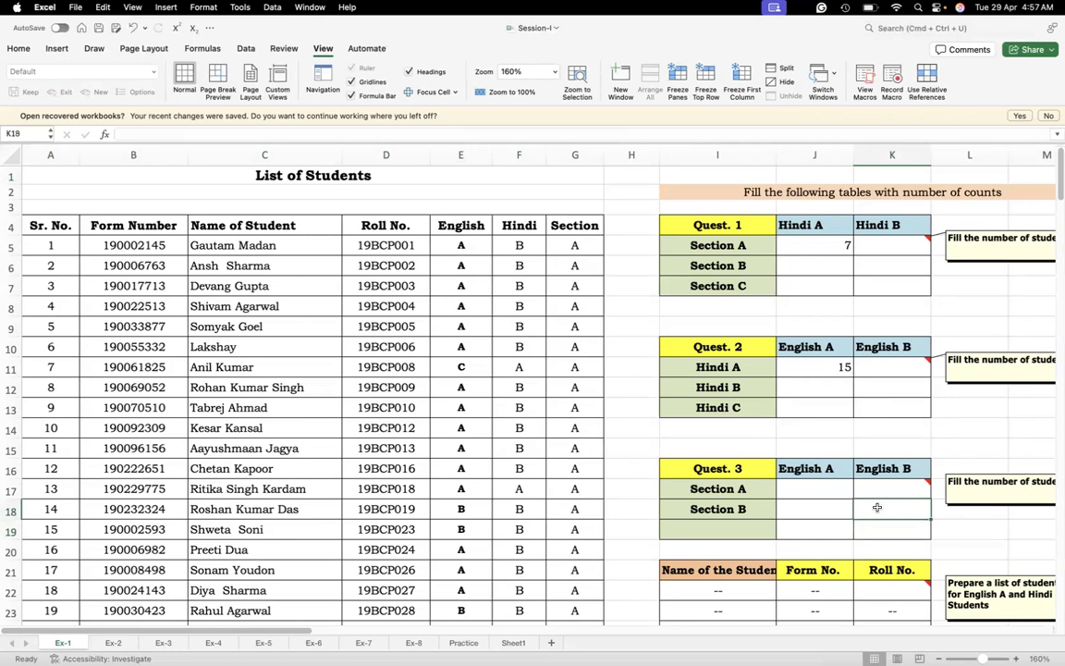
drag(749, 468, 897, 498)
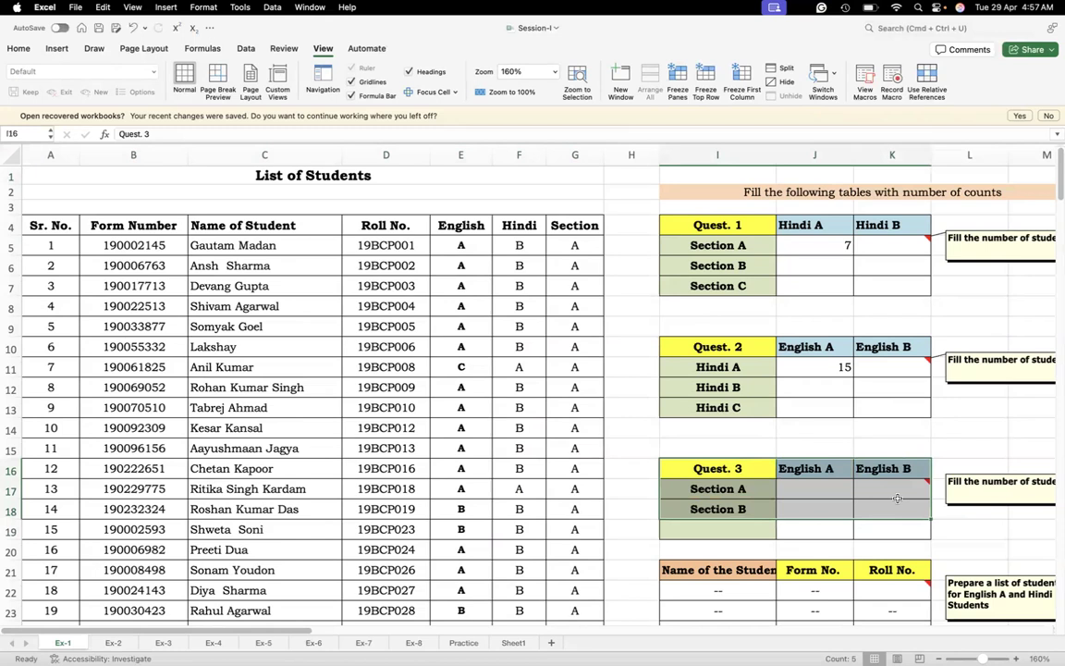
Select the Section column entries from G5 down to G203 to examine how the sections run through the student list
click(897, 507)
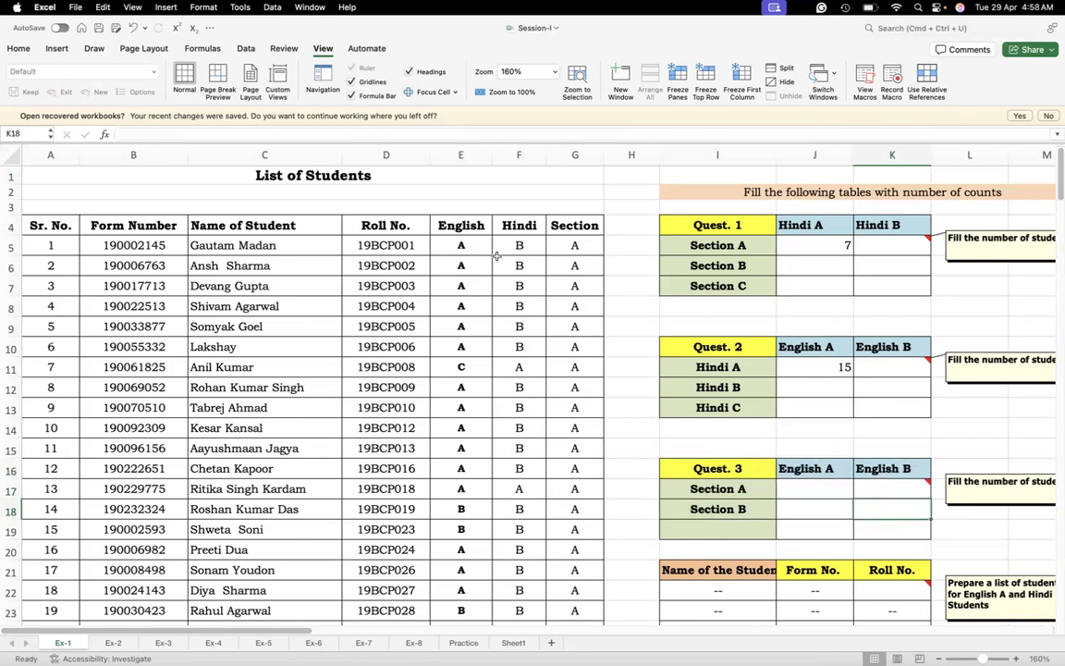
click(575, 245)
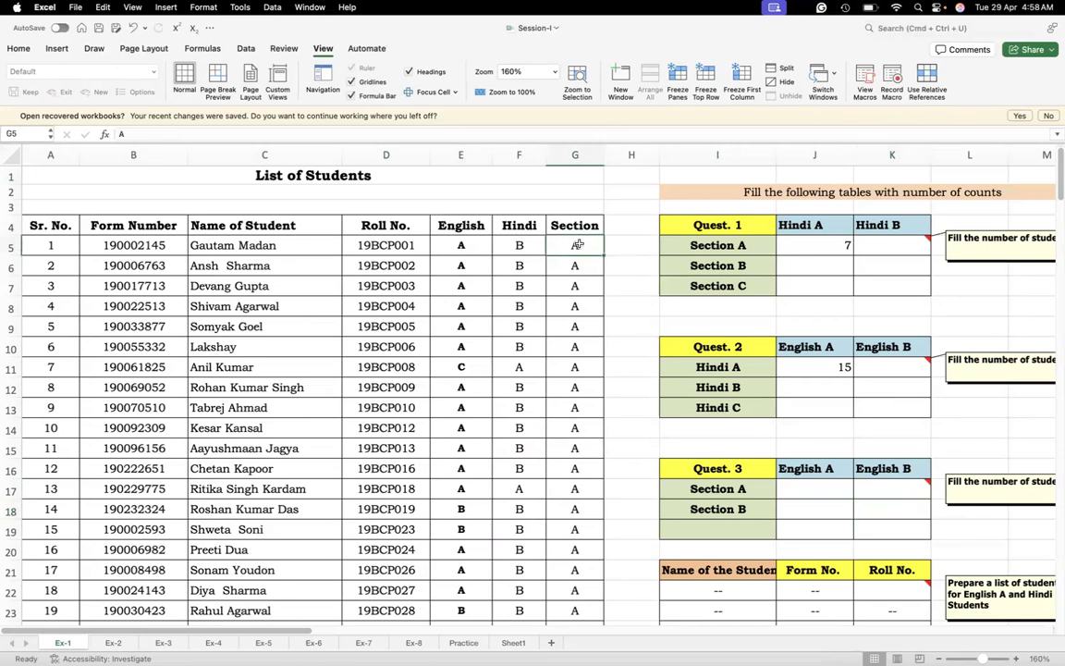
key(shift+Down)
key(shift+Down)
key(shift+Down)
key(shift+Down)
key(shift+Down)
key(shift+Down)
key(shift+Down)
key(shift+Down)
key(shift+Down)
key(shift+Down)
key(shift+Down)
key(shift+Down)
key(shift+Down)
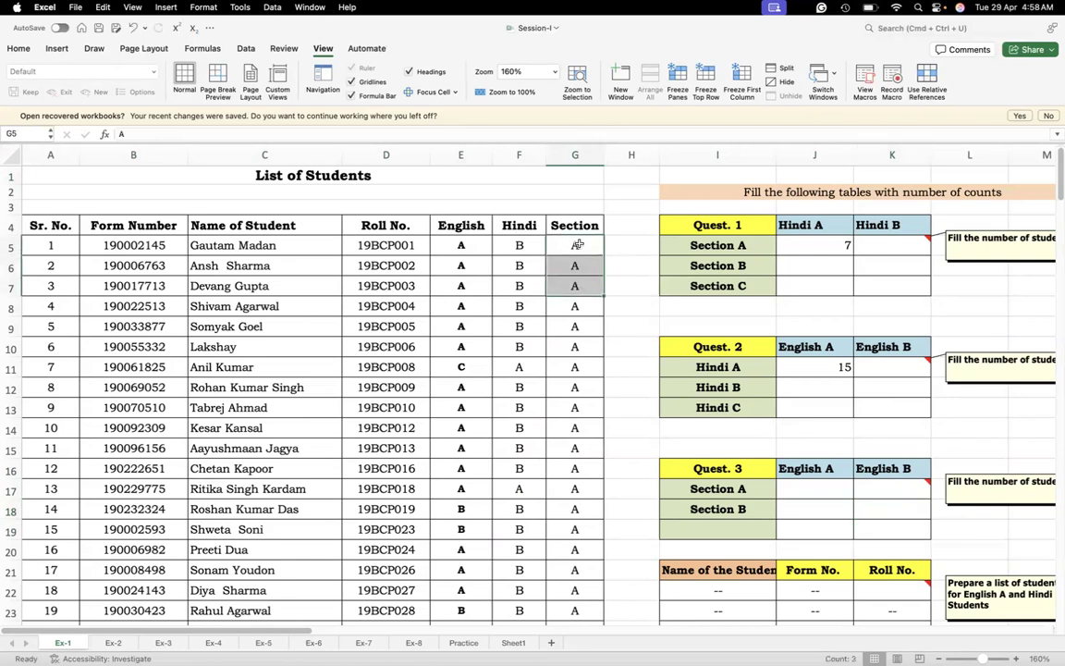
key(shift+Down)
key(shift+Down)
key(shift+Down)
key(shift+Down)
key(shift+Down)
key(shift+Down)
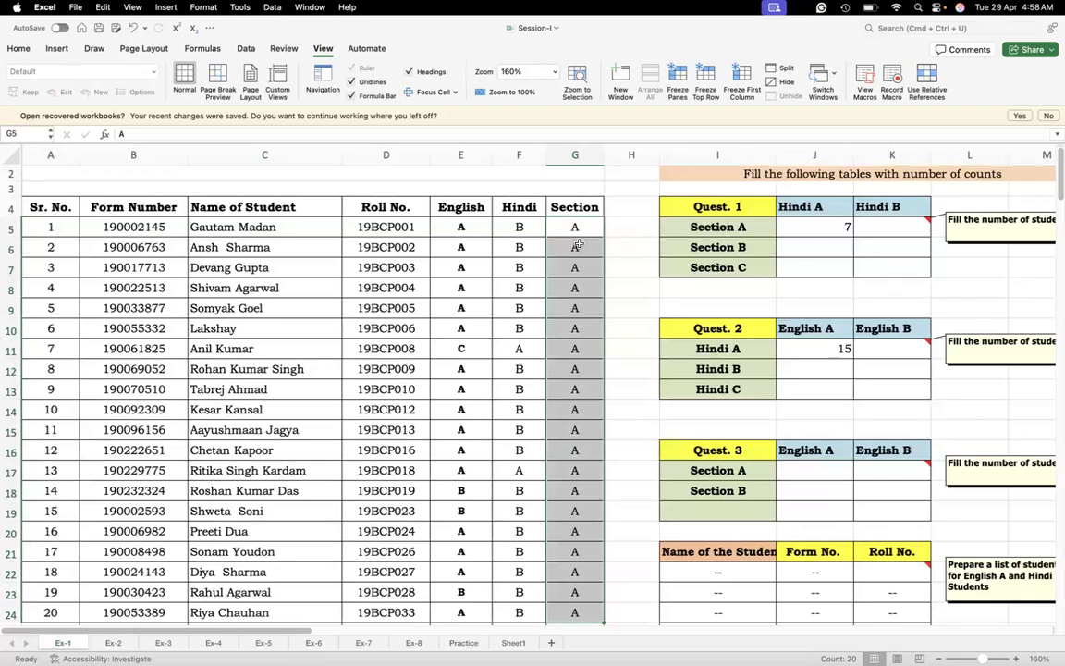
key(super+shift+Down)
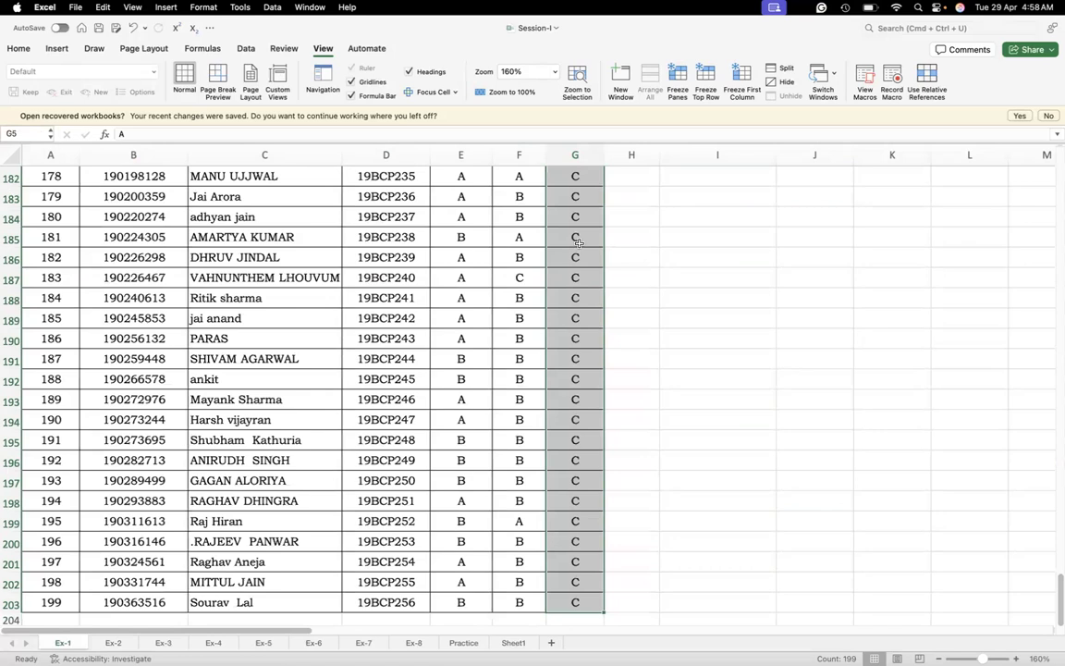
key(super+Up)
Start a COUNTIFS formula in K18 of the Quest. 3 table with range G5:G203 and criterion "B" for the section
click(887, 476)
click(887, 459)
text(=count)
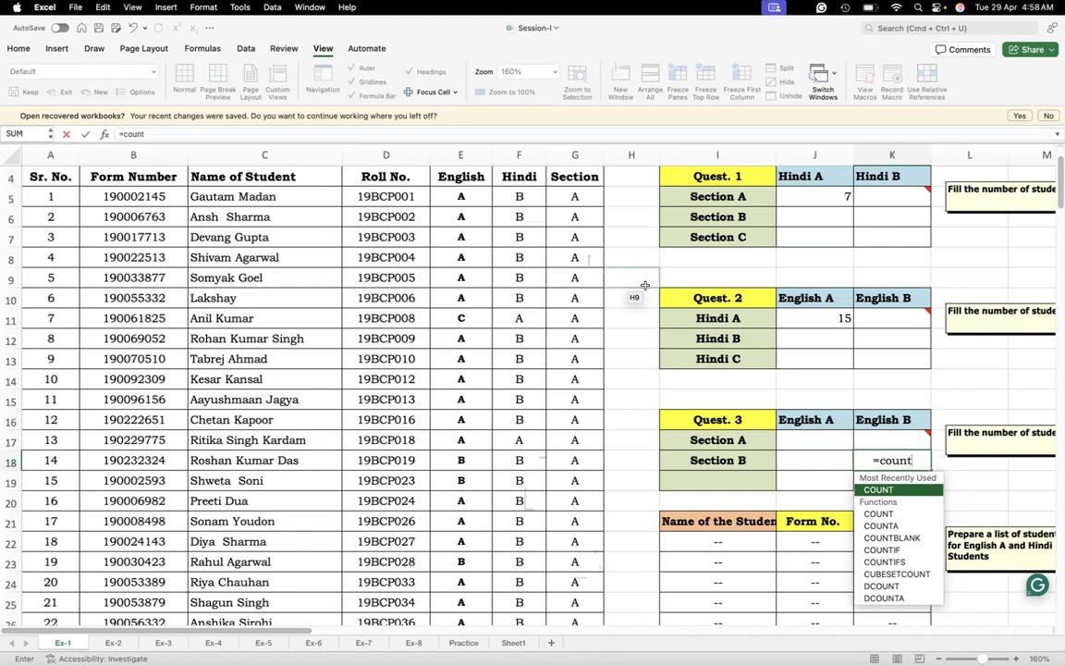
double_click(885, 563)
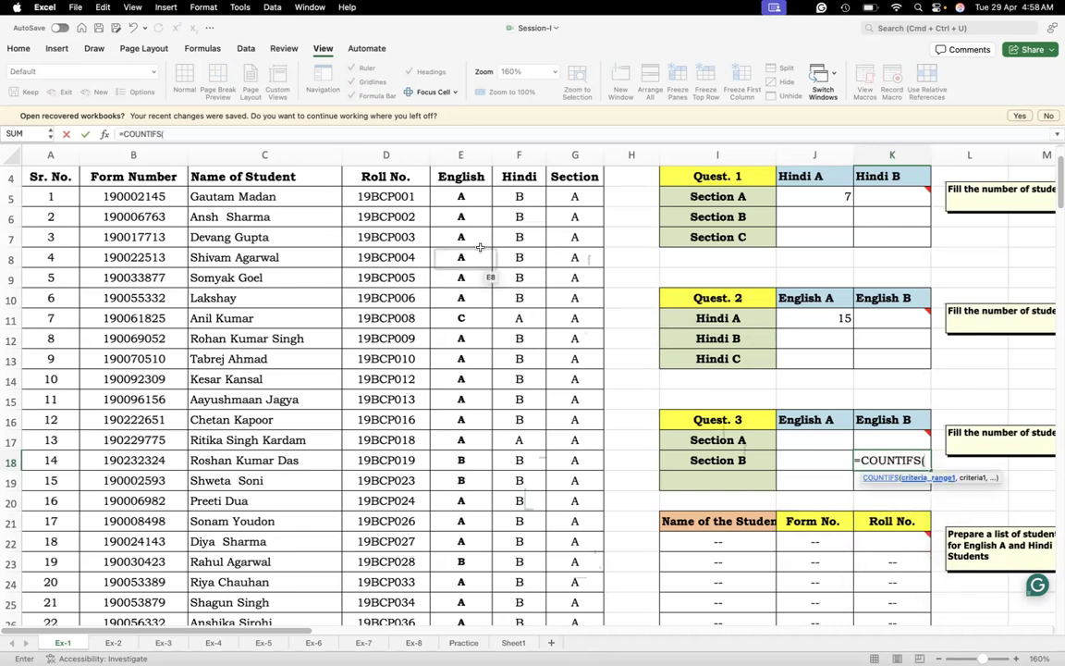
click(572, 193)
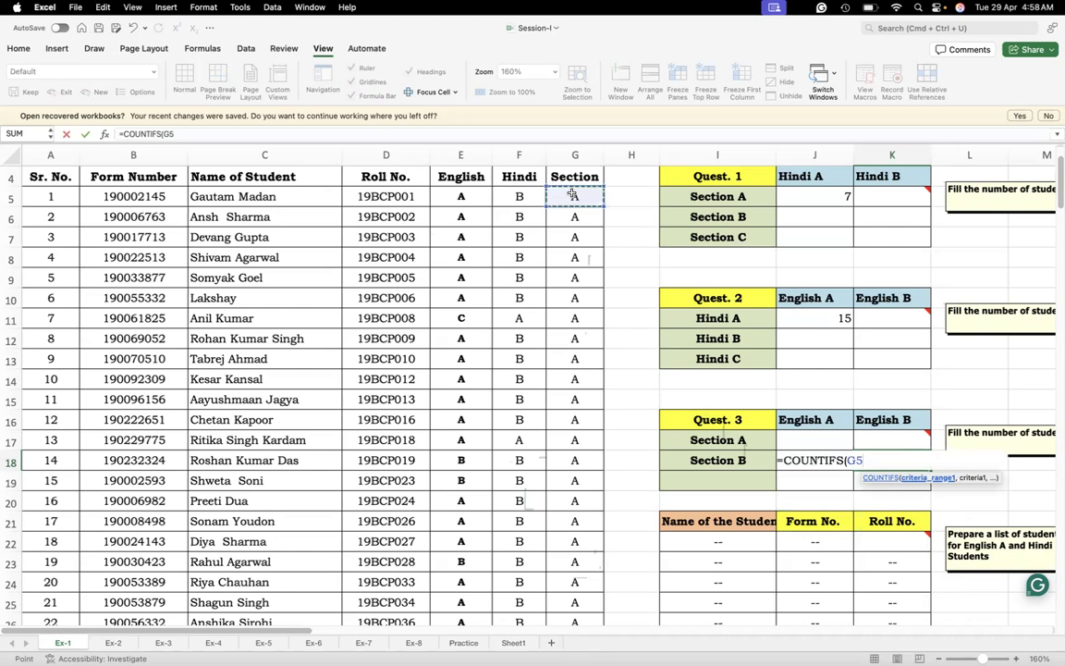
key(super+shift+Down)
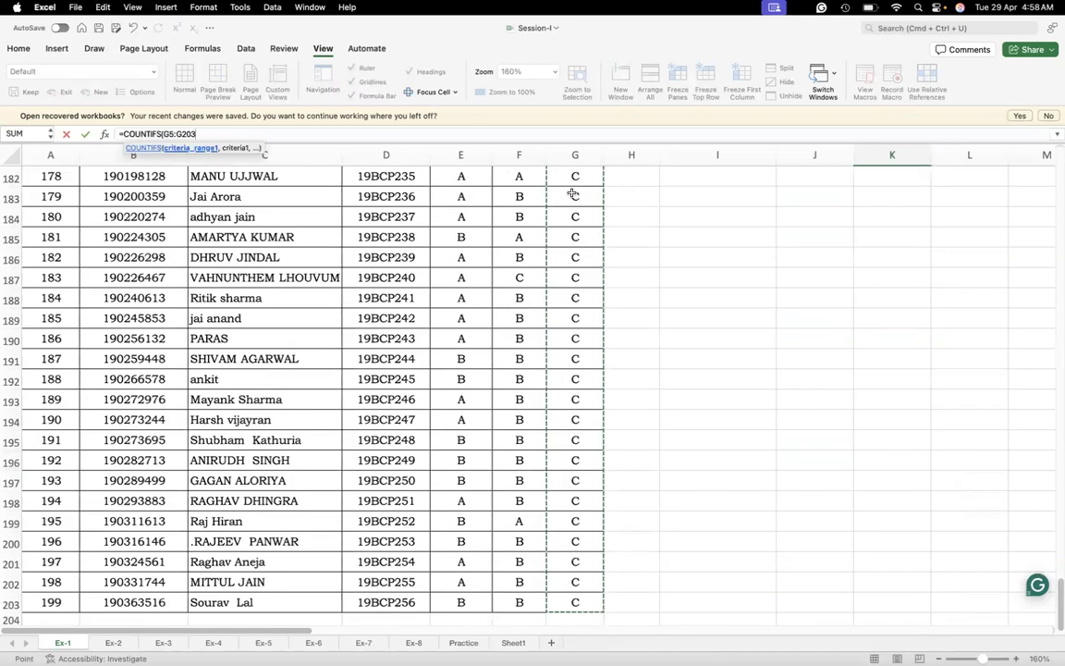
text(,"B)
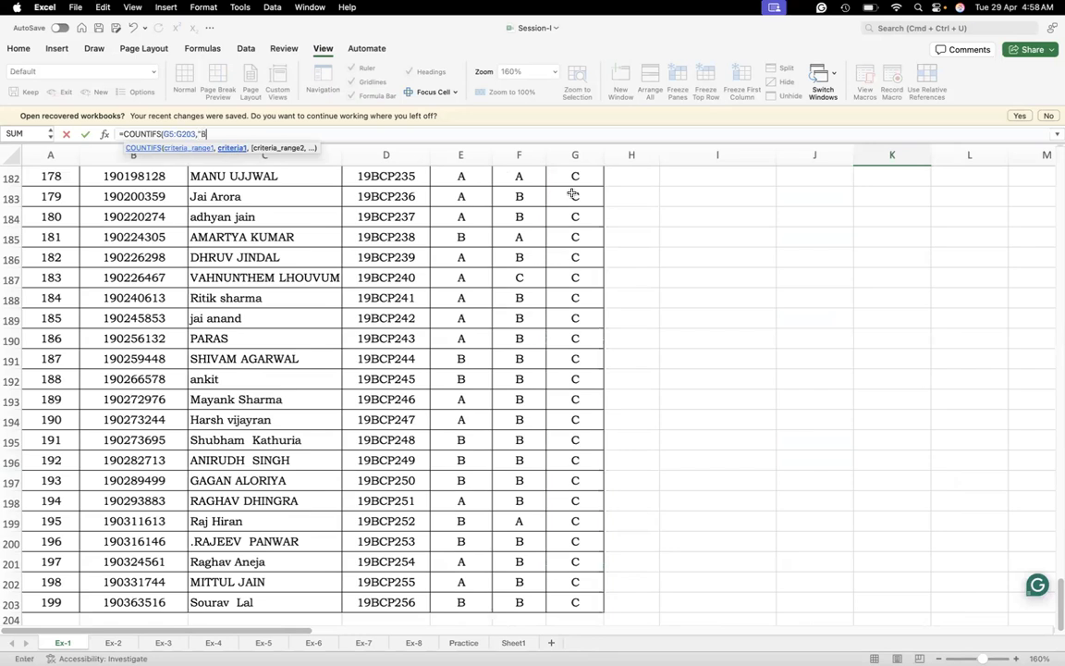
text(",)
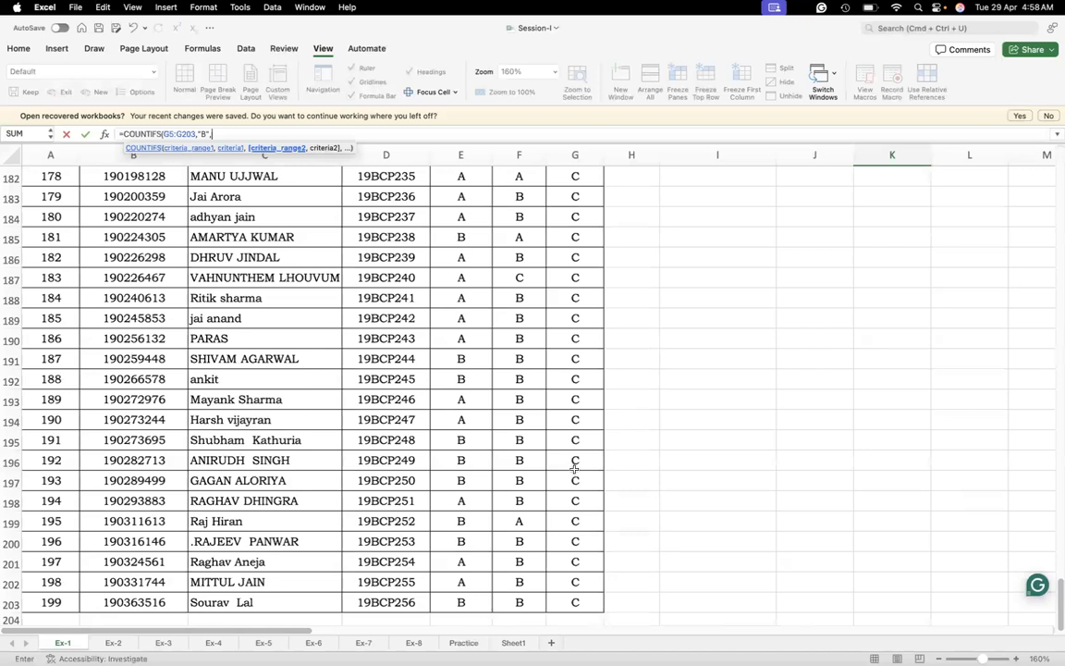
Complete the K18 formula with the English range E5:E203 and criterion "B", and reselect the cell to check it
click(476, 601)
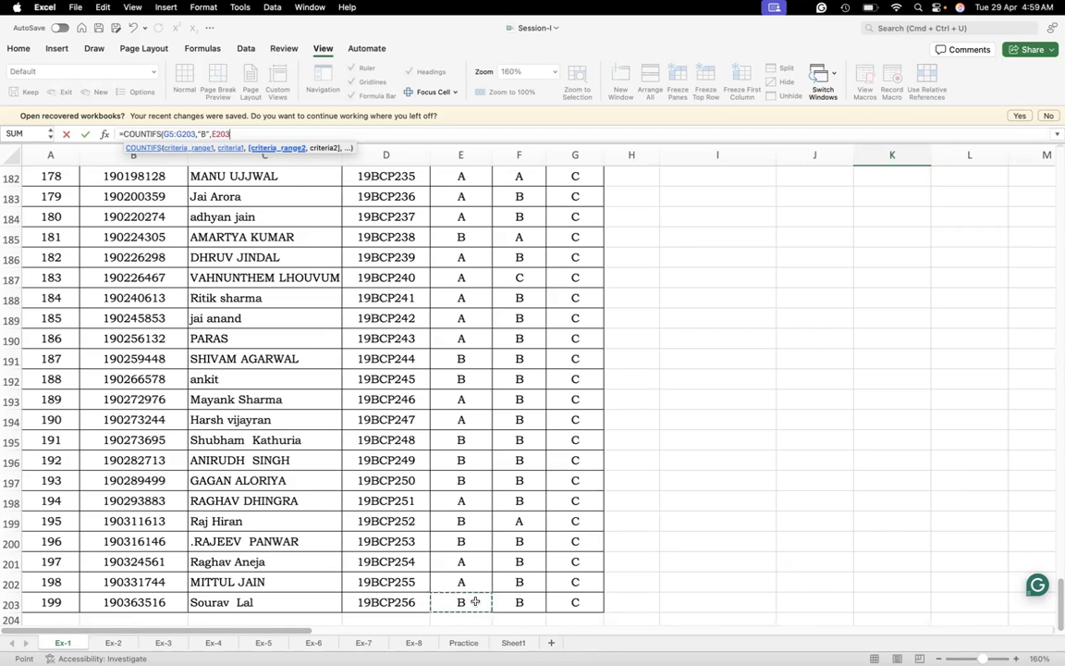
key(super+shift+Up)
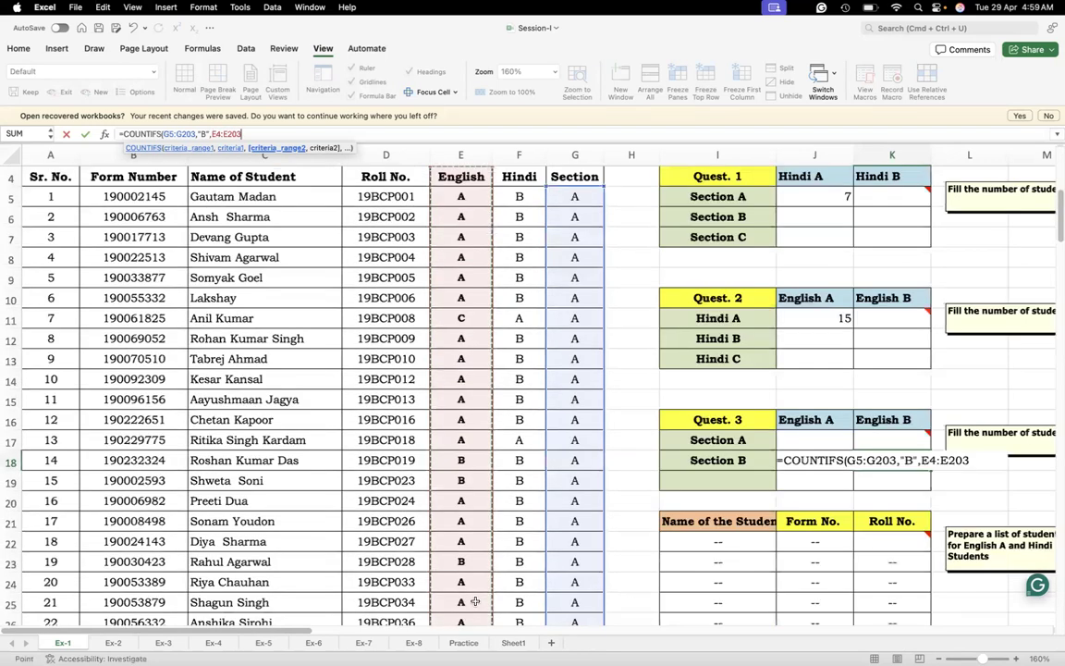
key(shift+Down)
text(,)
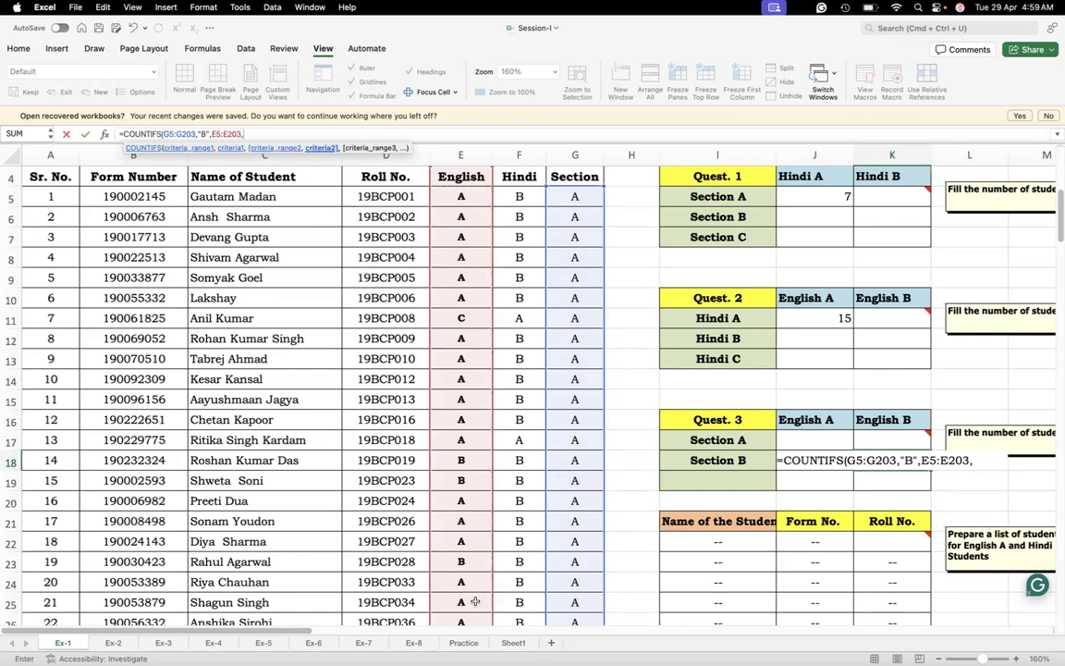
text("B"))
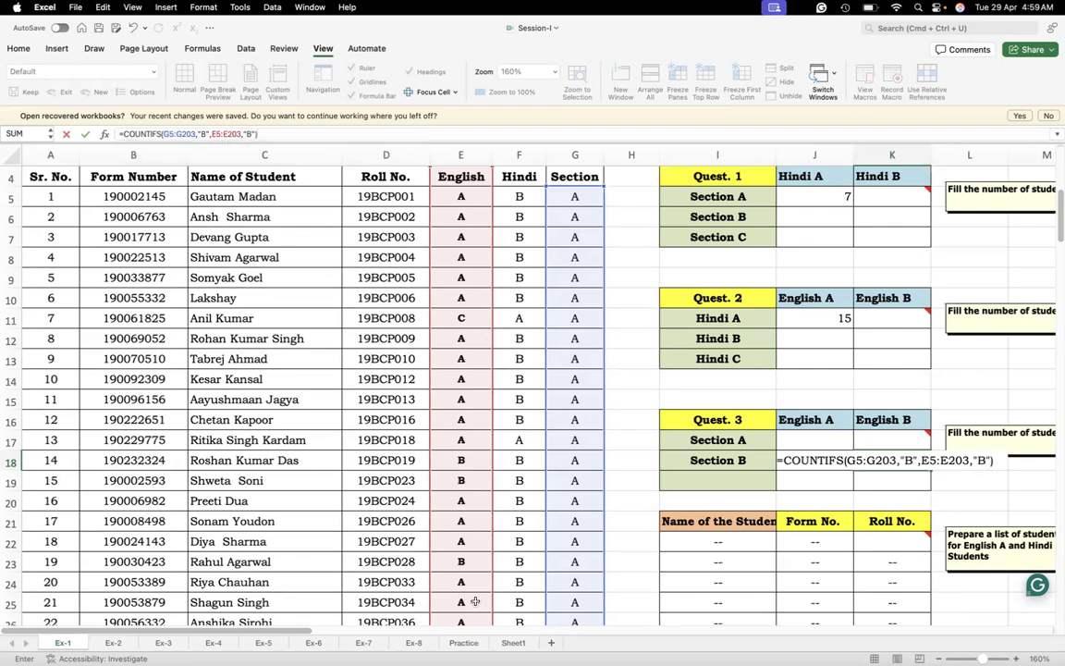
key(Return)
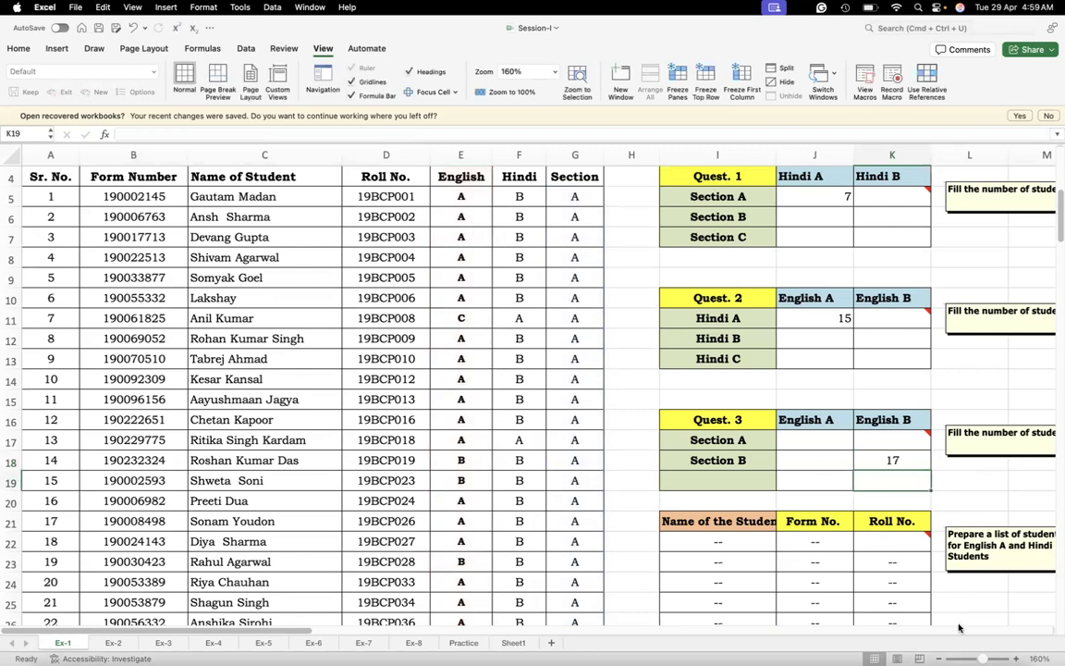
click(896, 456)
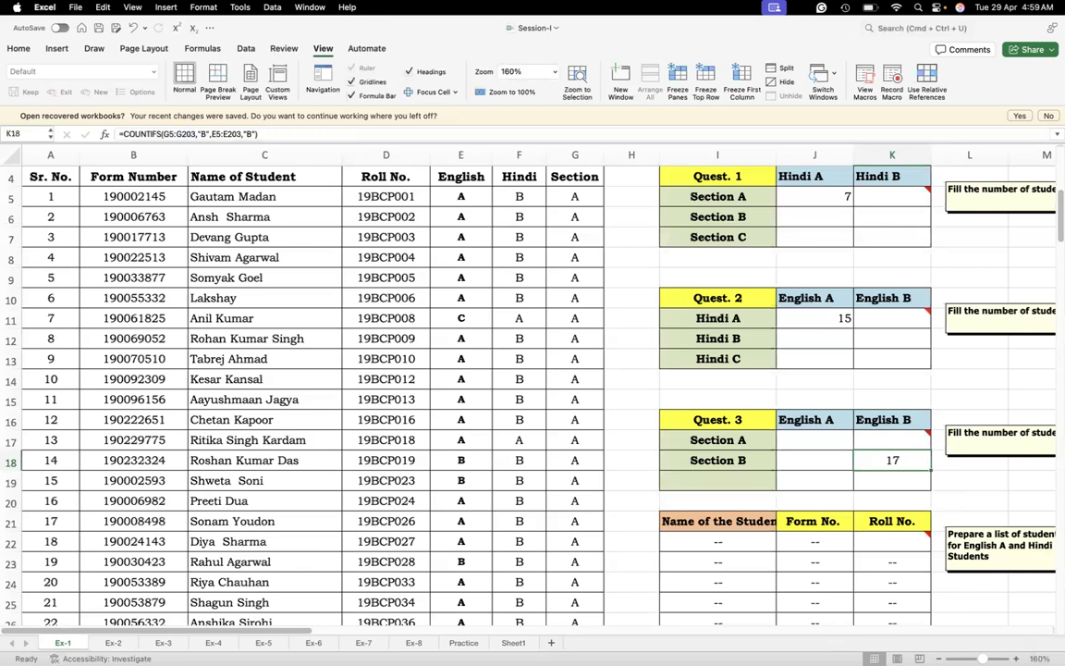
Highlight the student name, form and roll number table I21:K26 and examine the note stating which students to list
scroll(302, 633, right, 5)
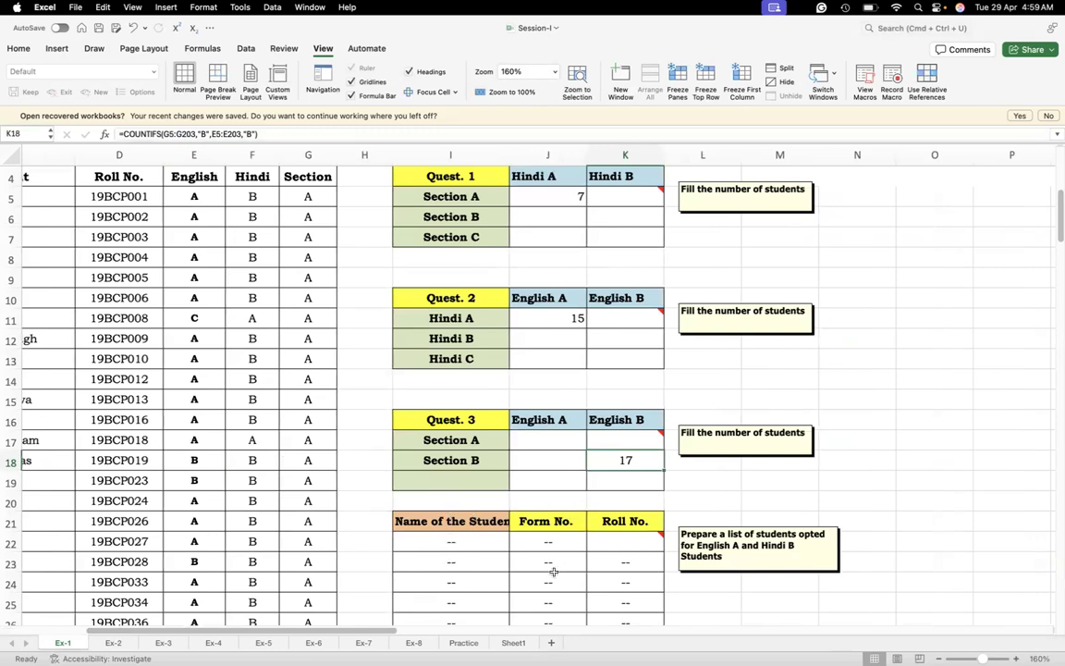
click(917, 482)
key(Down)
key(Down)
key(Down)
key(Down)
key(Down)
key(Down)
key(Down)
key(Down)
key(Down)
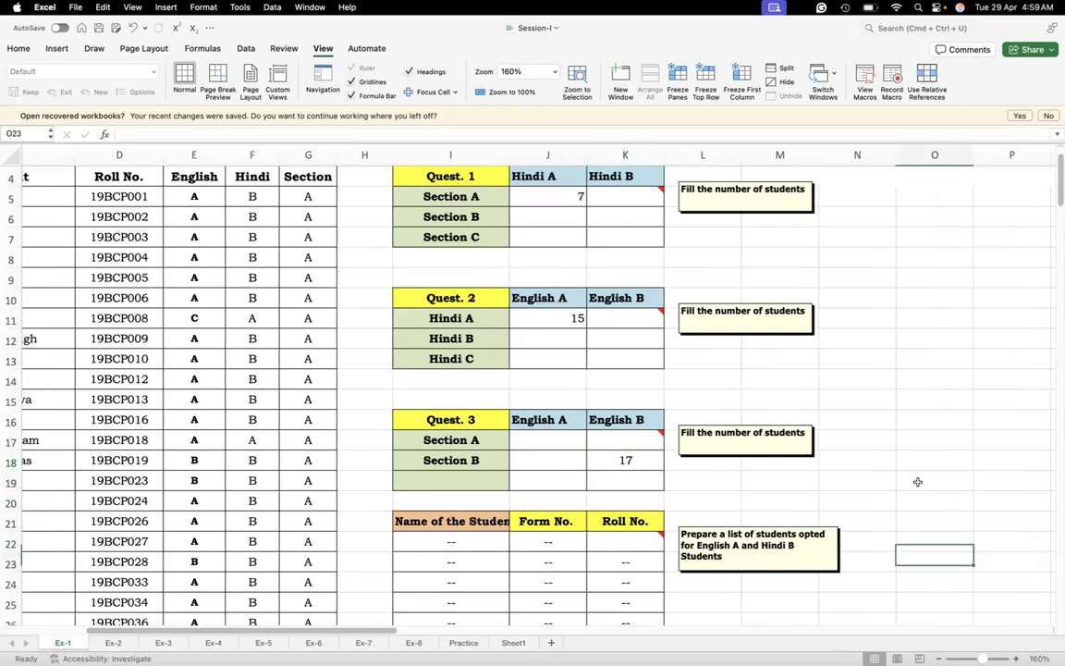
drag(451, 459, 608, 556)
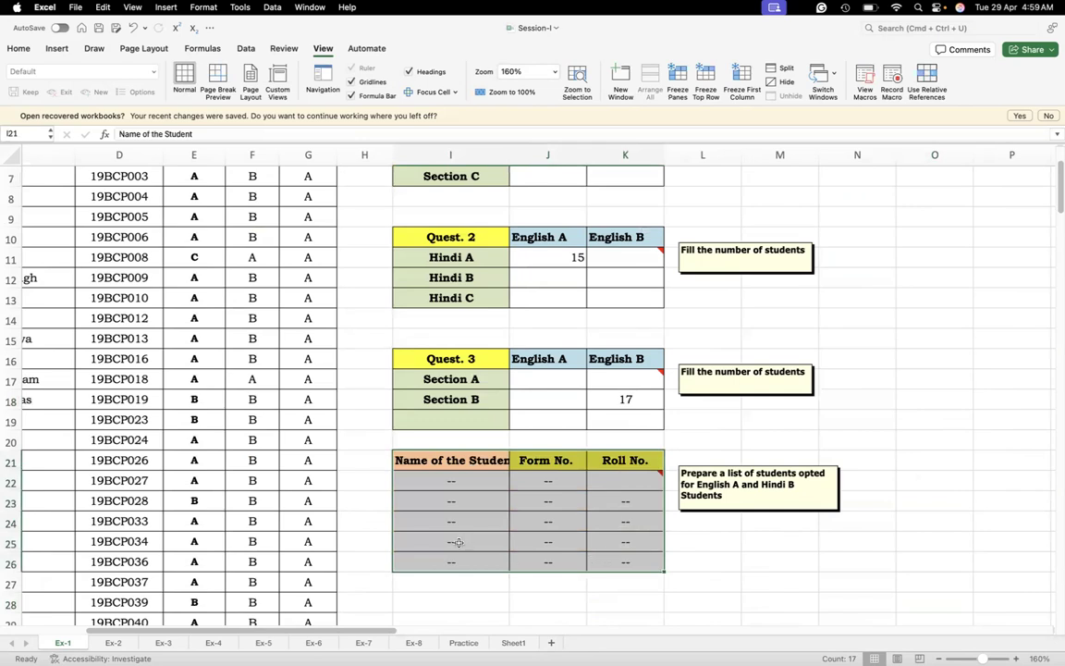
click(460, 479)
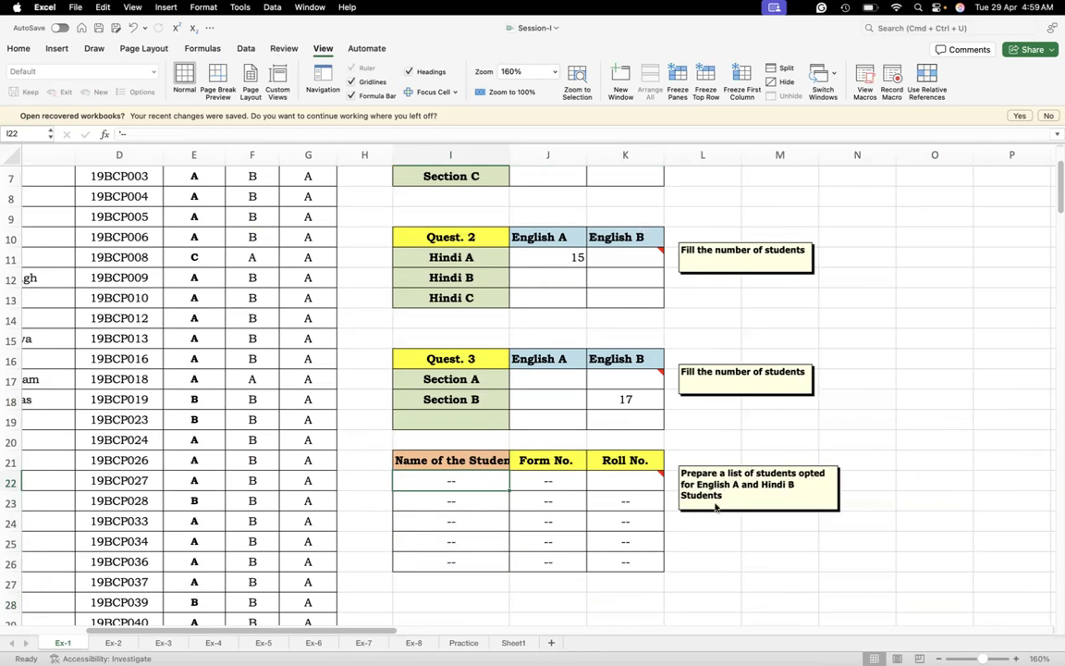
Return to the top of the student list and turn on filtering for header row 4
click(194, 171)
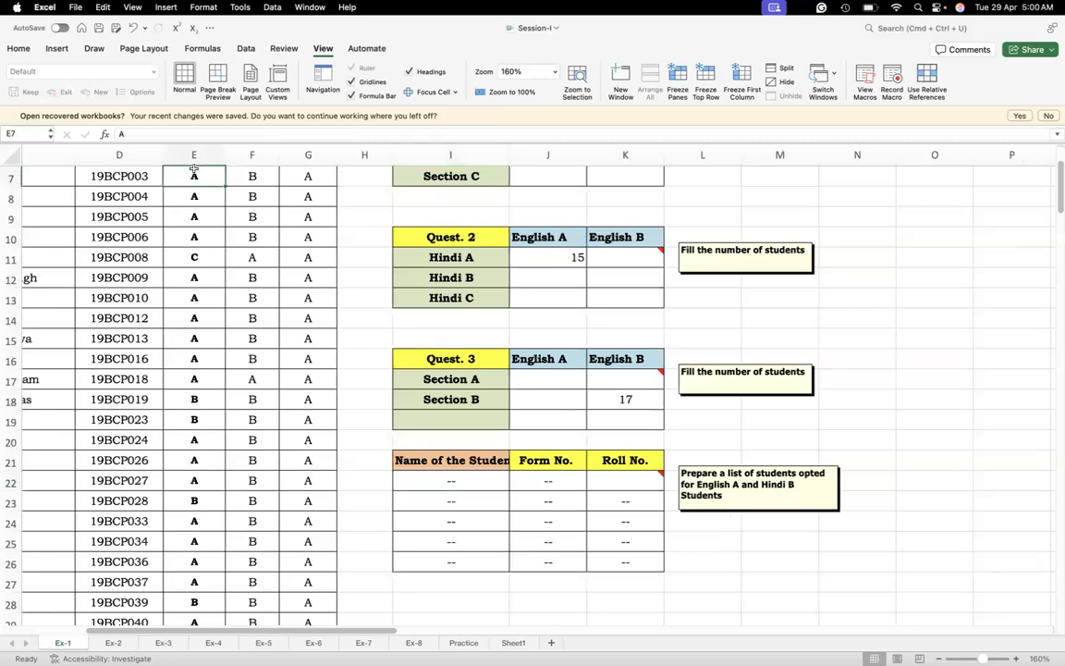
key(Left)
key(Left)
key(Left)
key(Left)
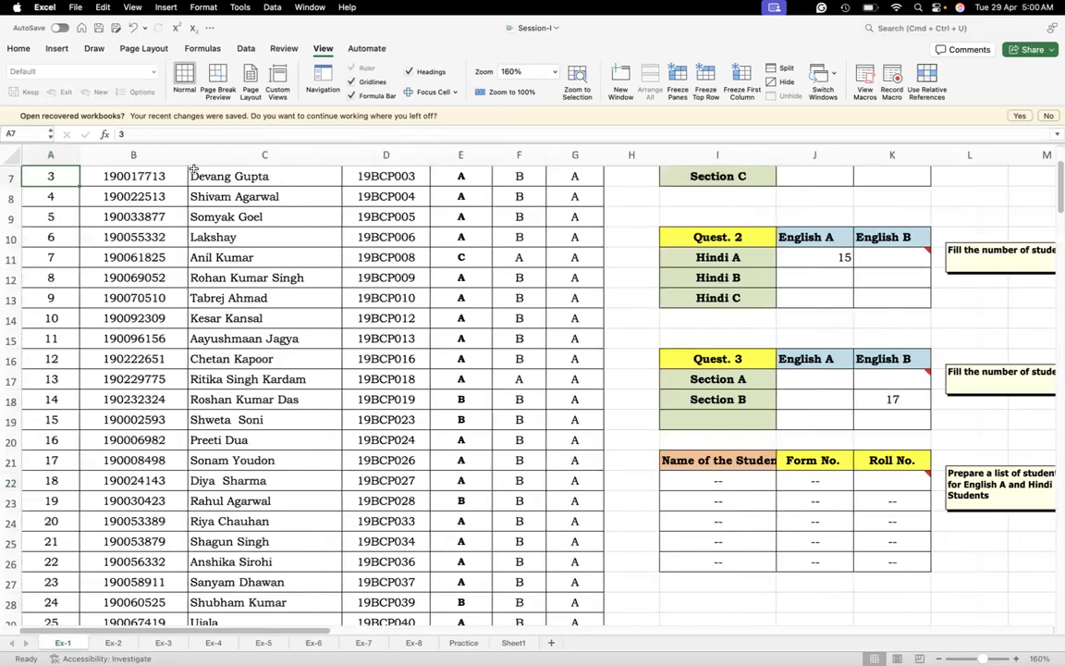
key(Up)
key(Up)
key(Up)
key(Up)
key(Up)
key(Up)
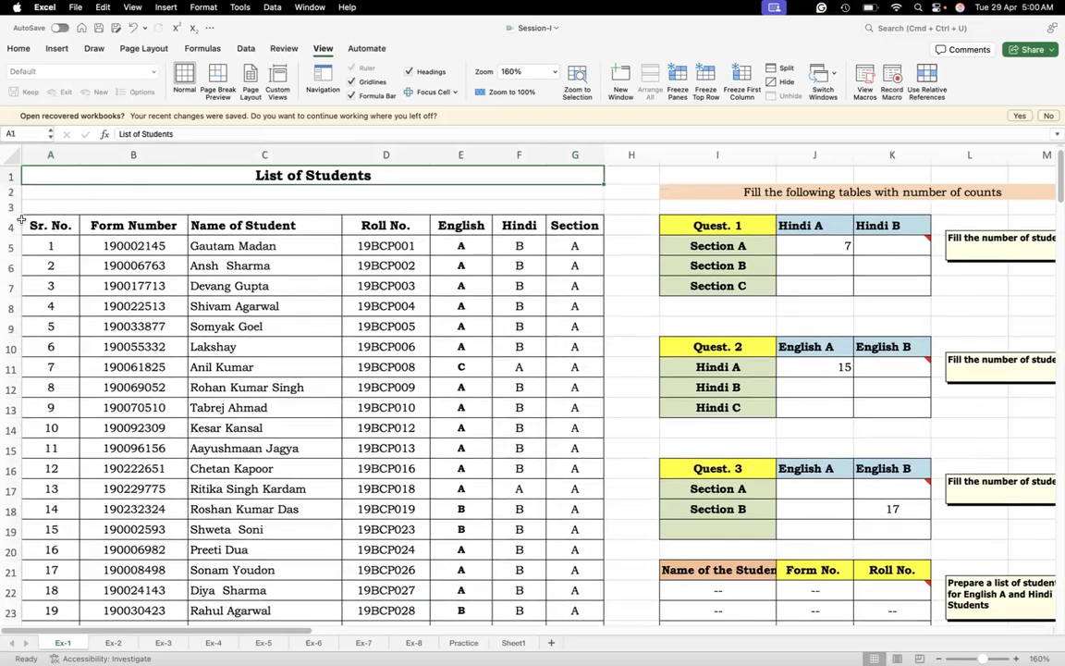
click(12, 225)
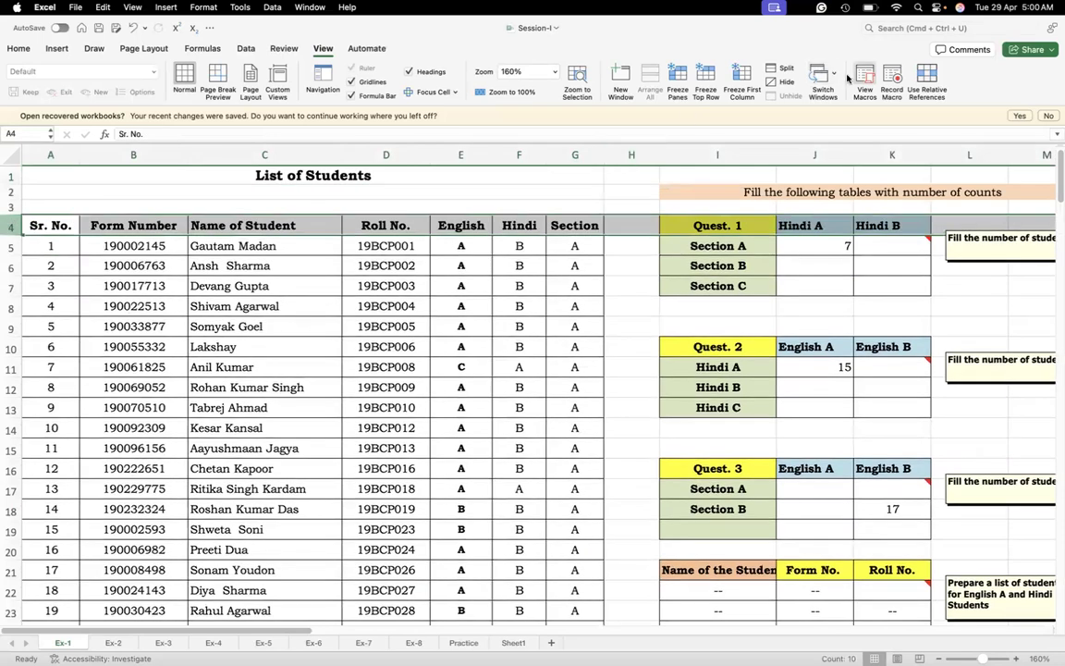
click(19, 48)
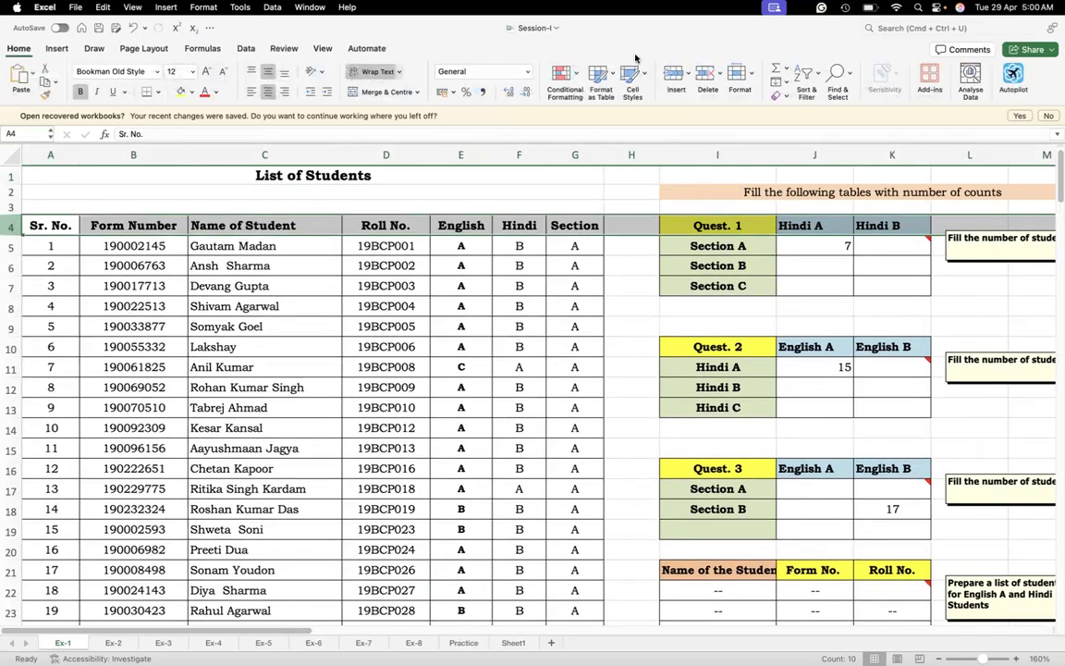
click(806, 74)
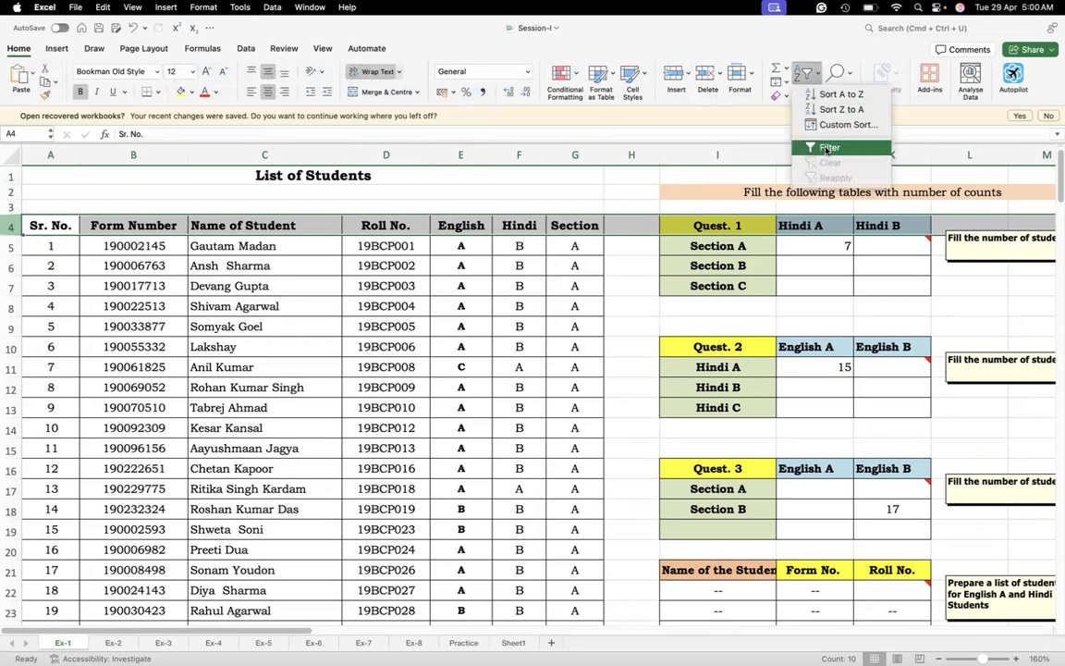
click(826, 147)
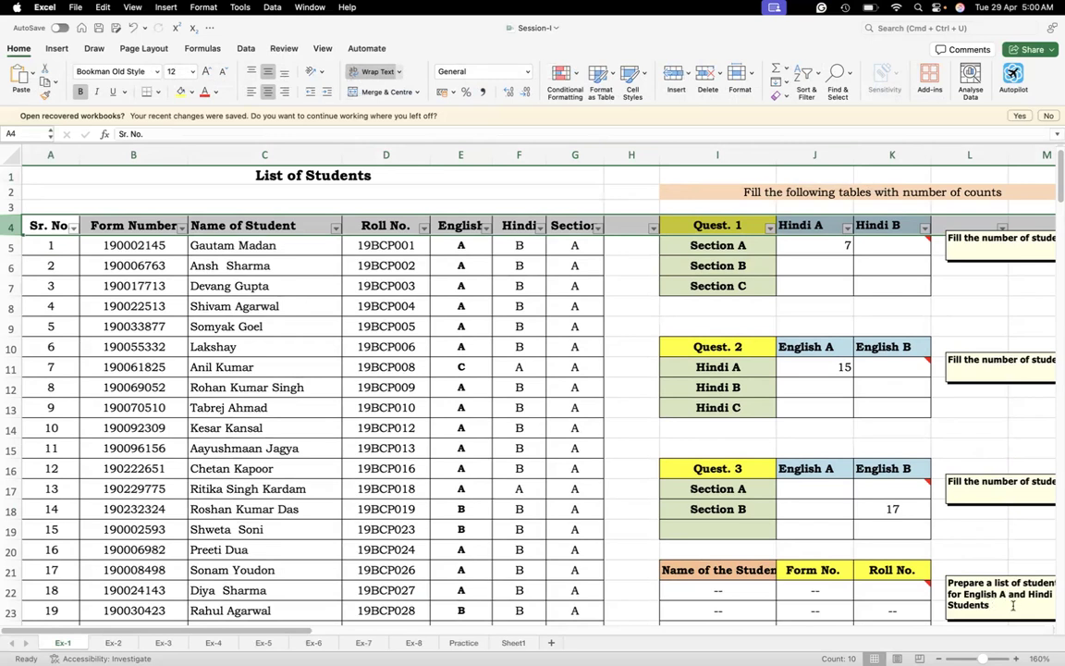
Try to filter the English column to show only A
scroll(309, 634, right, 1)
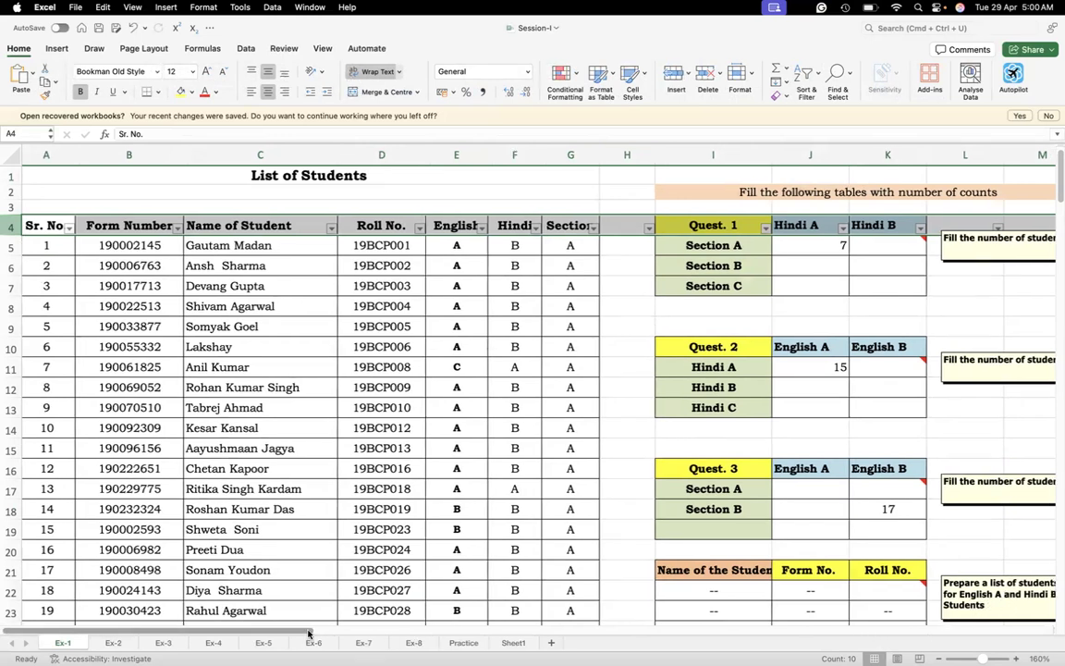
scroll(325, 633, left, 1)
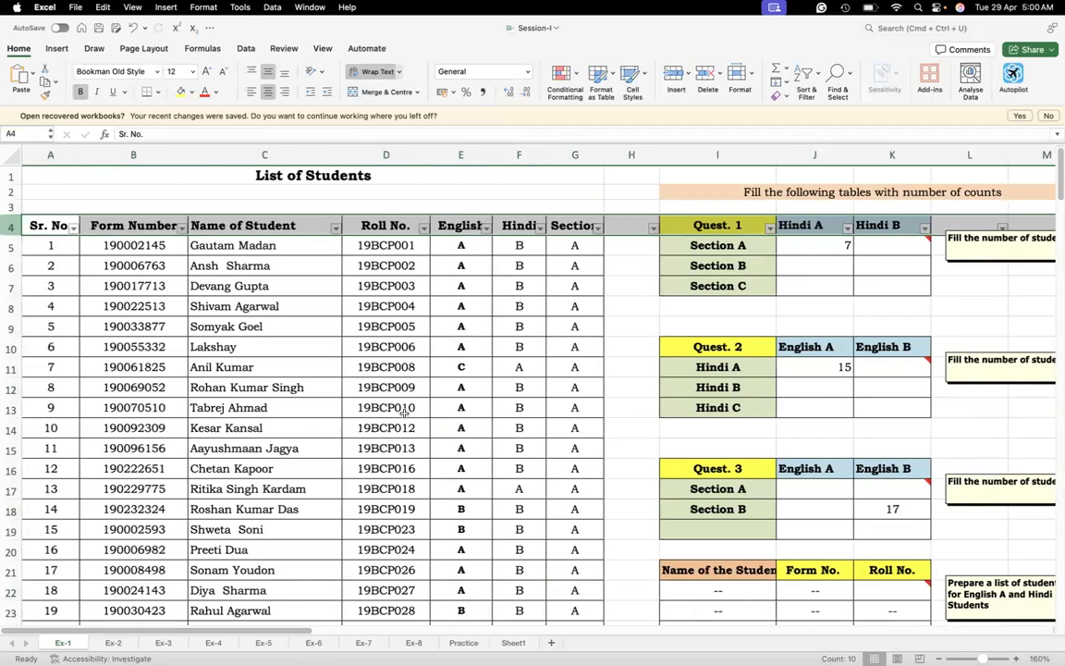
click(486, 230)
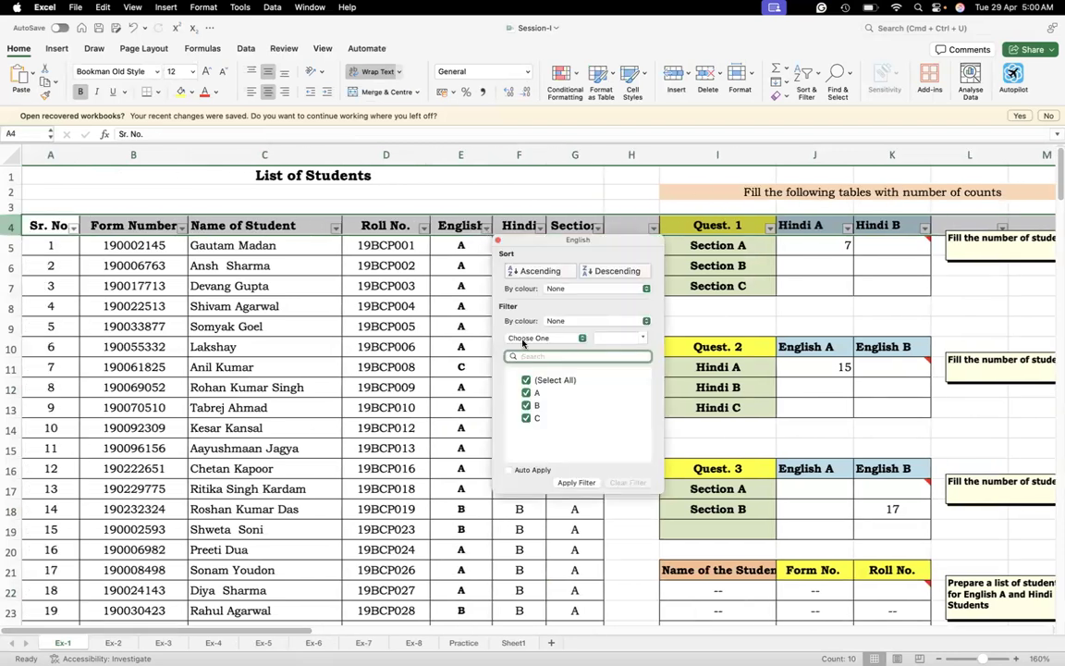
click(526, 381)
click(526, 393)
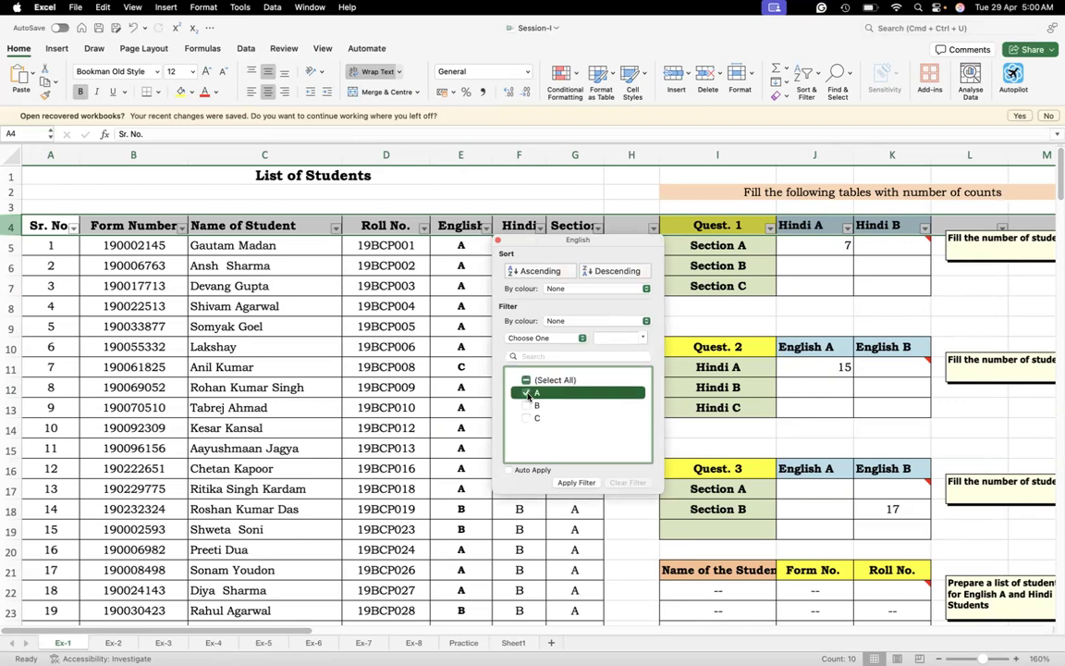
click(573, 511)
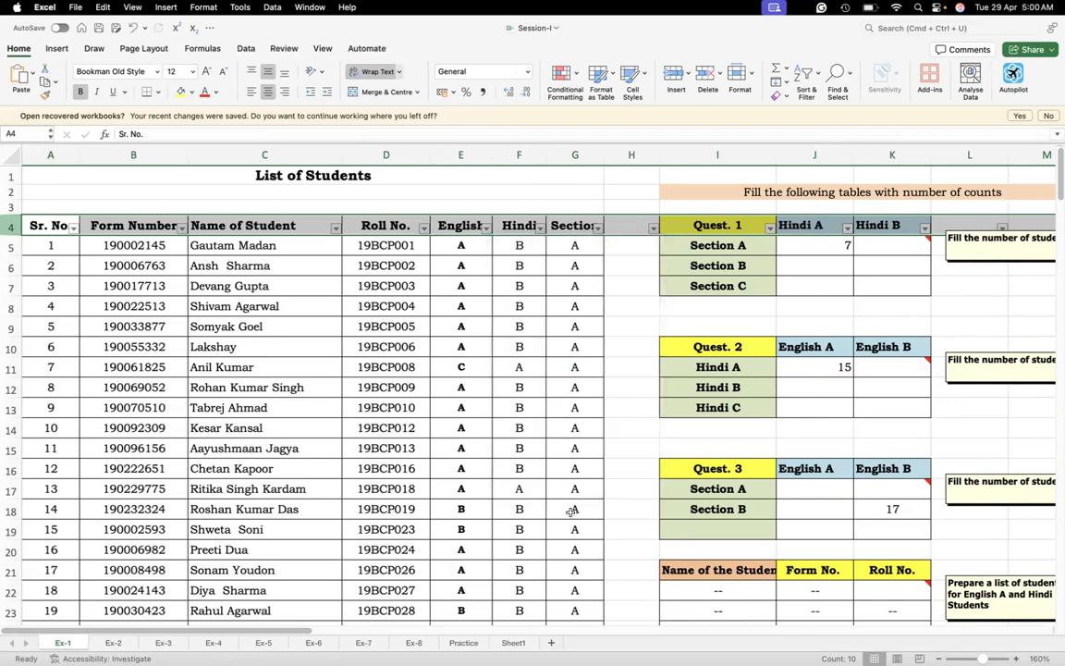
Filter the Hindi column of the student list to show only grade B
click(540, 228)
mouse_move(307, 632)
mouse_down()
mouse_move(339, 629)
mouse_move(304, 633)
mouse_up()
click(541, 229)
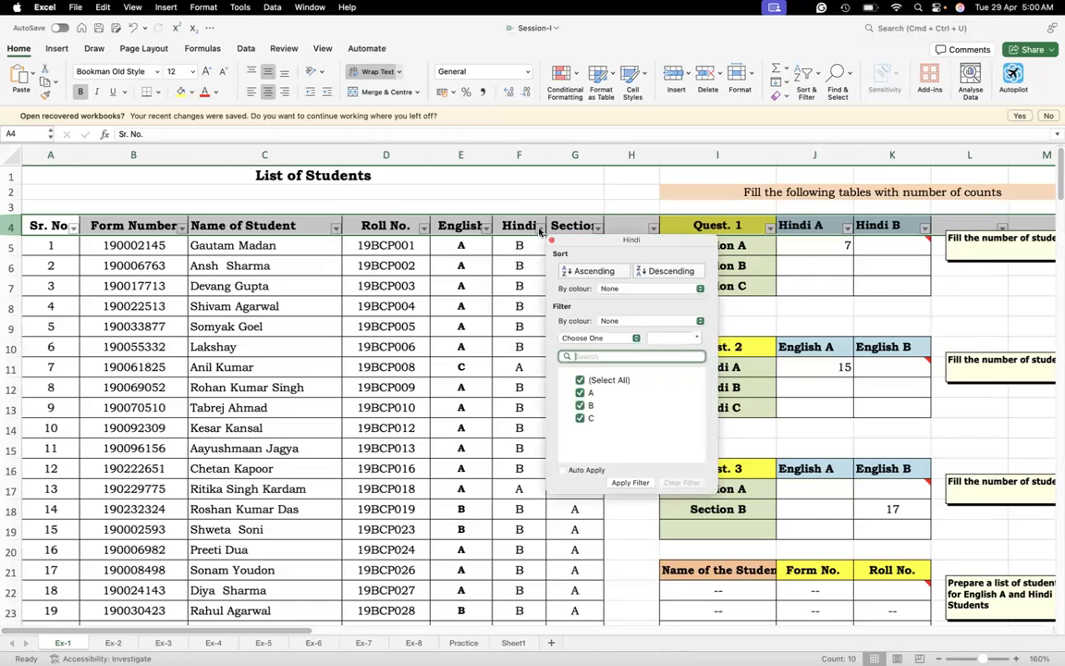
click(581, 380)
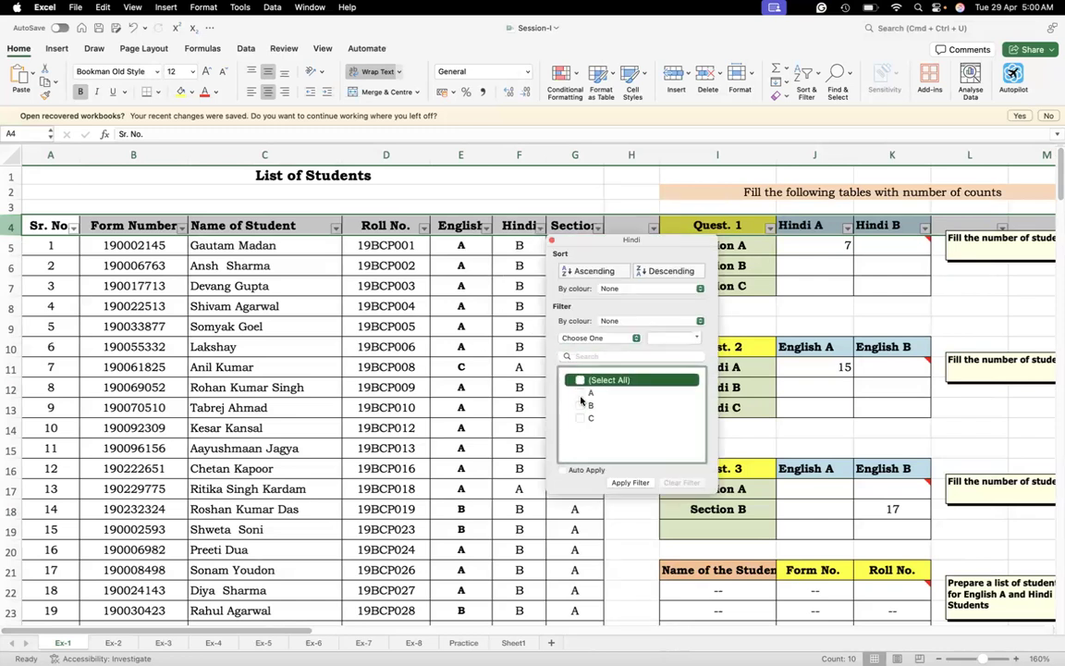
click(581, 404)
click(633, 482)
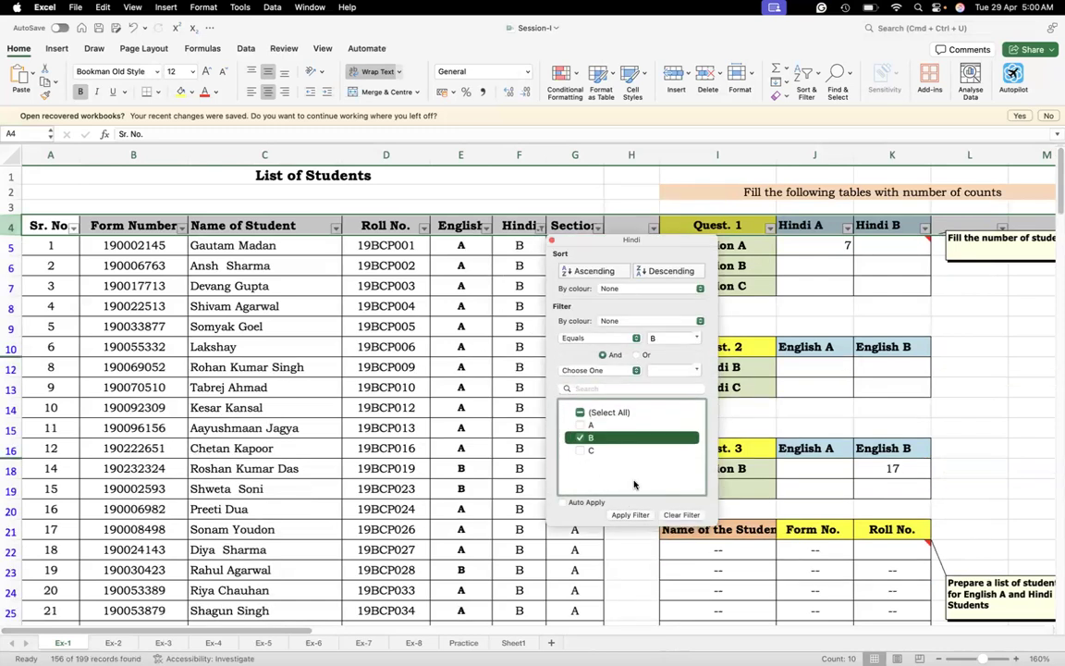
click(417, 435)
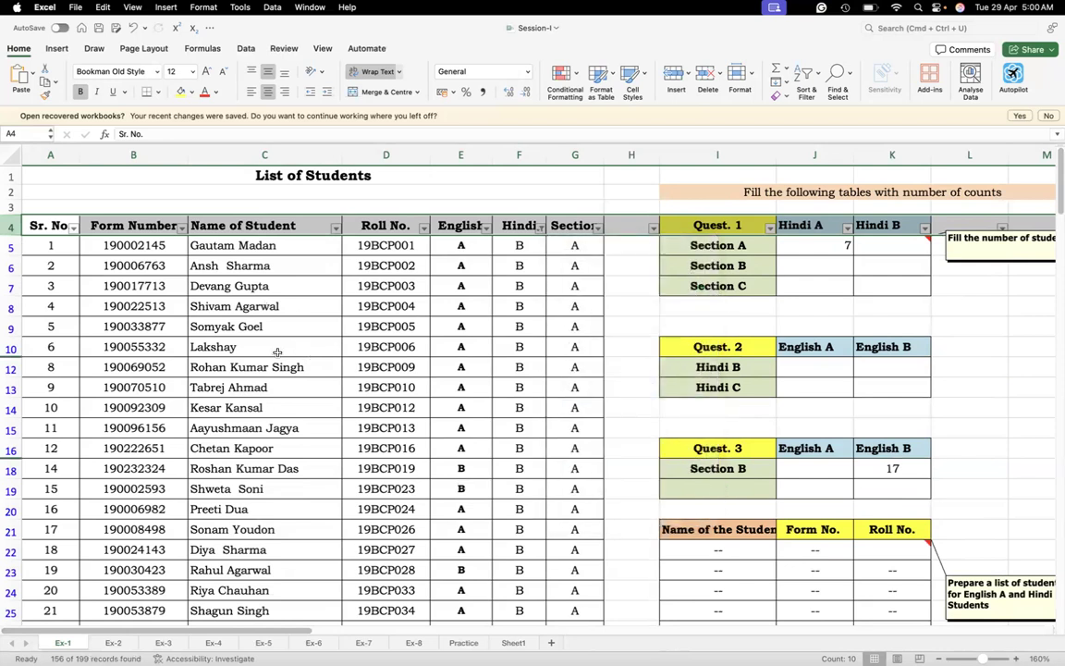
Look down the filtered student list to check the Hindi grades and return to the title cell A1
key(Down)
key(Down)
key(Down)
key(Down)
key(Down)
key(Down)
key(Down)
key(Down)
key(Down)
key(Down)
key(Down)
key(Down)
key(Down)
key(Down)
key(Down)
key(Down)
key(Down)
key(Down)
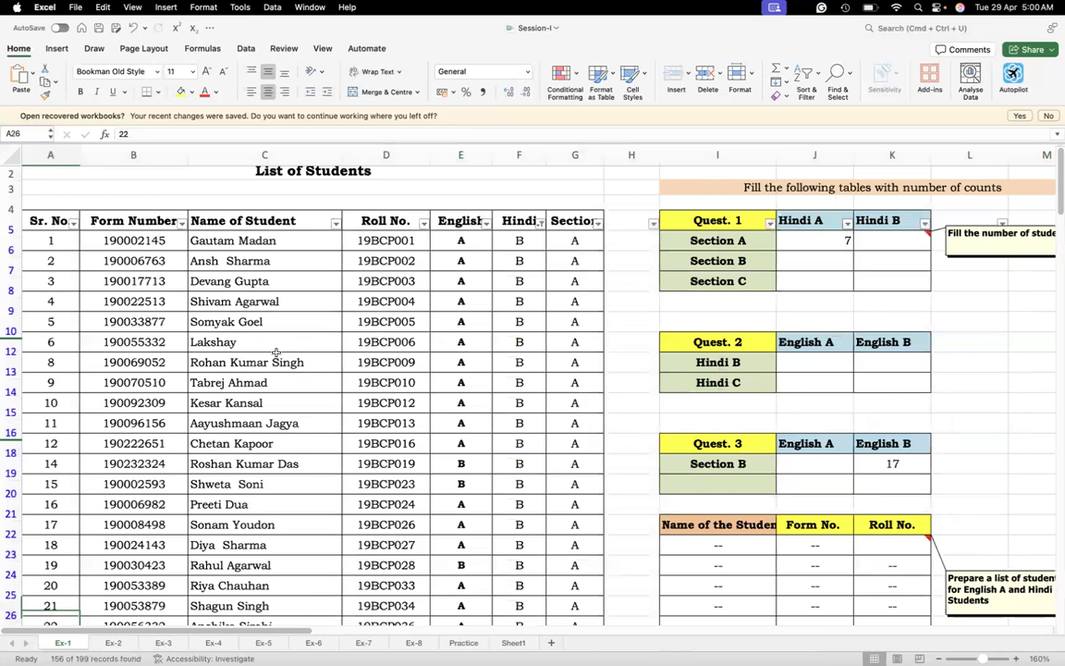
key(Down)
key(Down)
key(Down)
key(Down)
key(Up)
key(Up)
key(Up)
key(Up)
key(Up)
key(Up)
key(Up)
key(Up)
key(Up)
key(Up)
key(Up)
key(Up)
key(Up)
key(Up)
key(Up)
key(Up)
key(Up)
key(Up)
key(Up)
key(Up)
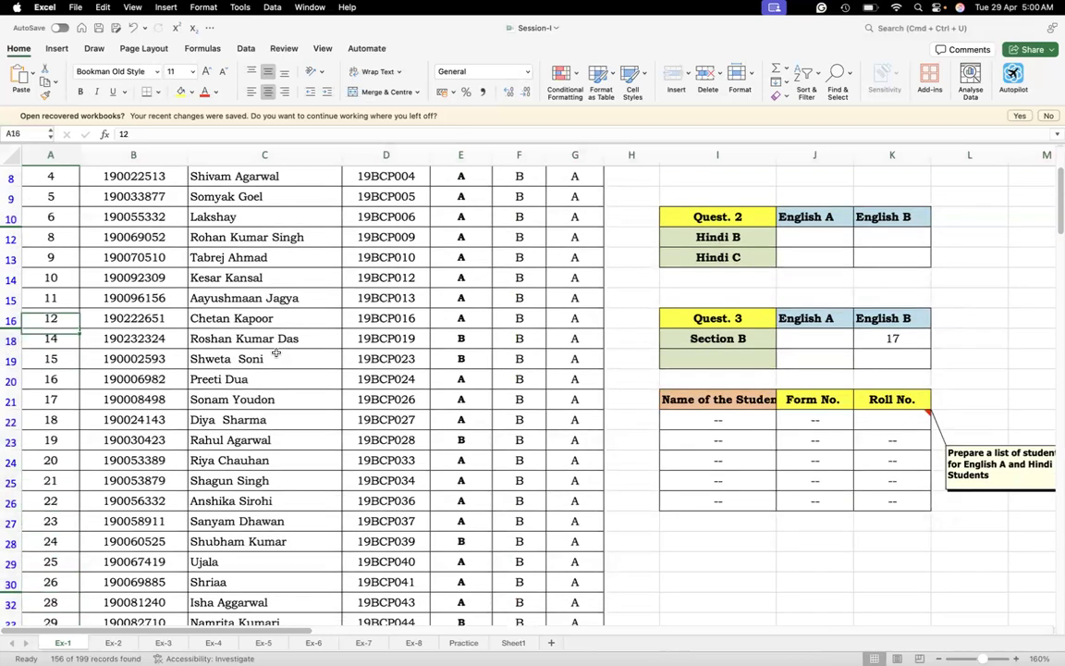
key(Up)
key(Up)
key(Up)
key(Up)
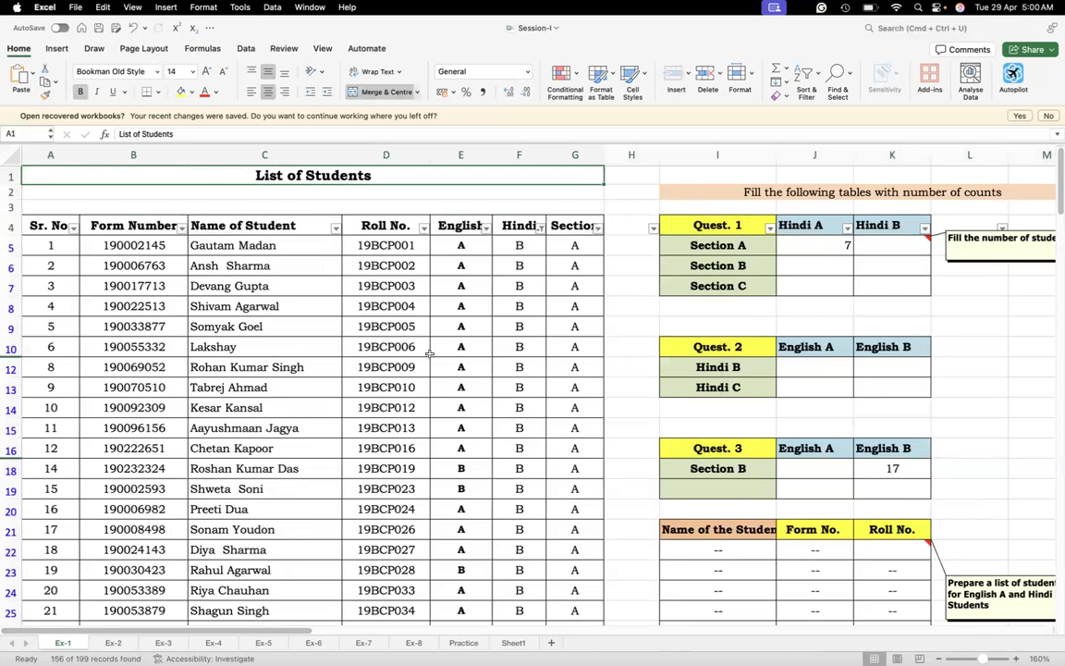
Filter the English column to show only grade A, keeping the Hindi filter in place
click(484, 228)
click(526, 380)
click(526, 394)
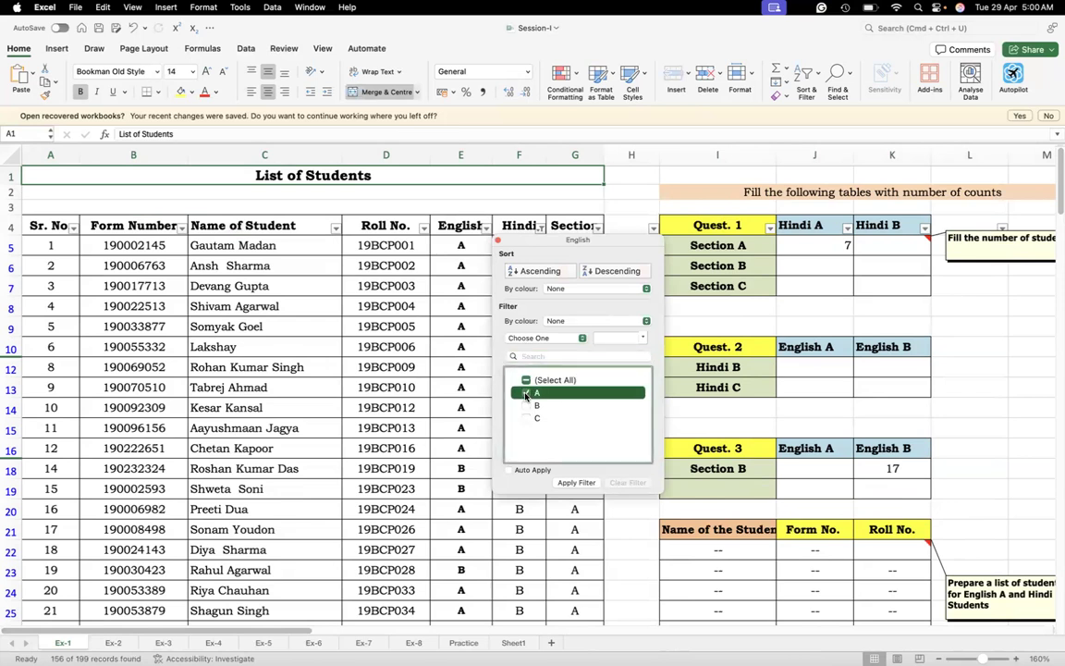
click(576, 482)
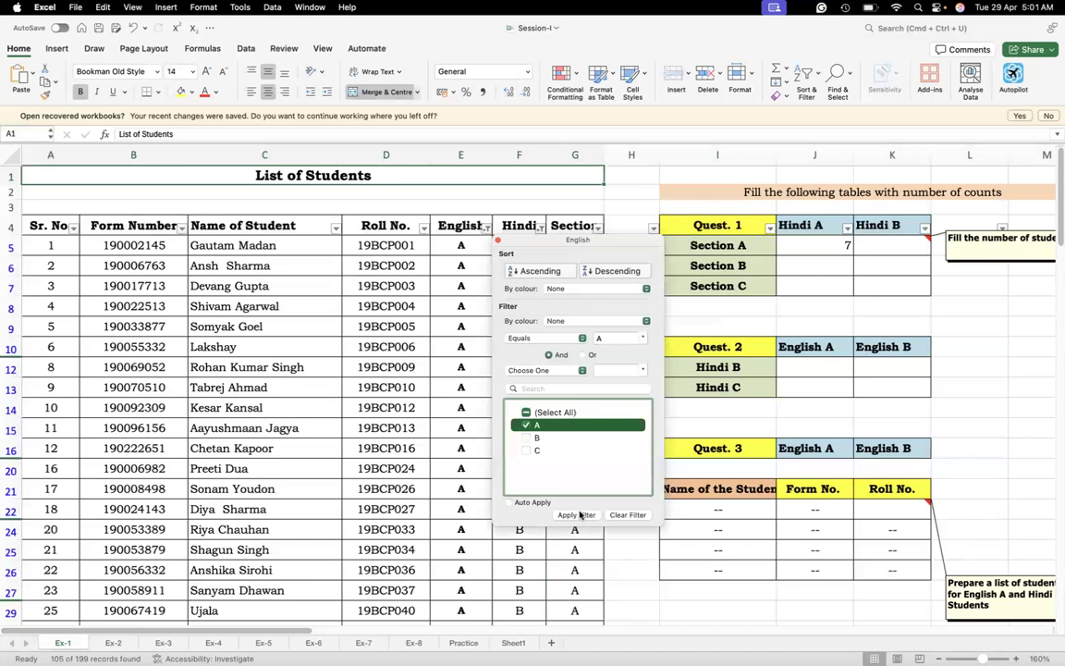
click(457, 511)
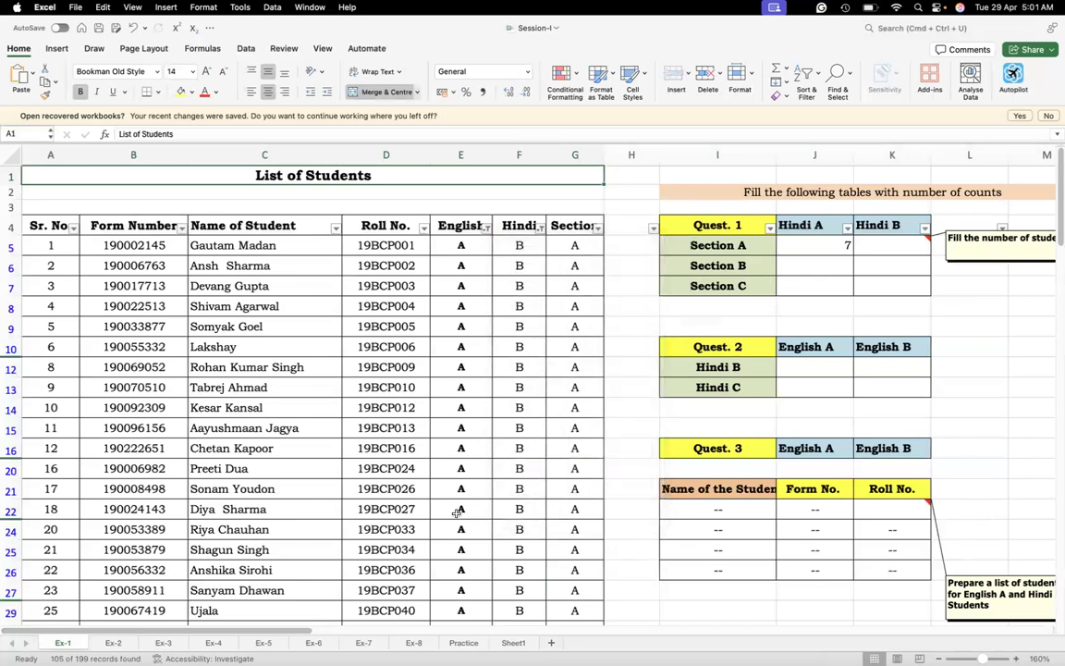